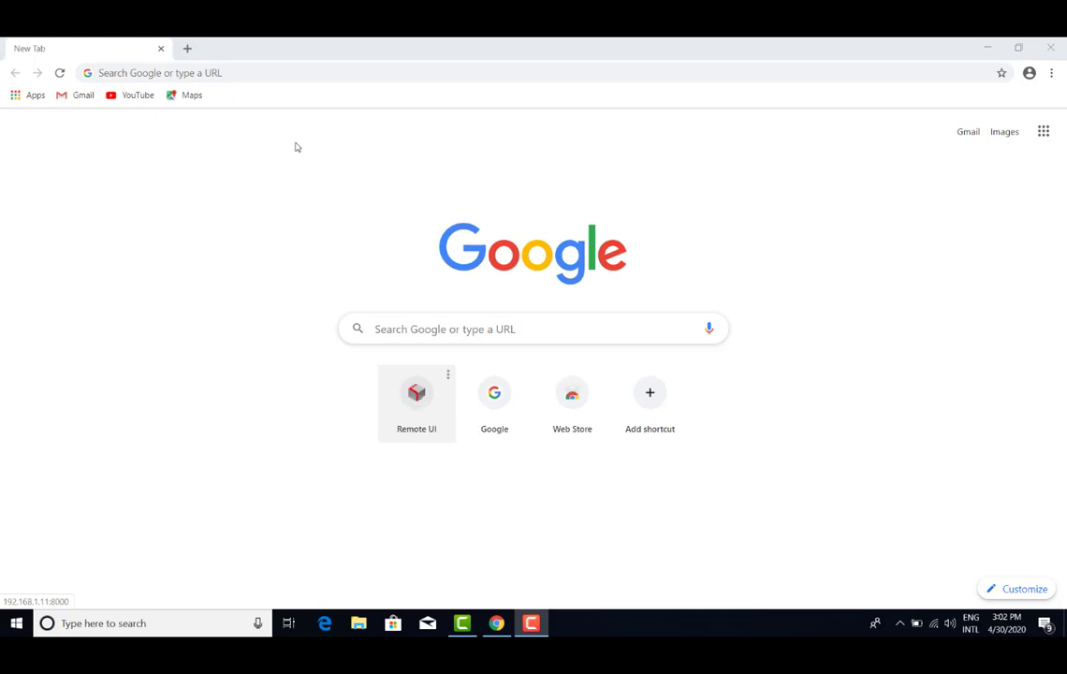
Open the printer's Remote UI at 192.168.1.11 and show Address List 01 of its address book
{"action": "left_click", "coordinate": [233, 72]}
{"action": "type", "text": "19"}
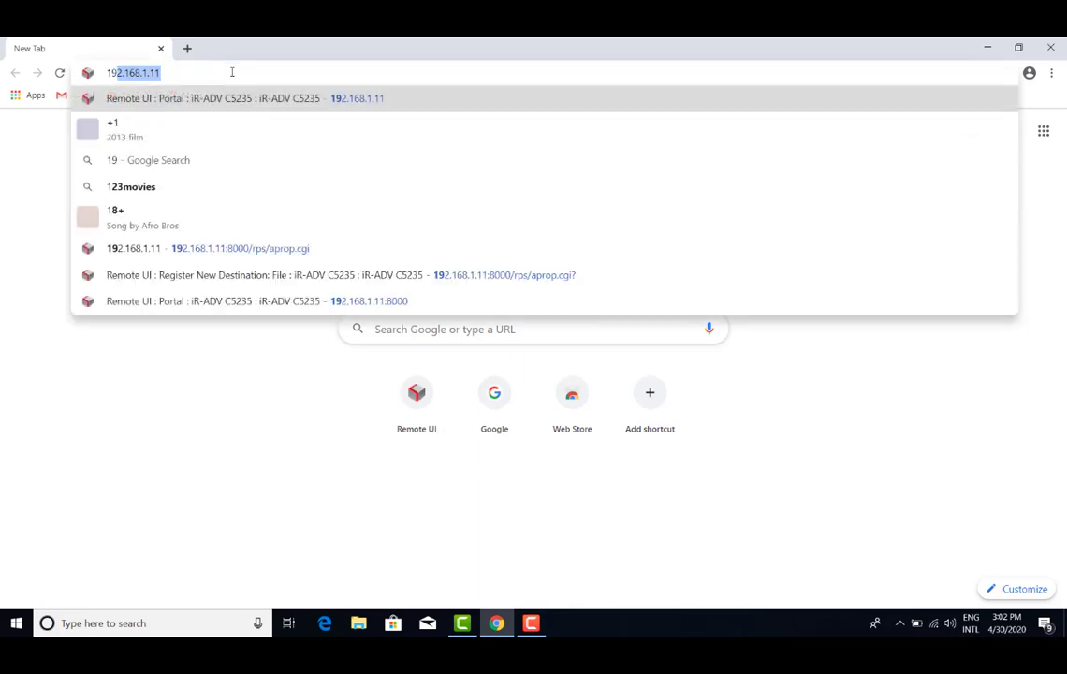
{"action": "key", "text": "Return"}
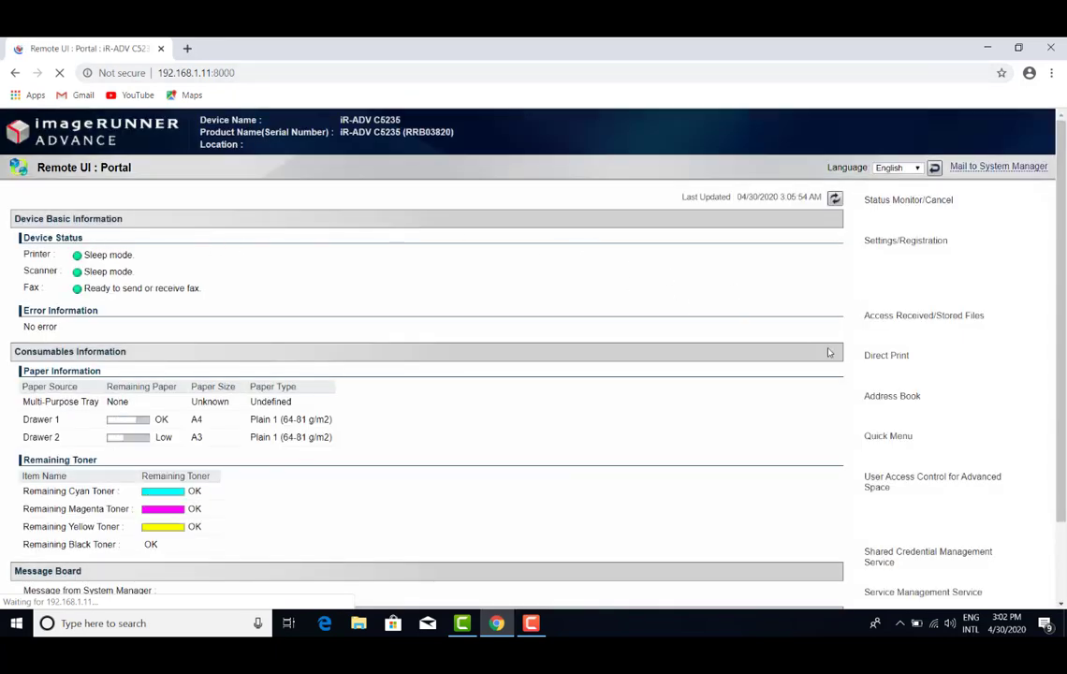
{"action": "left_click", "coordinate": [893, 397]}
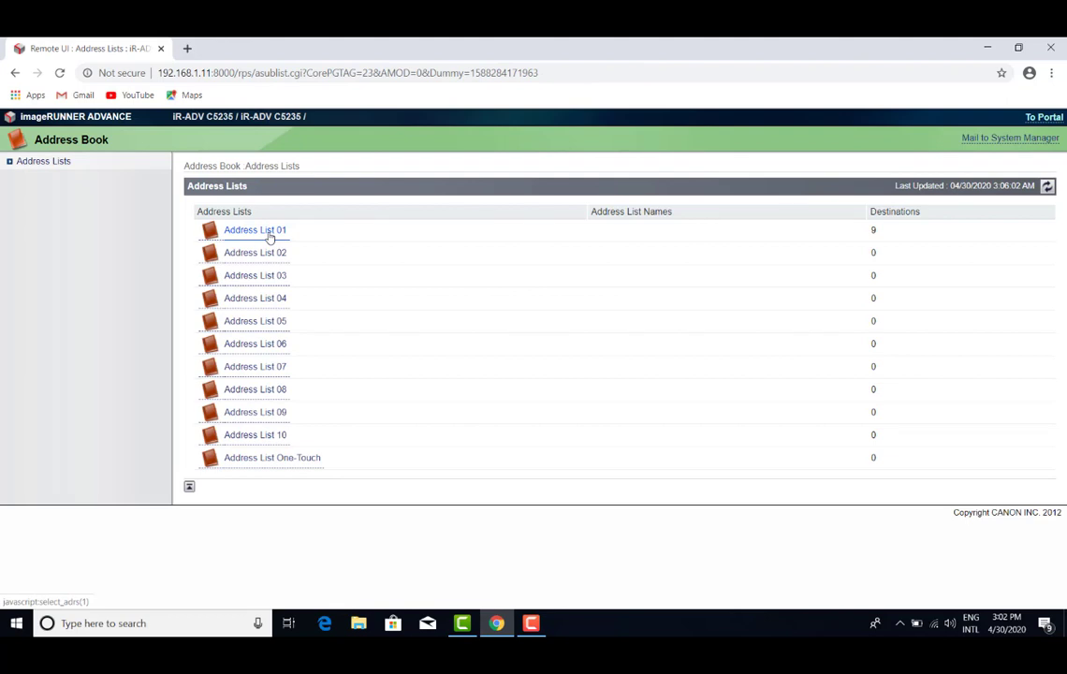
{"action": "left_click", "coordinate": [266, 230]}
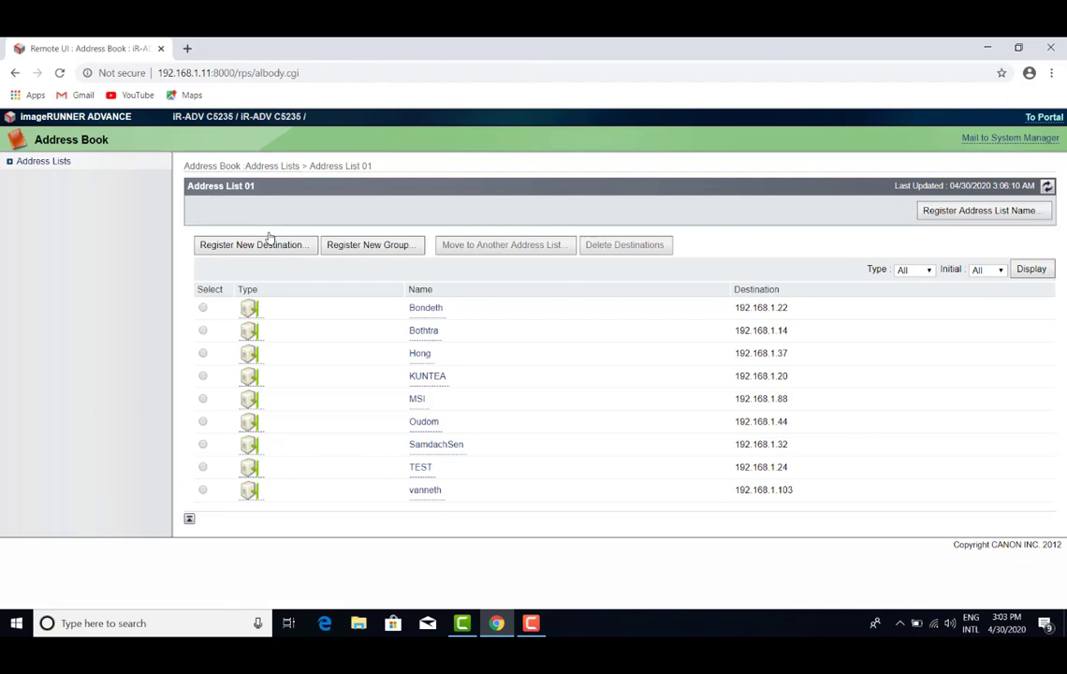
{"action": "left_click", "coordinate": [265, 246]}
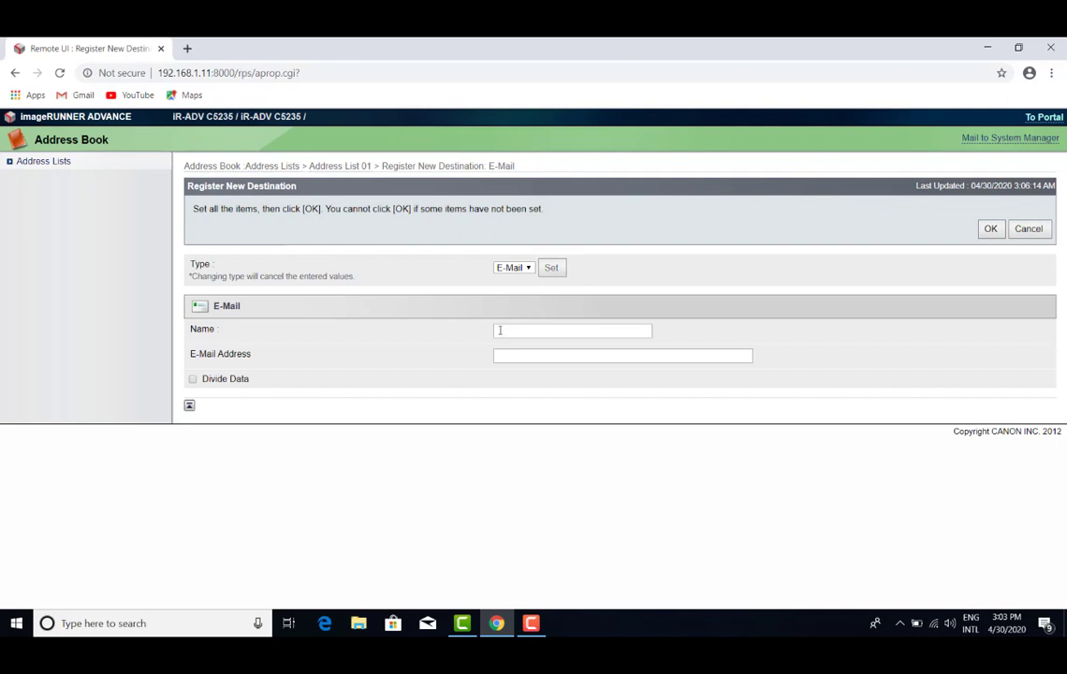
{"action": "left_click", "coordinate": [528, 269]}
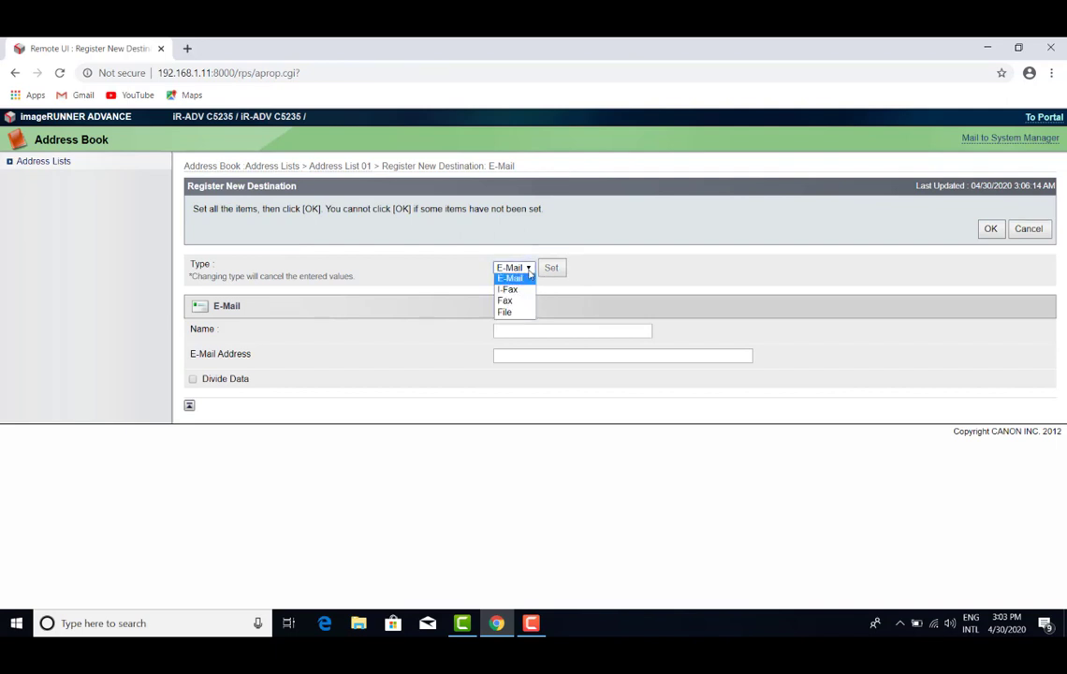
{"action": "left_click", "coordinate": [514, 314]}
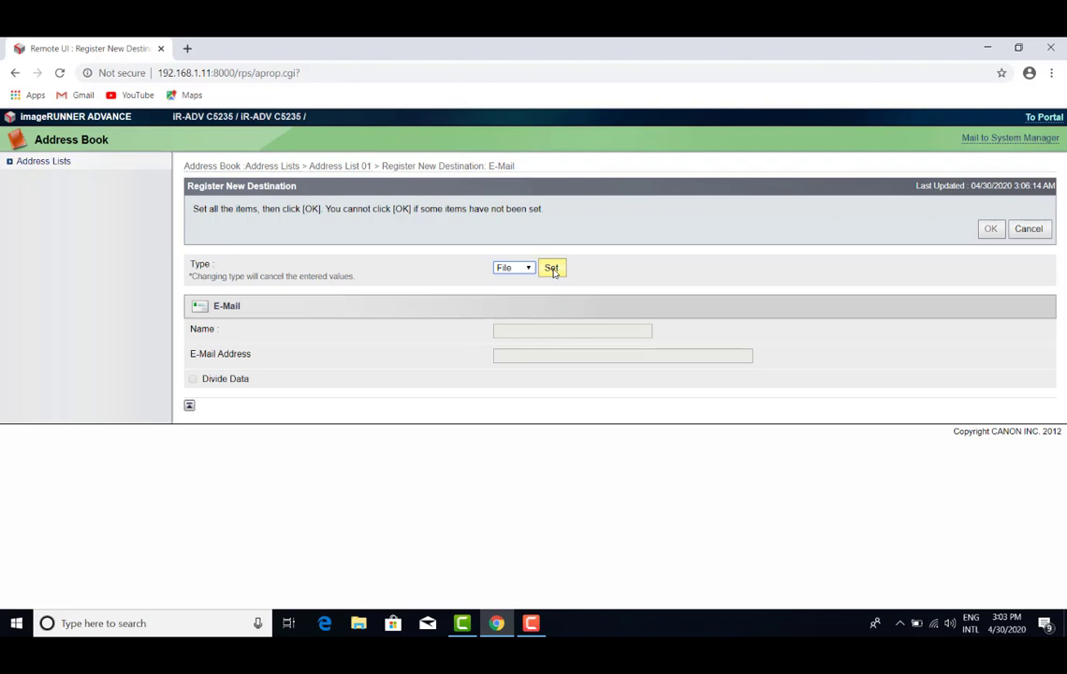
{"action": "left_click", "coordinate": [1034, 233]}
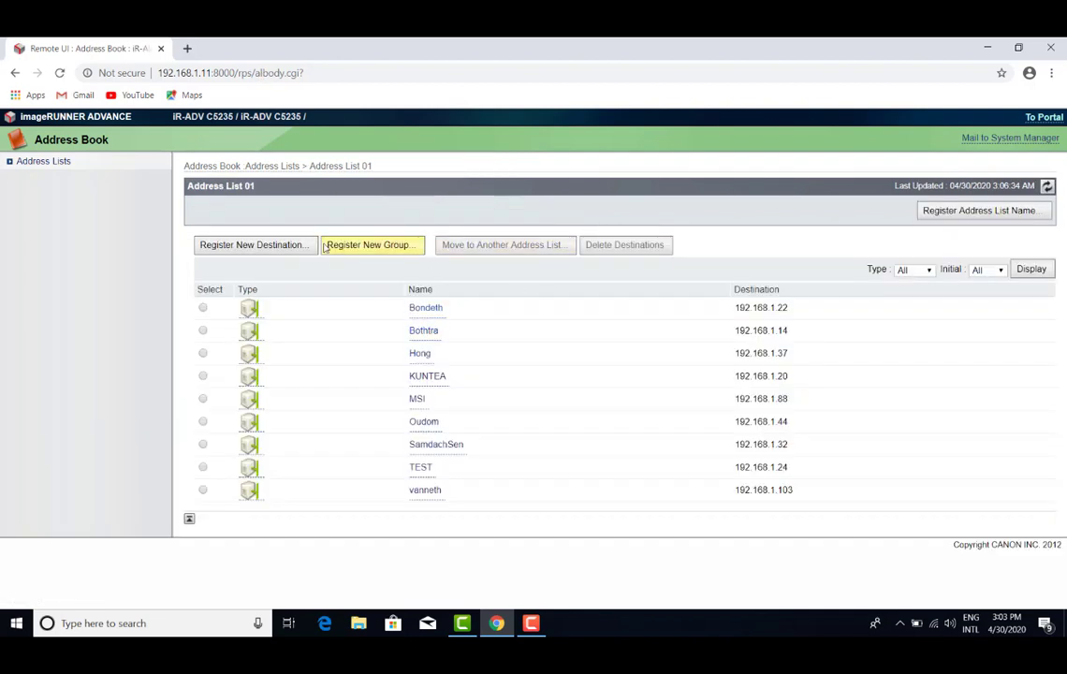
Start registering a new destination in Address List 01 and apply File as its type
{"action": "left_click", "coordinate": [253, 246]}
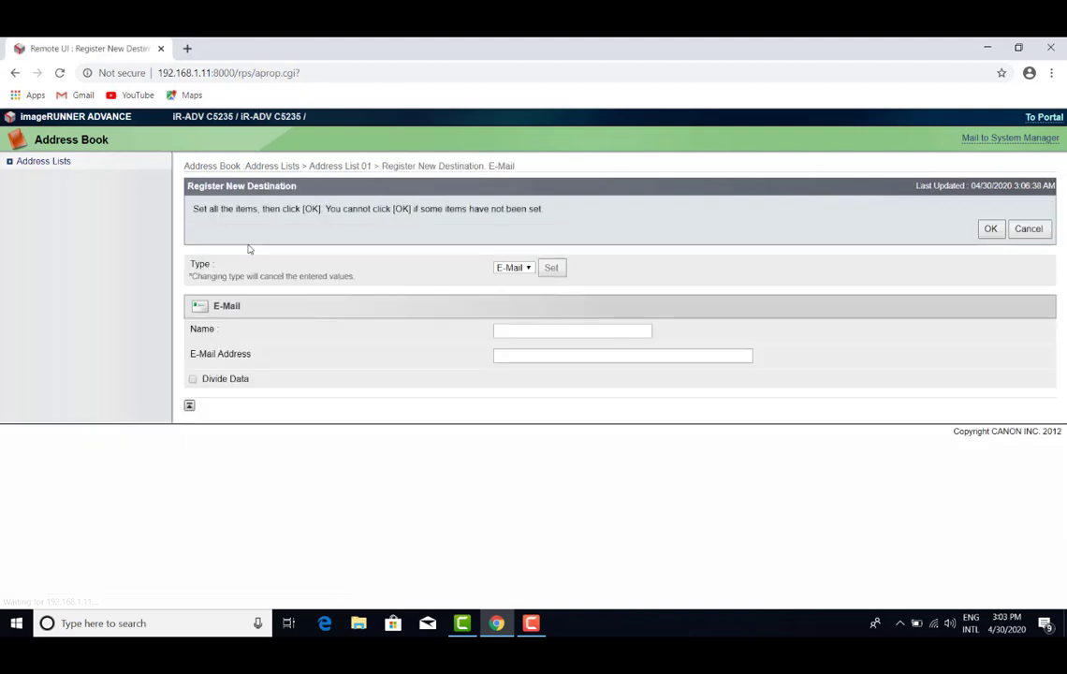
{"action": "left_click", "coordinate": [514, 328]}
{"action": "type", "text": "Oudom"}
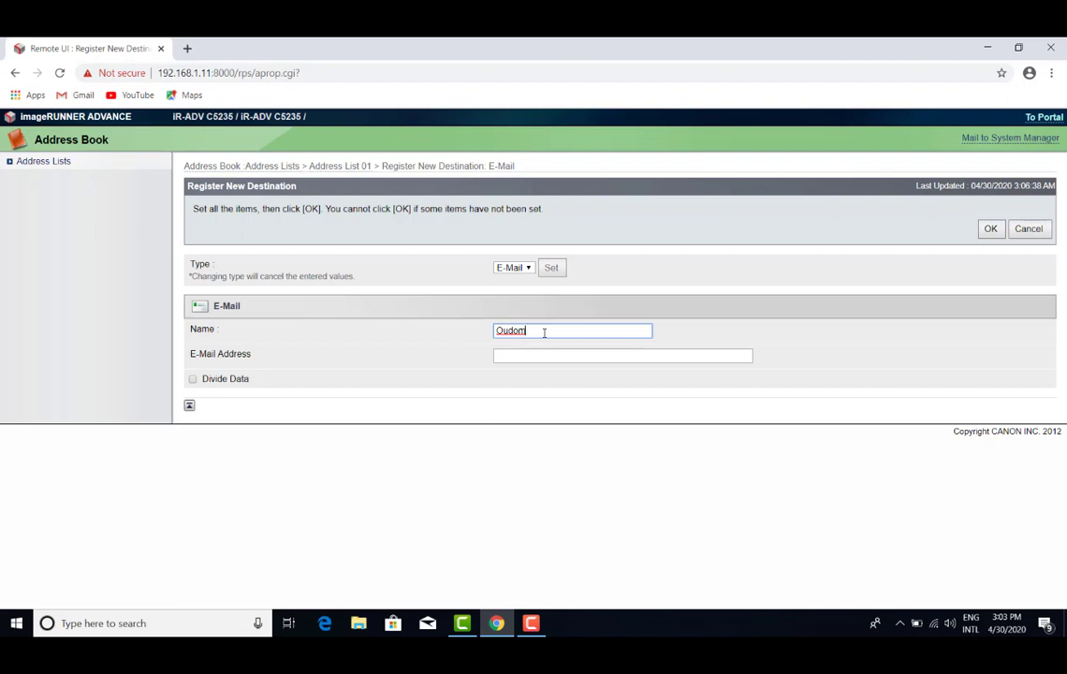
{"action": "left_click", "coordinate": [528, 269]}
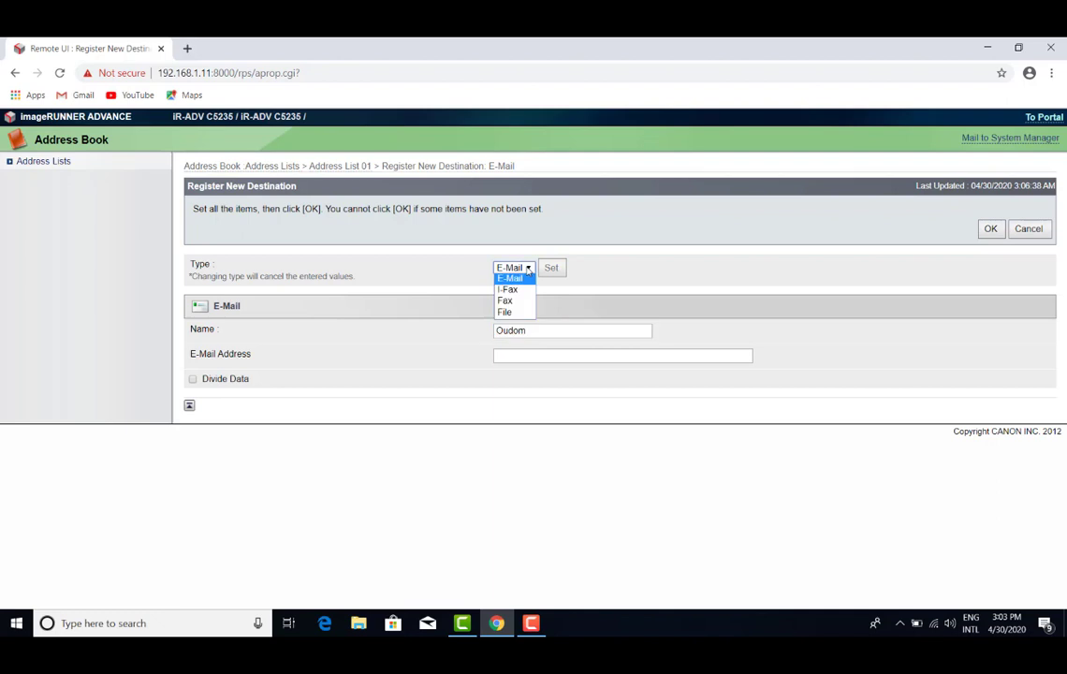
{"action": "left_click", "coordinate": [507, 314]}
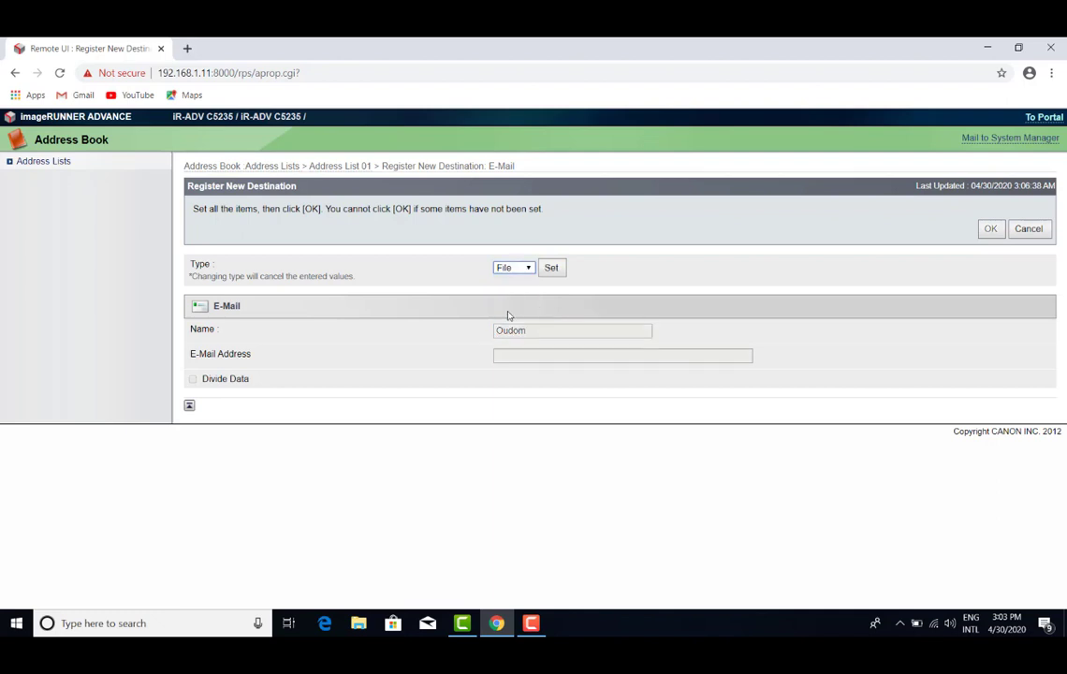
{"action": "left_click", "coordinate": [552, 270]}
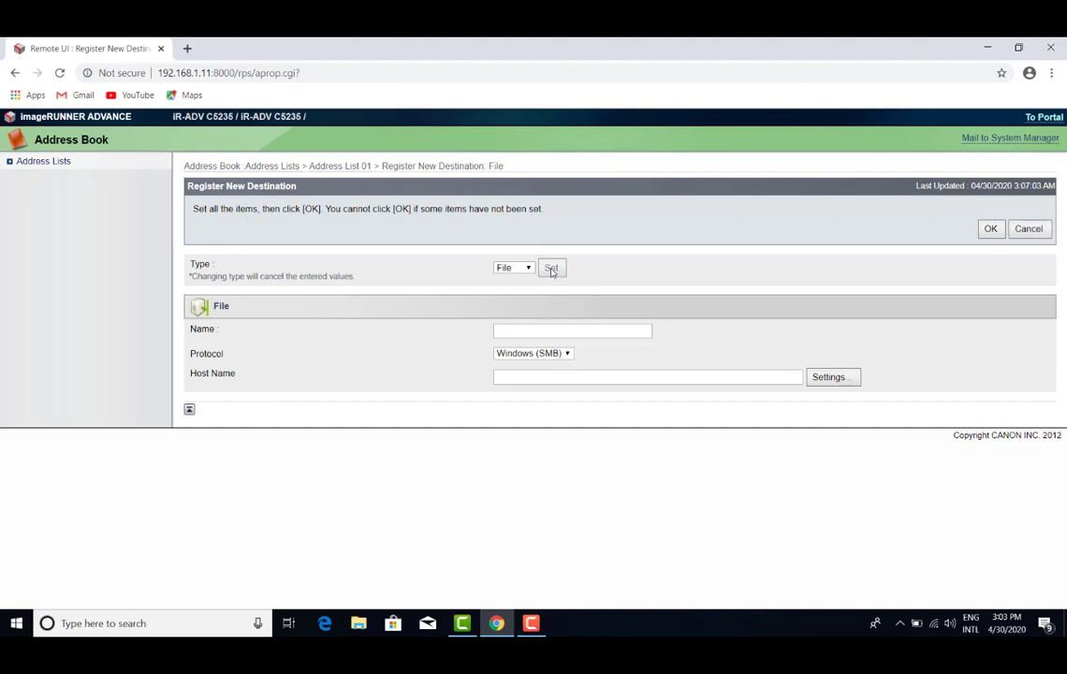
Enter the recipient's name for the file destination, choose the FTP protocol and set the host name to 192.168.144
{"action": "left_click", "coordinate": [500, 332]}
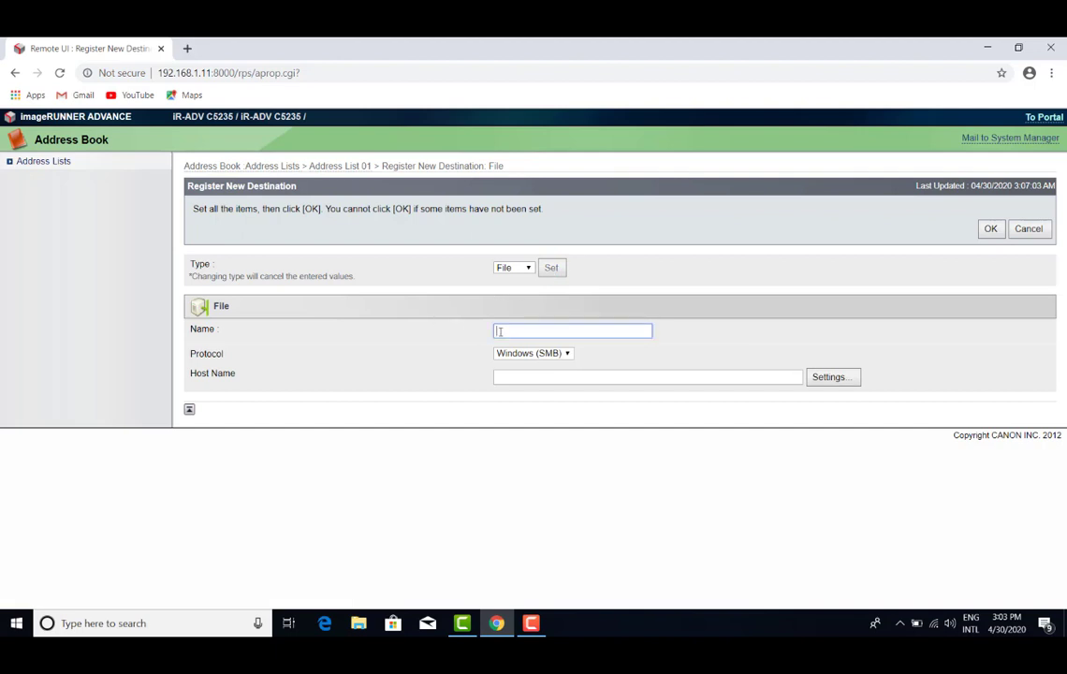
{"action": "type", "text": "Oudom"}
{"action": "left_click", "coordinate": [564, 356]}
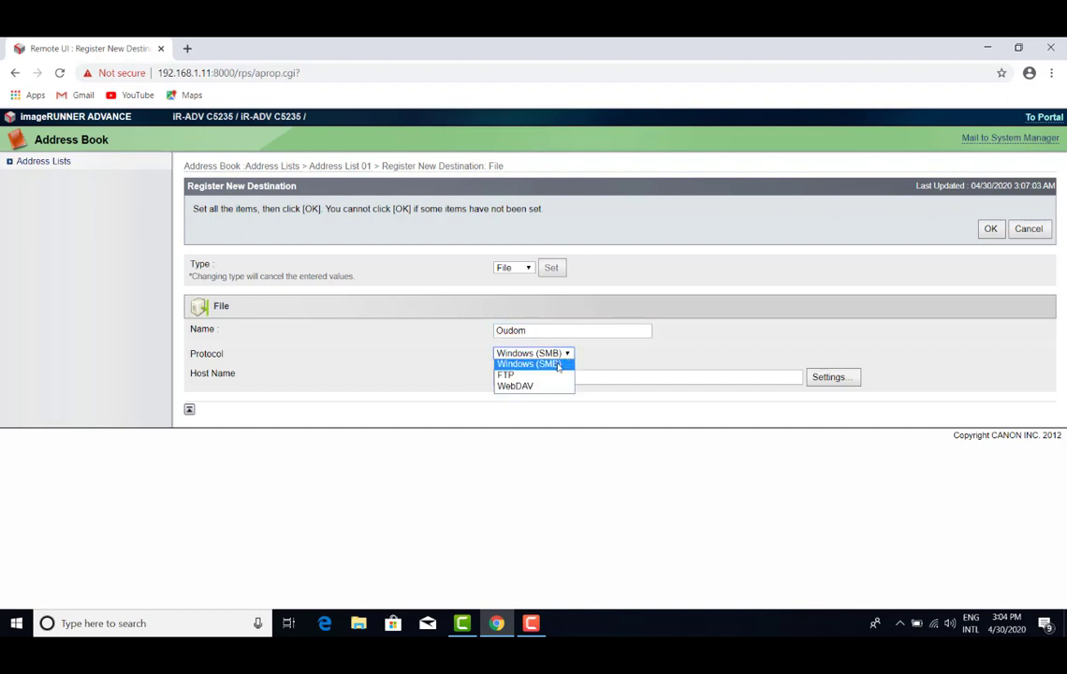
{"action": "left_click", "coordinate": [543, 375]}
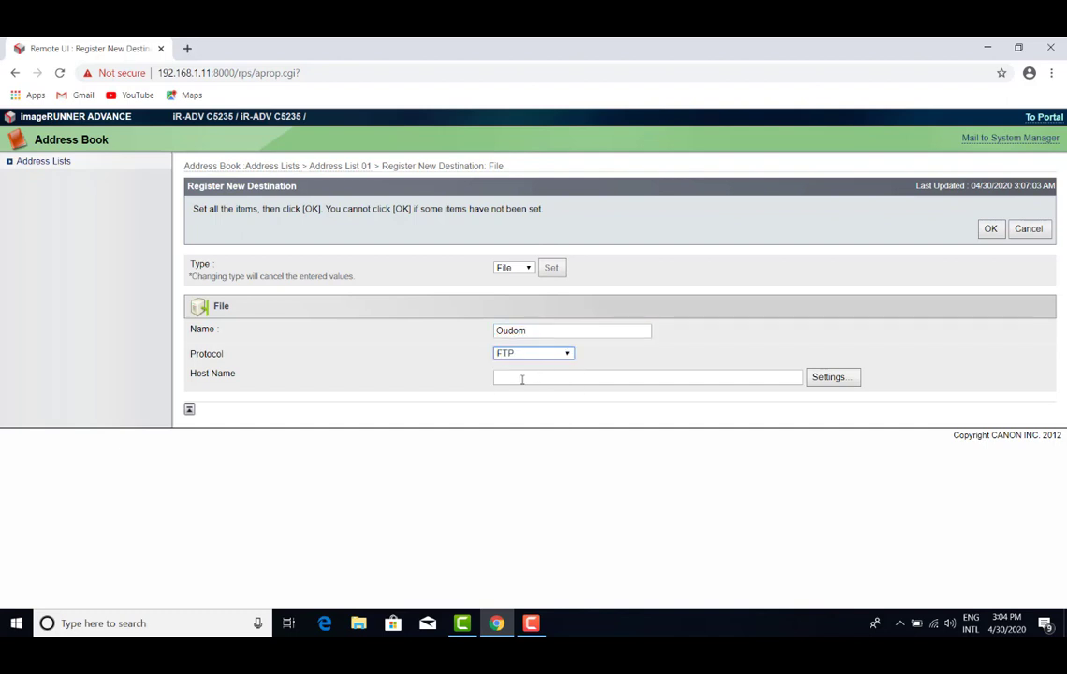
{"action": "left_click", "coordinate": [517, 378]}
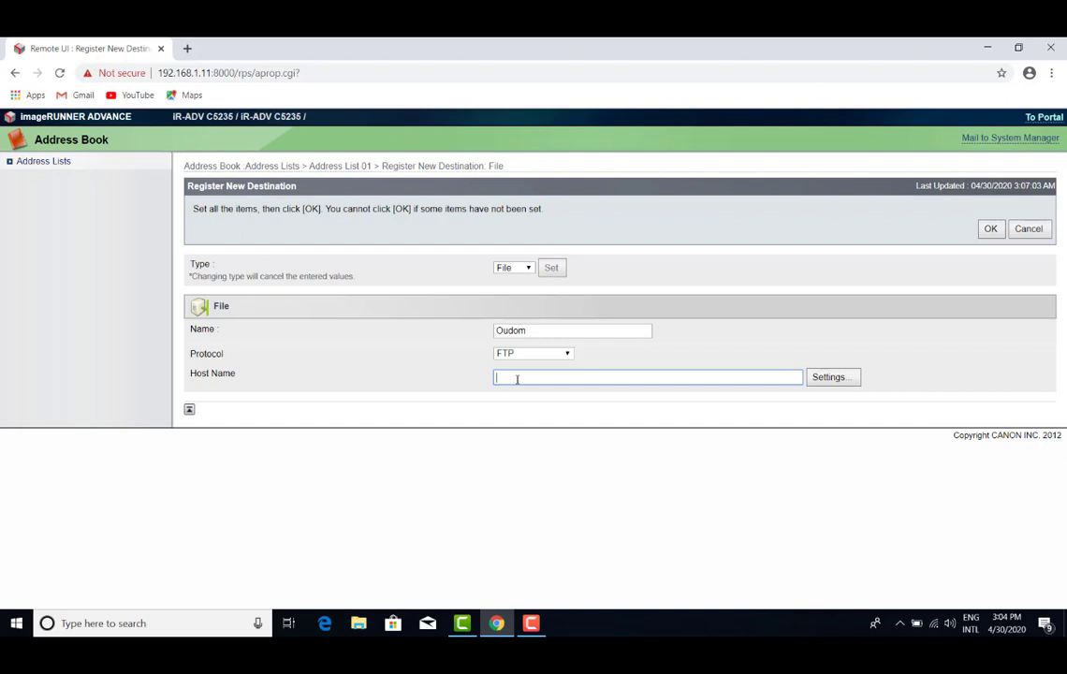
{"action": "type", "text": "192.168.144"}
Set the user name to scan in the destination's folder path settings and save the new destination
{"action": "left_click", "coordinate": [831, 377]}
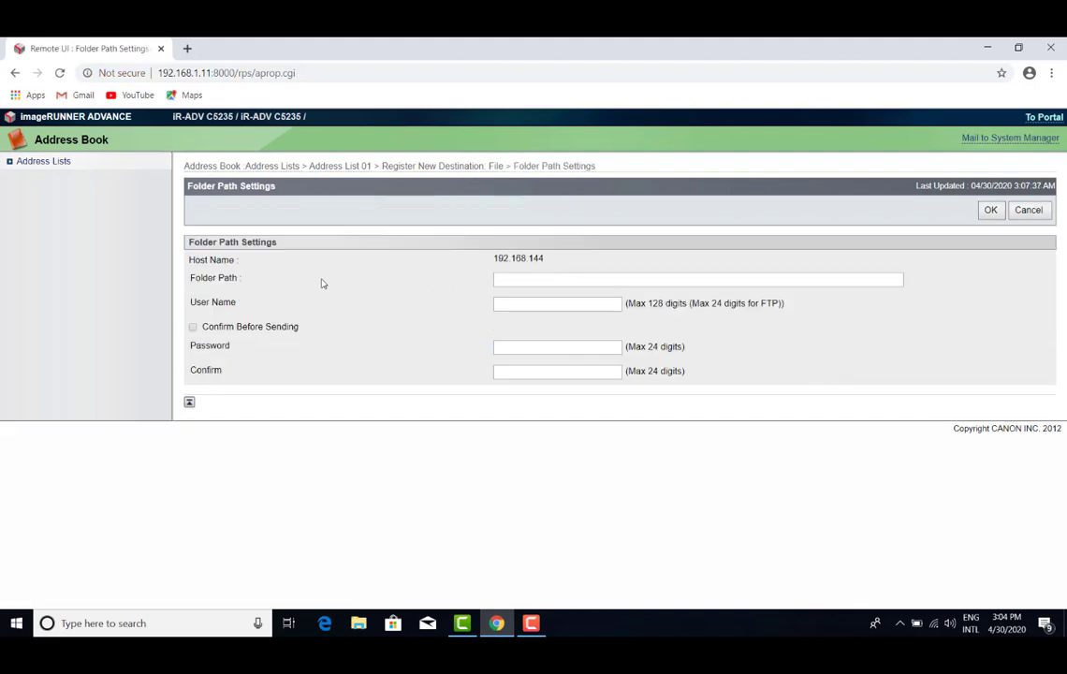
{"action": "left_click", "coordinate": [507, 305]}
{"action": "type", "text": "sc"}
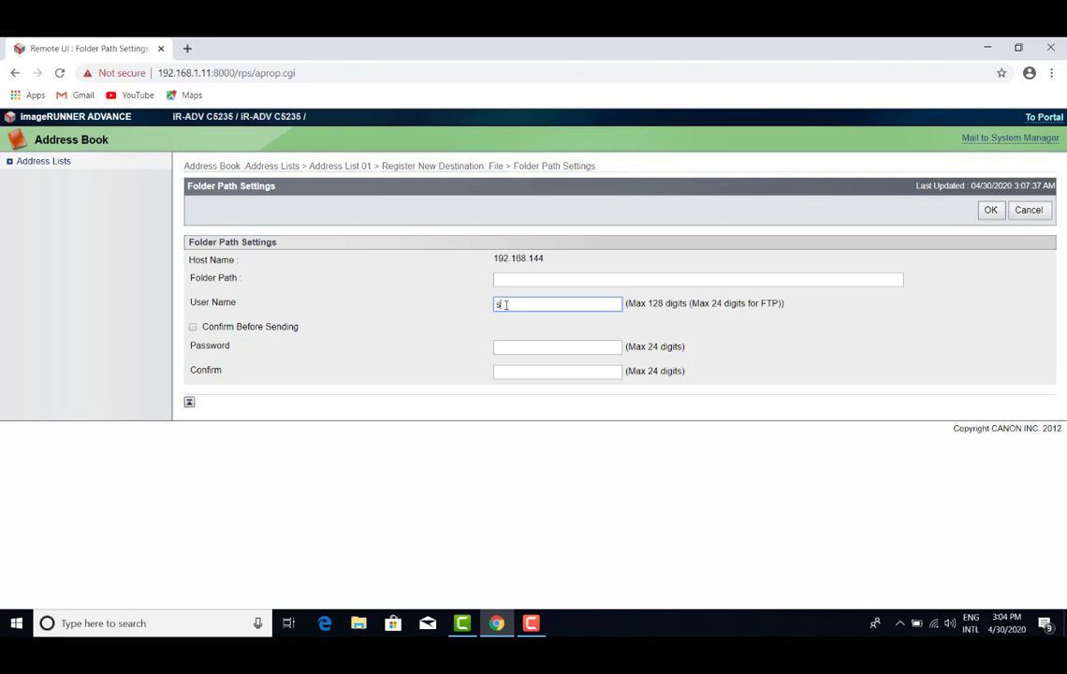
{"action": "type", "text": "an"}
{"action": "left_click", "coordinate": [992, 215]}
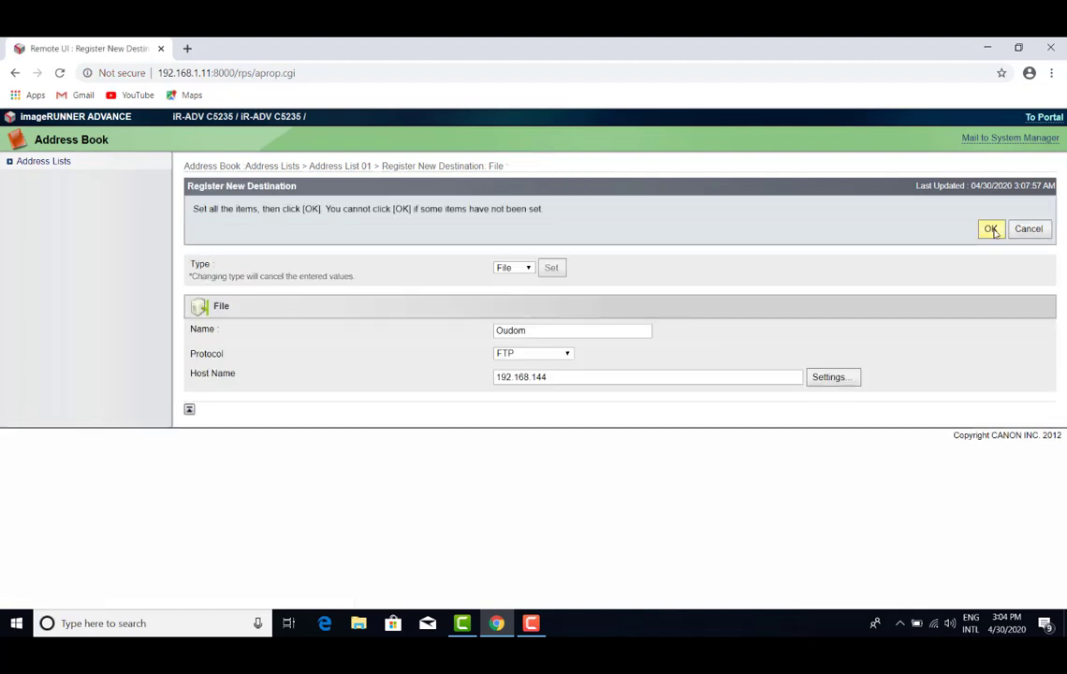
{"action": "left_click", "coordinate": [992, 229]}
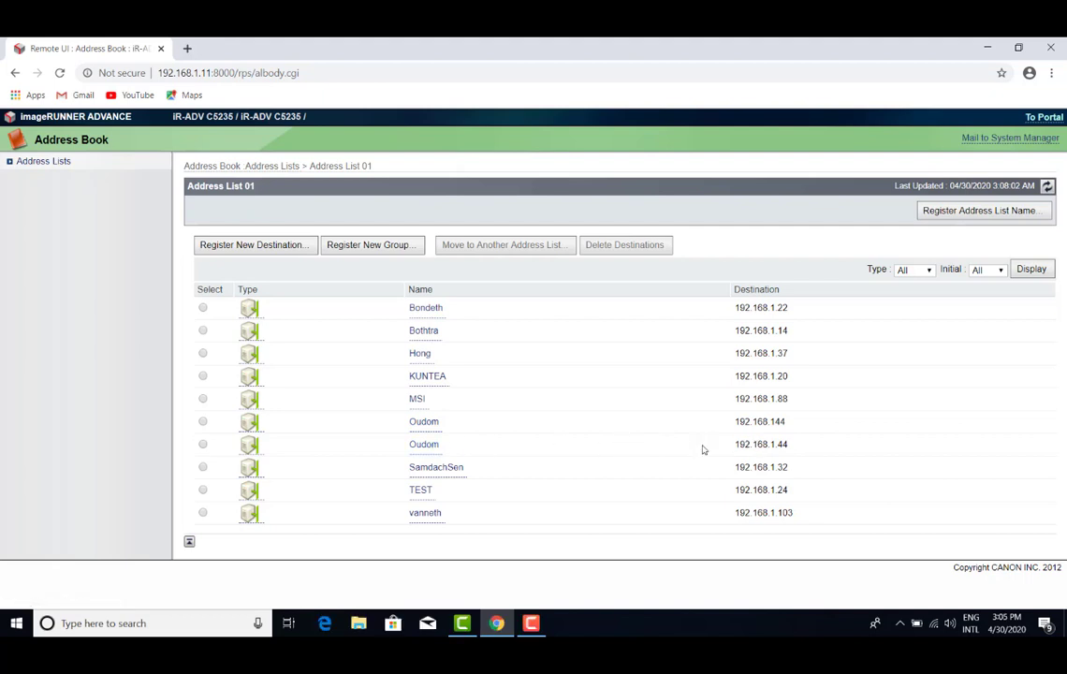
Review the details and edit form of the destination with host 192.168.144, leaving them without saving
{"action": "left_click", "coordinate": [423, 423]}
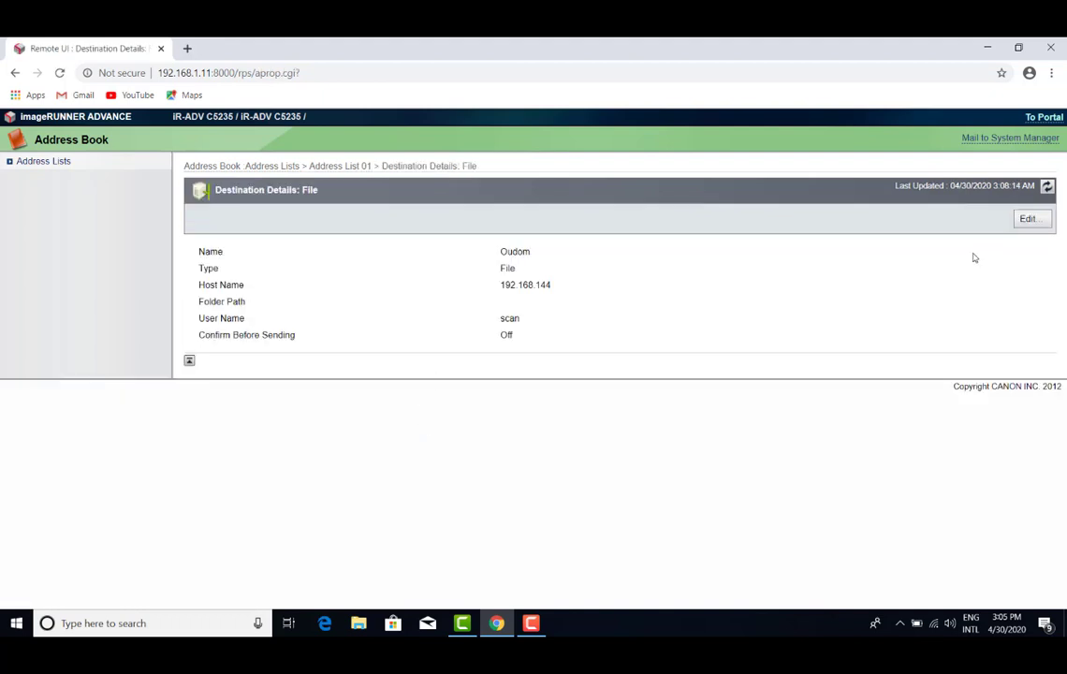
{"action": "left_click", "coordinate": [1029, 219]}
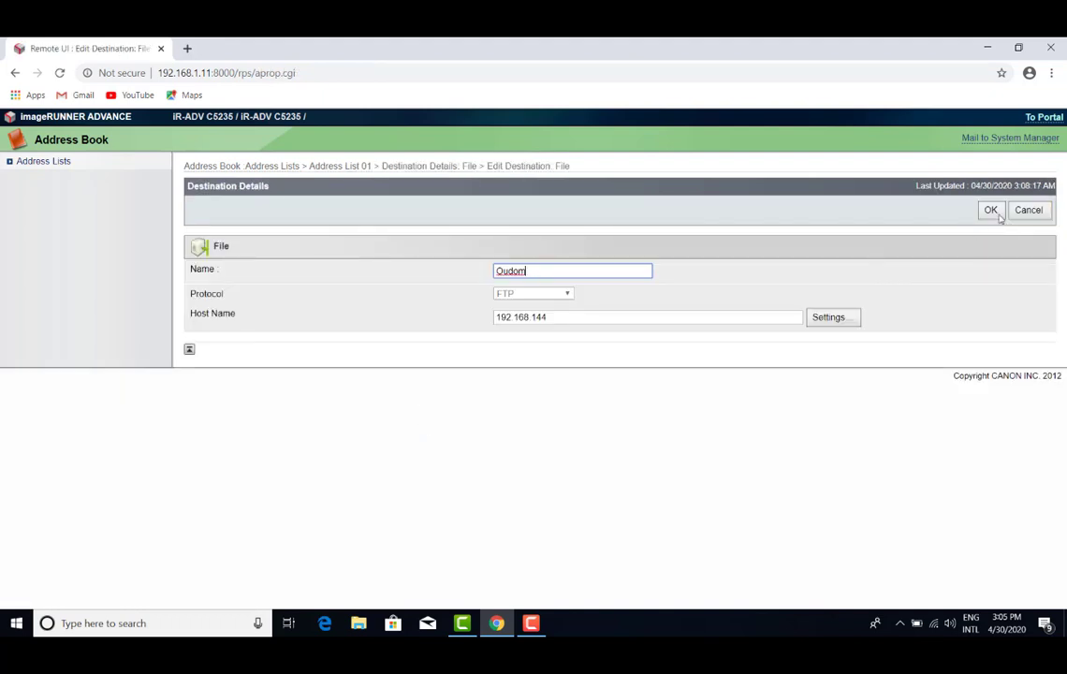
{"action": "left_click", "coordinate": [1029, 210]}
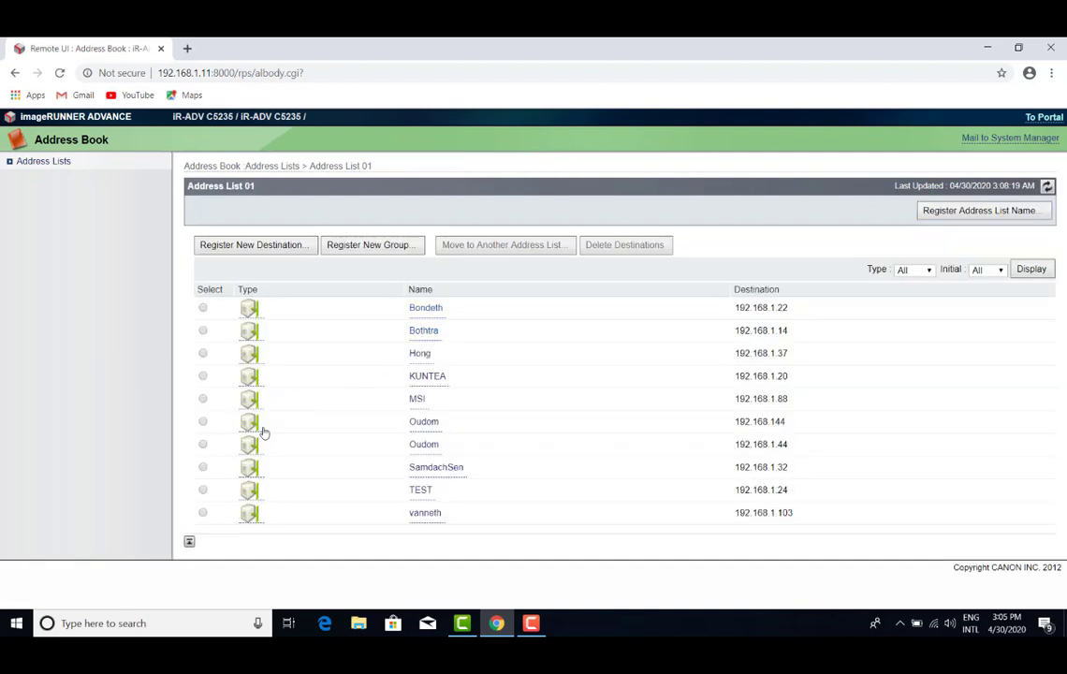
Delete the destination with address 192.168.1.44 from Address List 01
{"action": "left_click", "coordinate": [203, 446]}
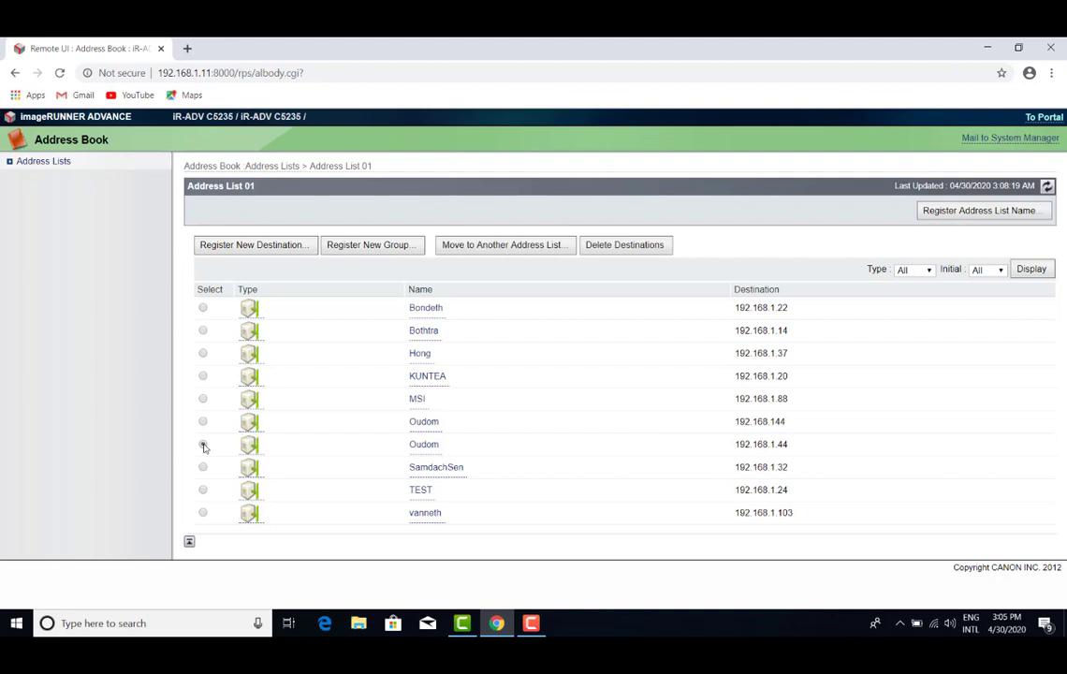
{"action": "left_click", "coordinate": [618, 247]}
{"action": "left_click", "coordinate": [600, 152]}
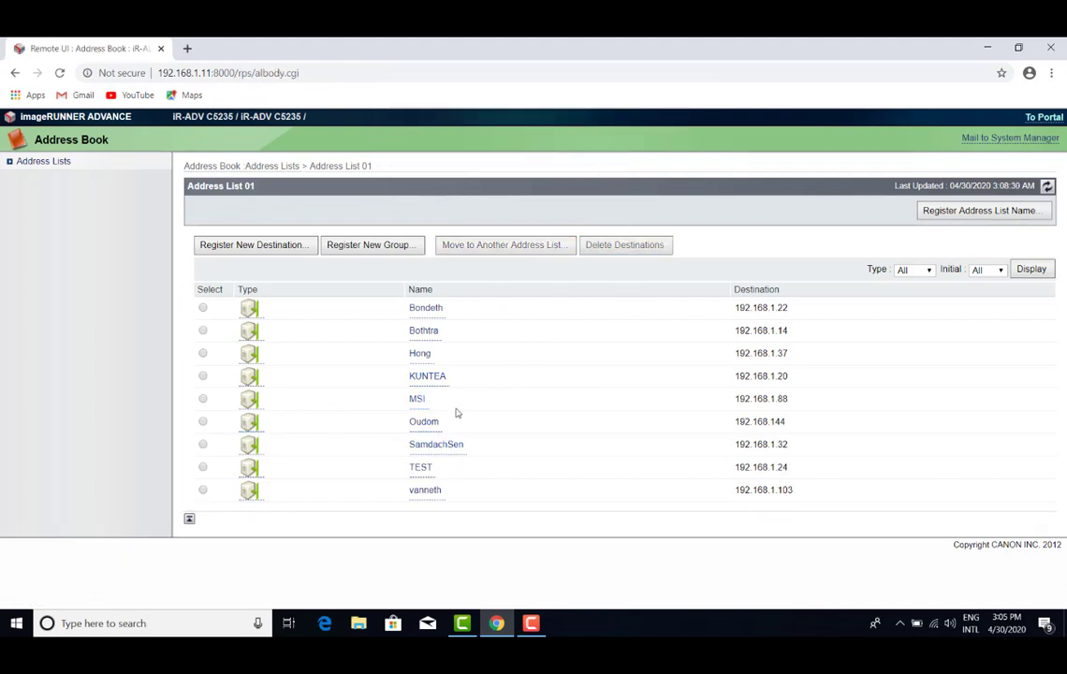
Close the browser and install FileZilla Server 0.9.60 from the desktop installer with the standard components and default startup settings
{"action": "left_click", "coordinate": [1046, 50]}
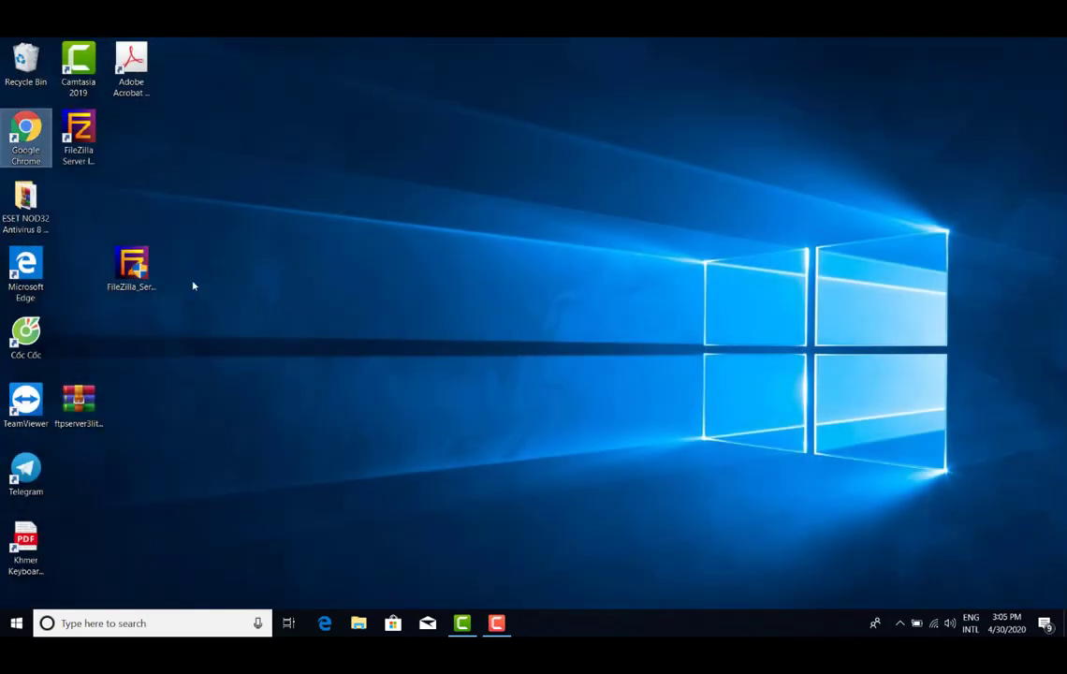
{"action": "left_click", "coordinate": [136, 262]}
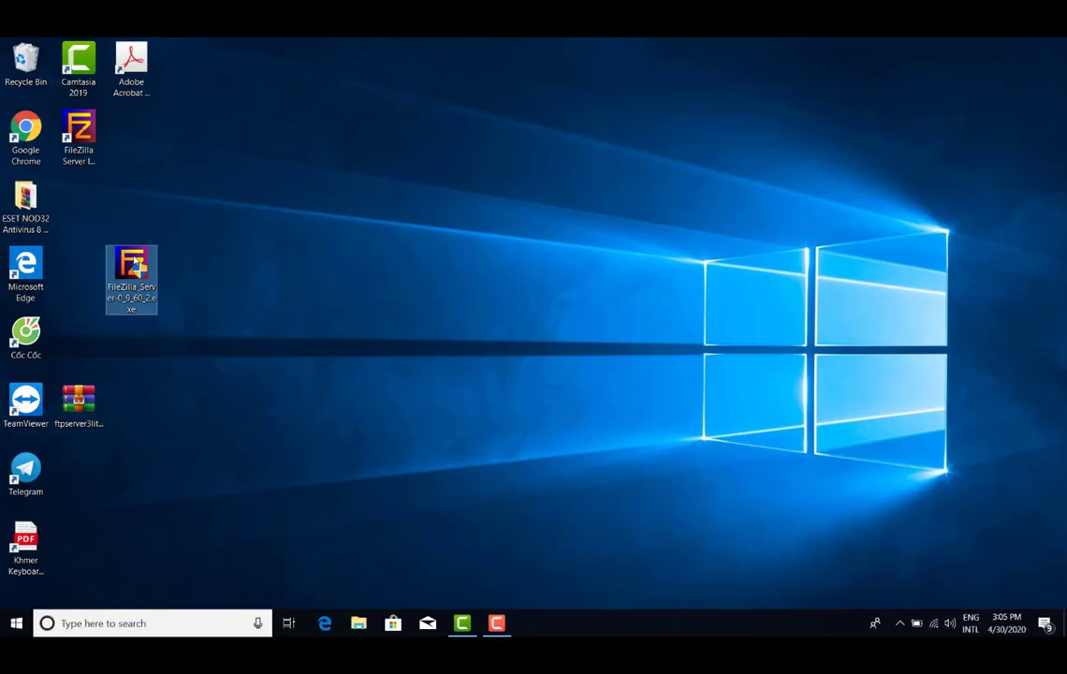
{"action": "double_click", "coordinate": [135, 262]}
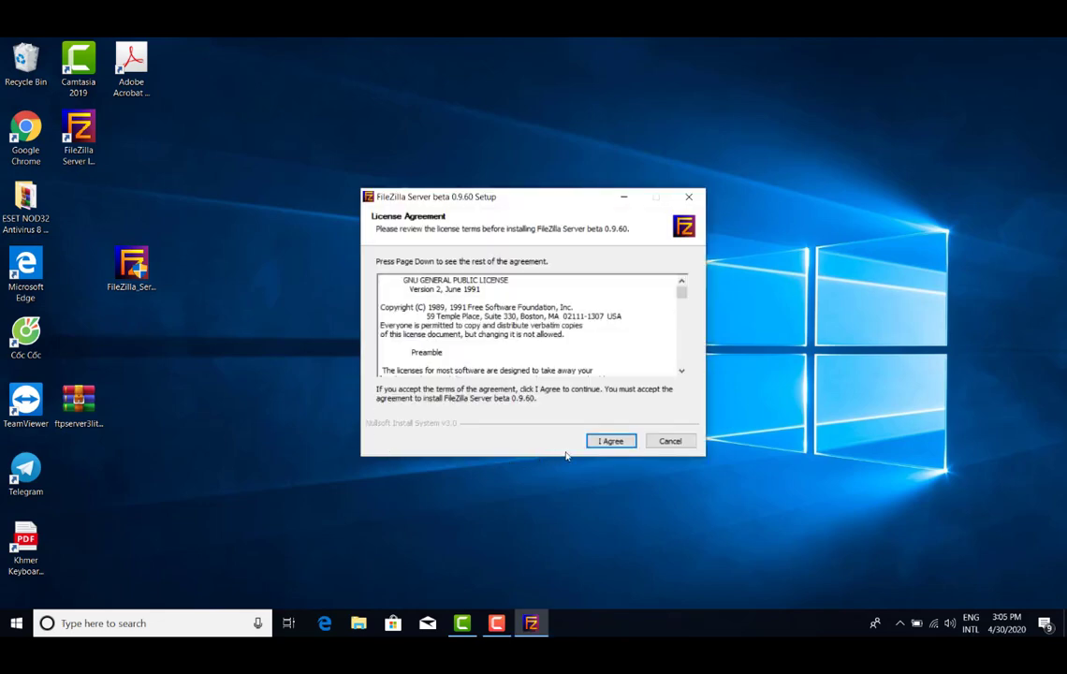
{"action": "left_click", "coordinate": [611, 441]}
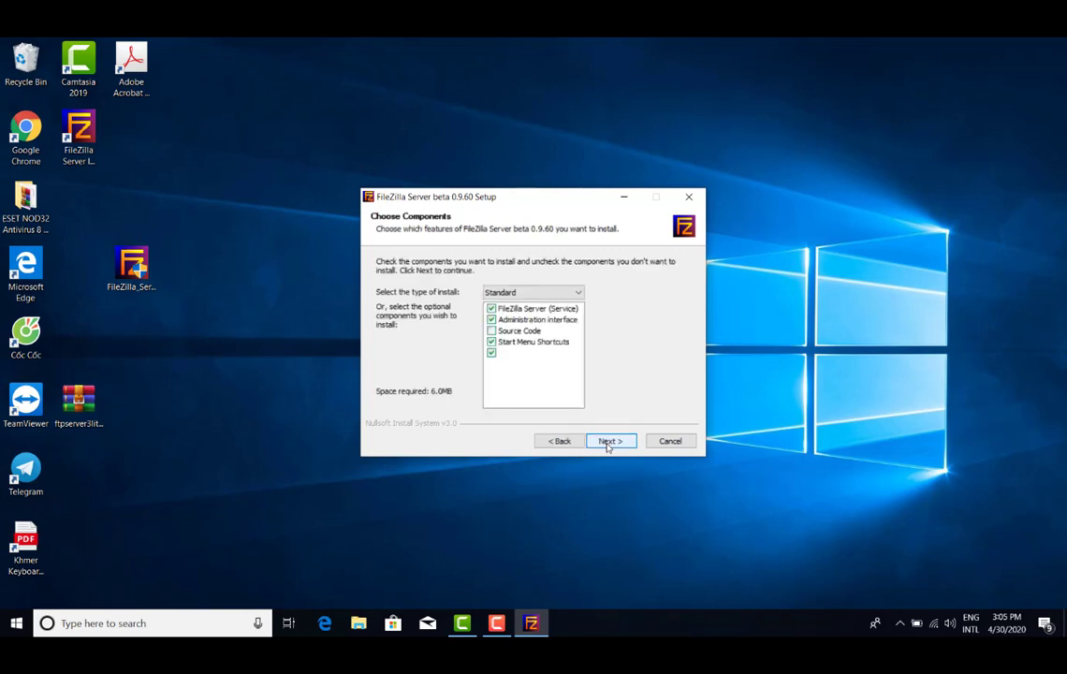
{"action": "left_click", "coordinate": [611, 441]}
{"action": "left_click", "coordinate": [610, 441]}
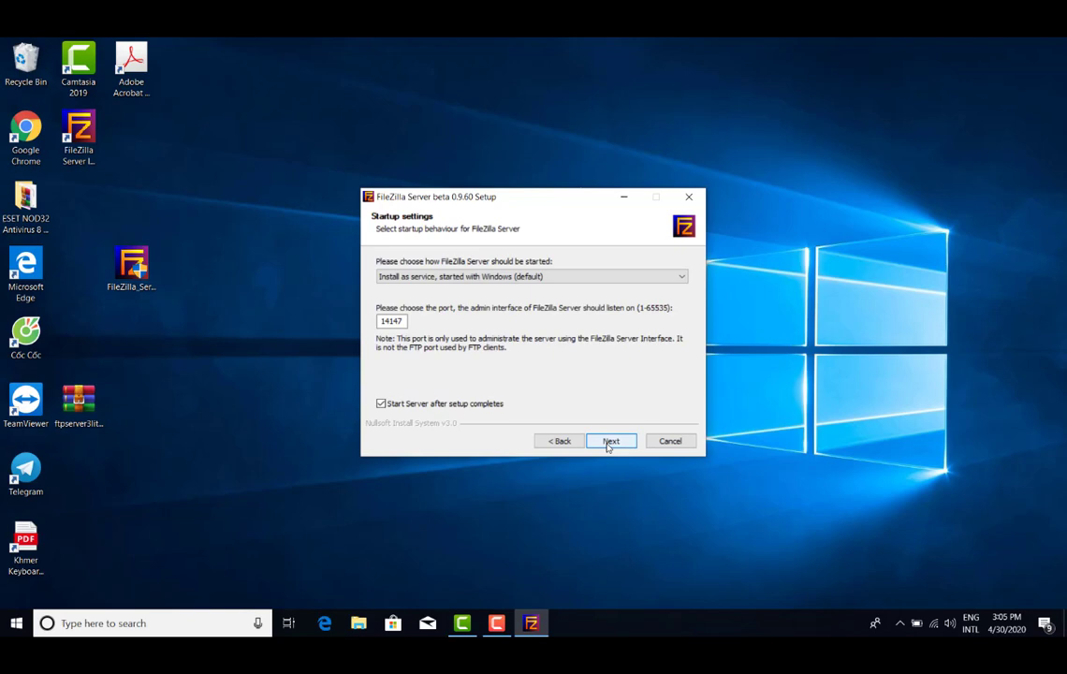
{"action": "left_click", "coordinate": [610, 441]}
{"action": "left_click", "coordinate": [611, 441]}
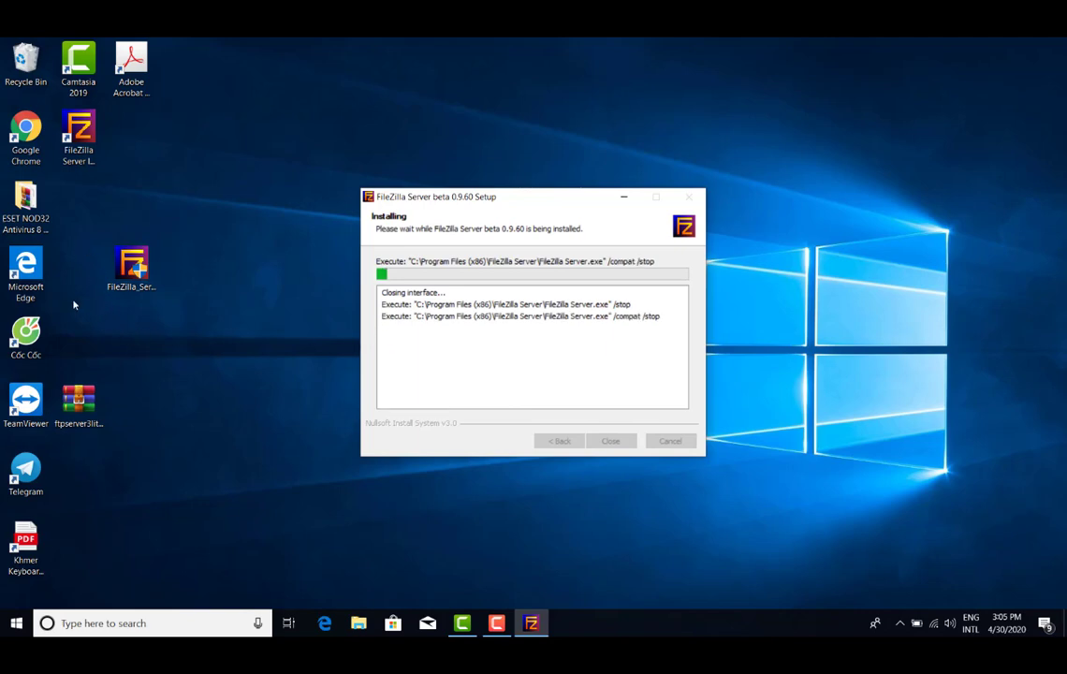
Close the completed FileZilla Server setup and connect the administration interface to localhost on port 14147
{"action": "right_click", "coordinate": [85, 343]}
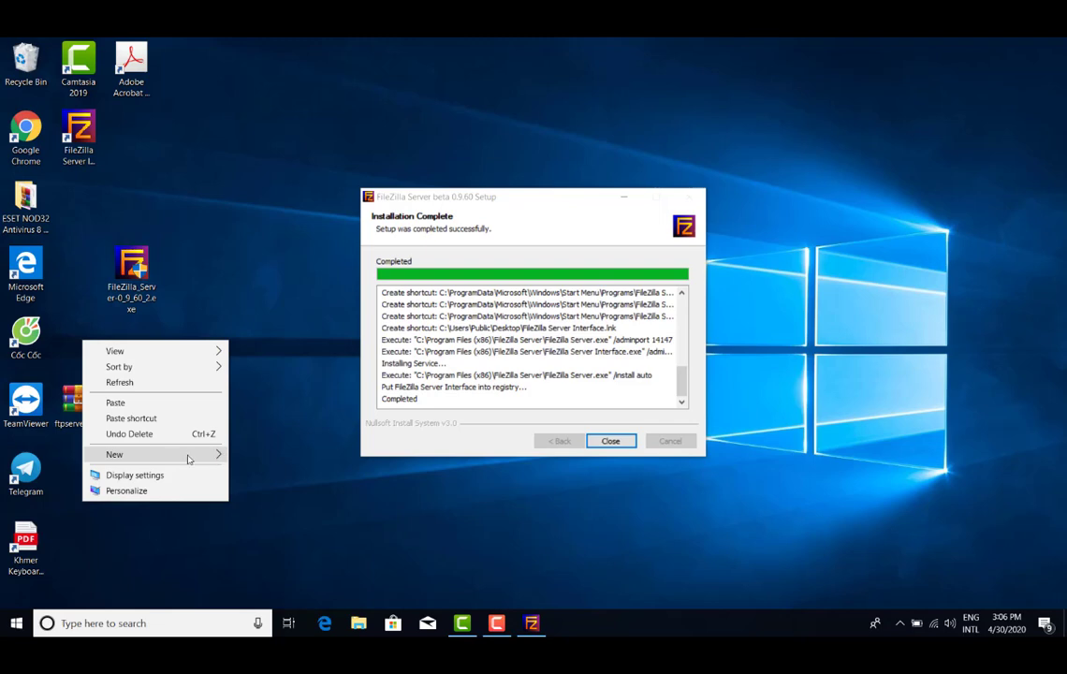
{"action": "left_click", "coordinate": [608, 442]}
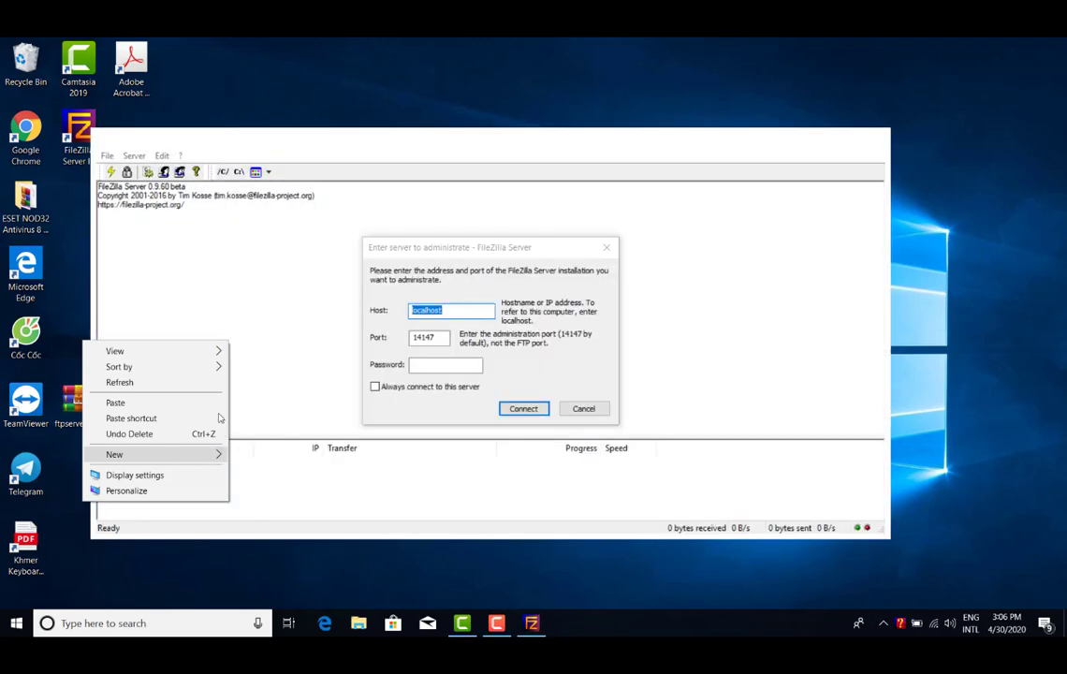
{"action": "left_click", "coordinate": [524, 408]}
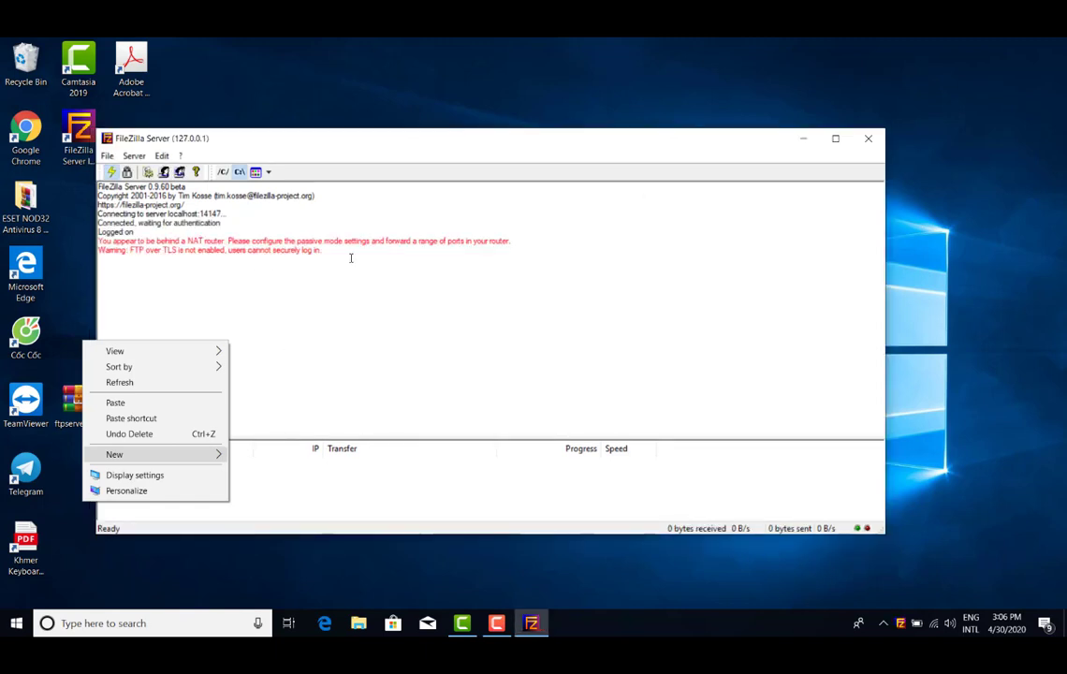
Close the FileZilla Server window and create a new desktop folder named scan
{"action": "left_click", "coordinate": [868, 138]}
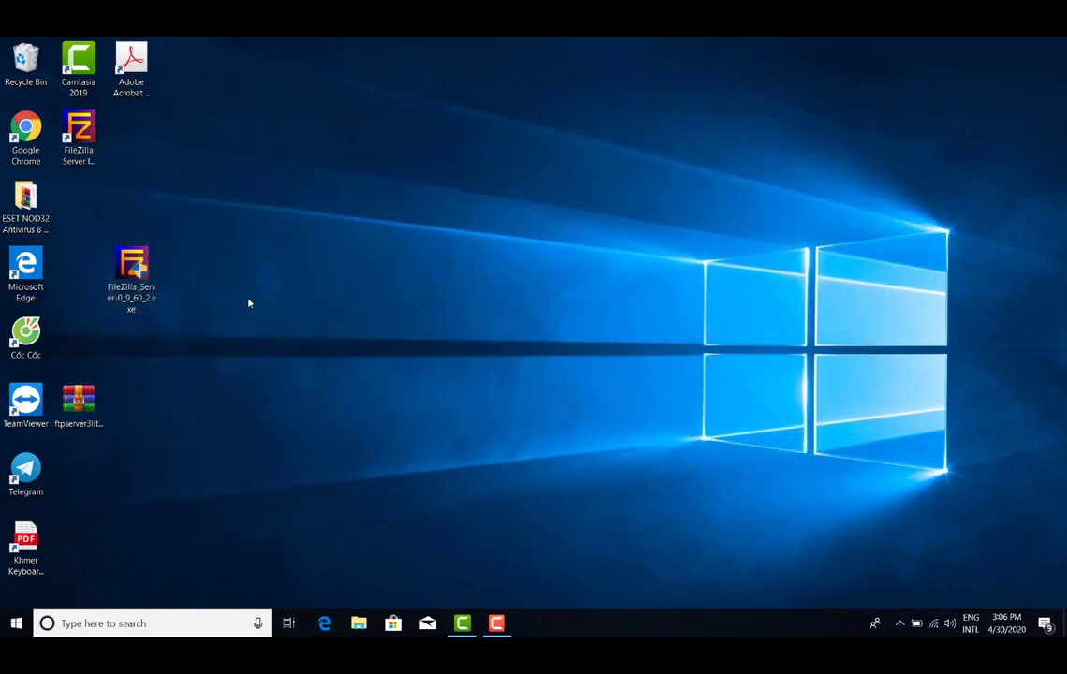
{"action": "right_click", "coordinate": [108, 185]}
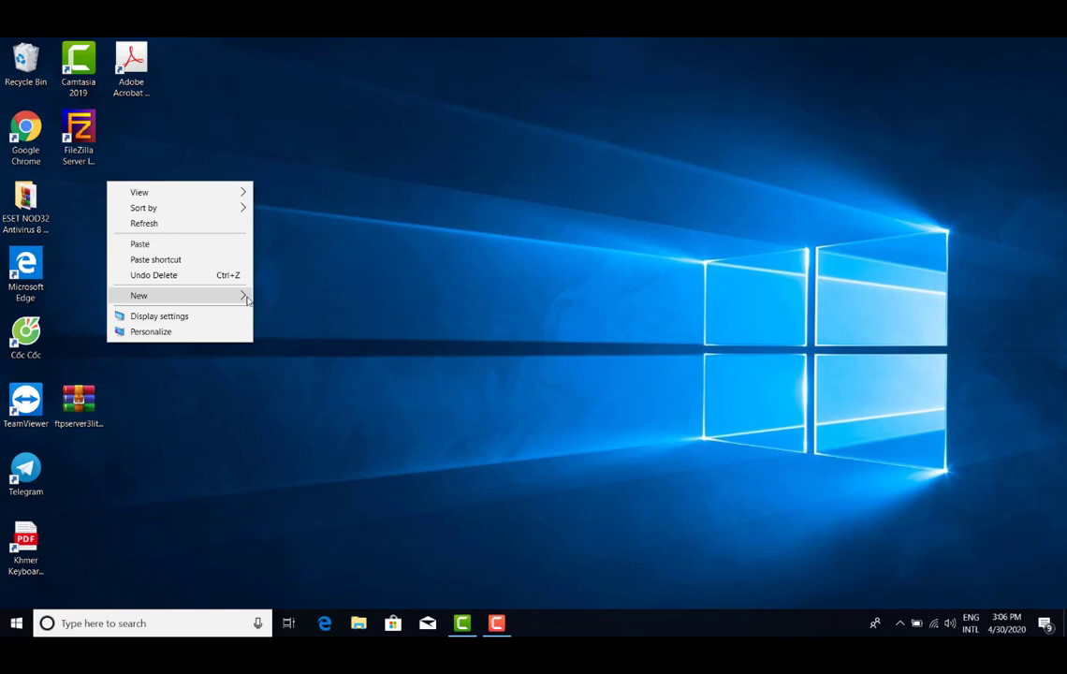
{"action": "mouse_move", "coordinate": [241, 297]}
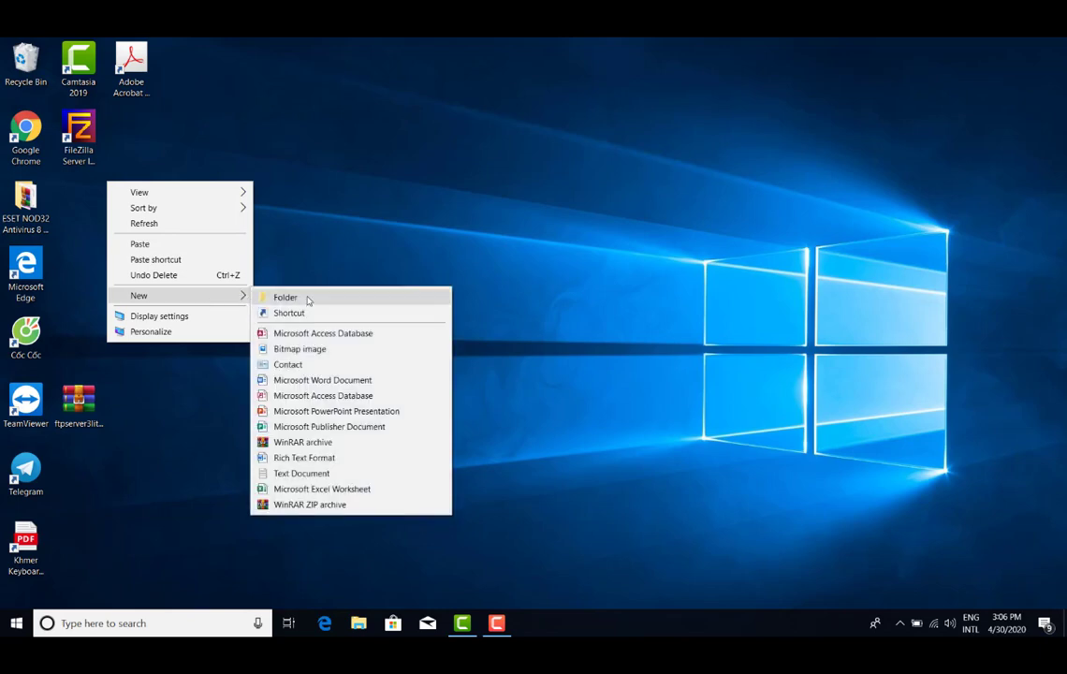
{"action": "left_click", "coordinate": [284, 297]}
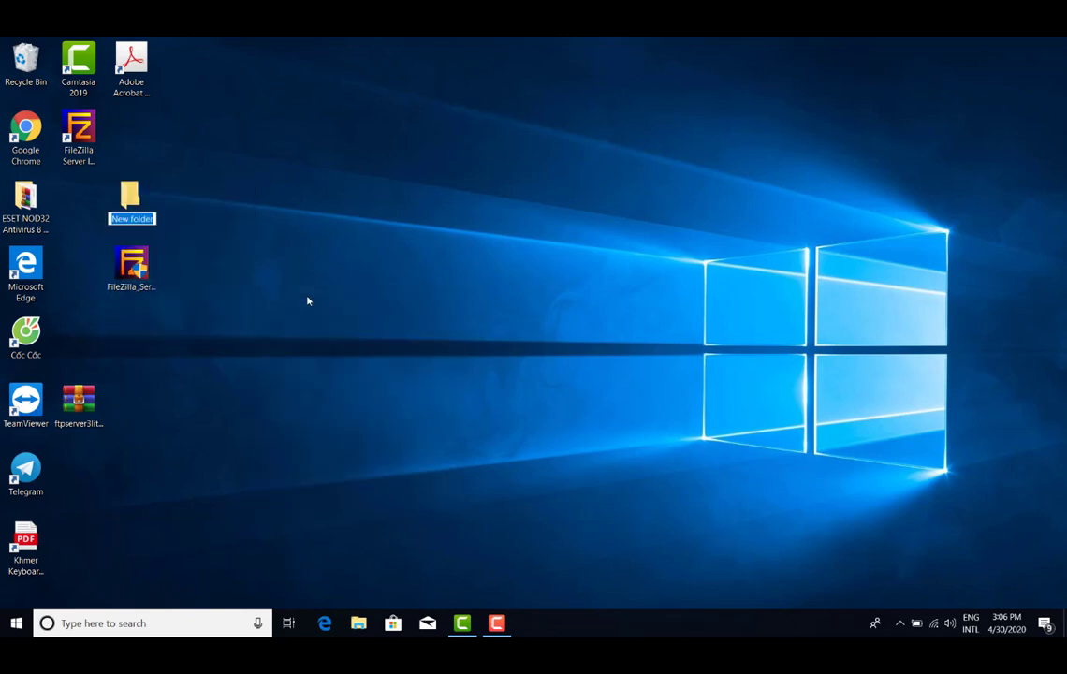
{"action": "type", "text": "sc"}
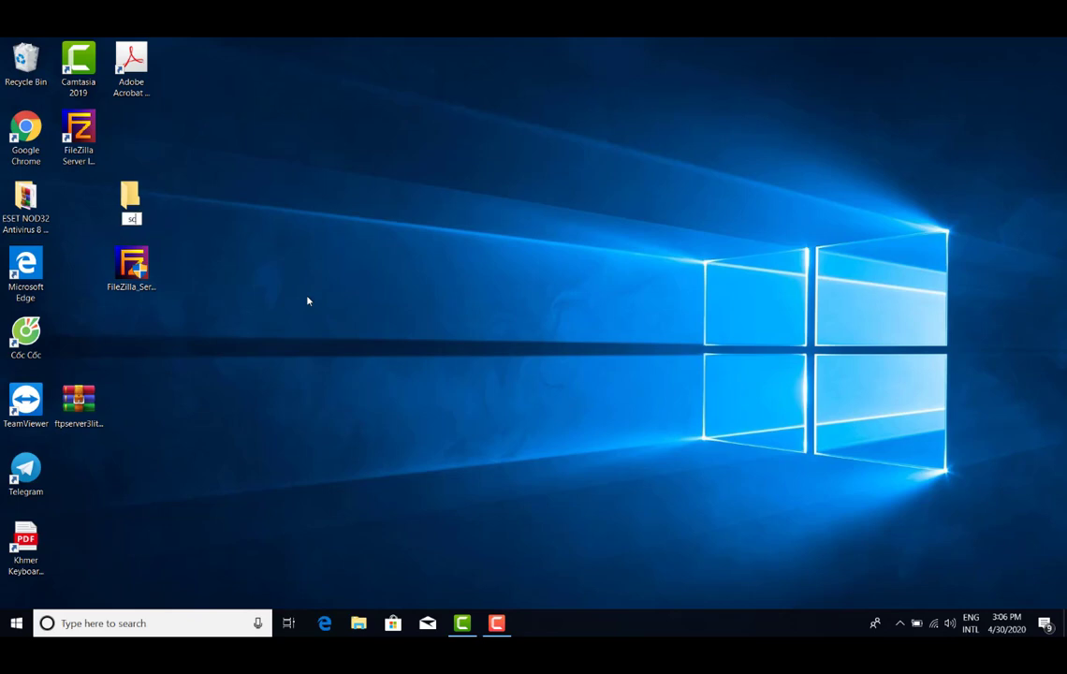
{"action": "type", "text": "an"}
{"action": "key", "text": "Return"}
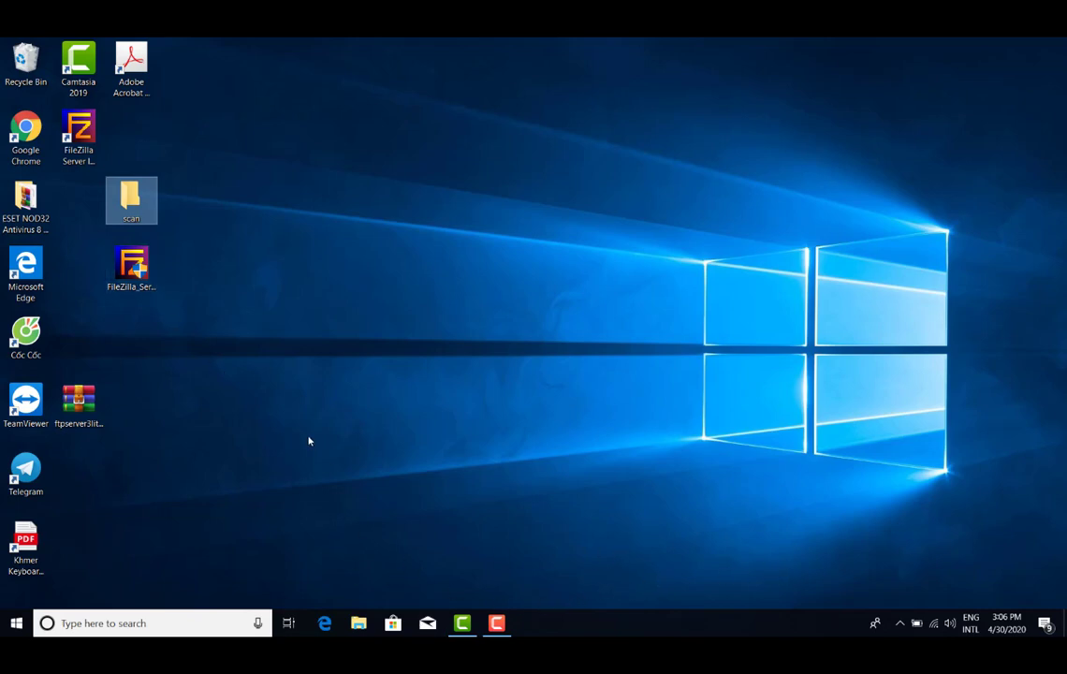
Add Everyone to the people the scan folder is shared with in its network sharing properties
{"action": "right_click", "coordinate": [127, 195]}
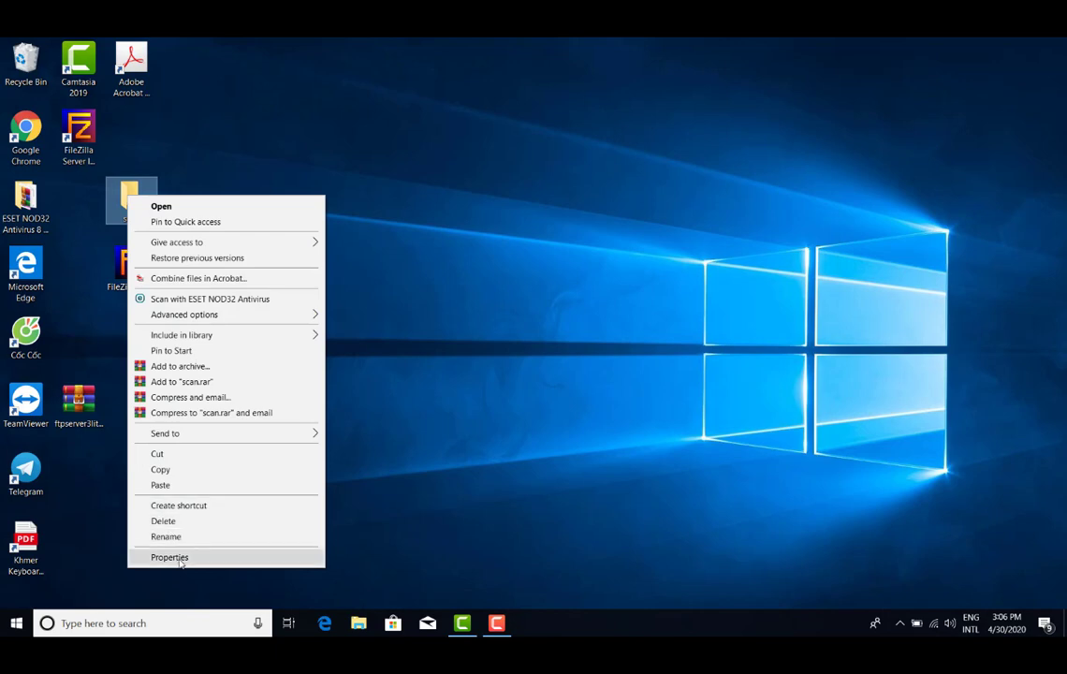
{"action": "left_click", "coordinate": [179, 558]}
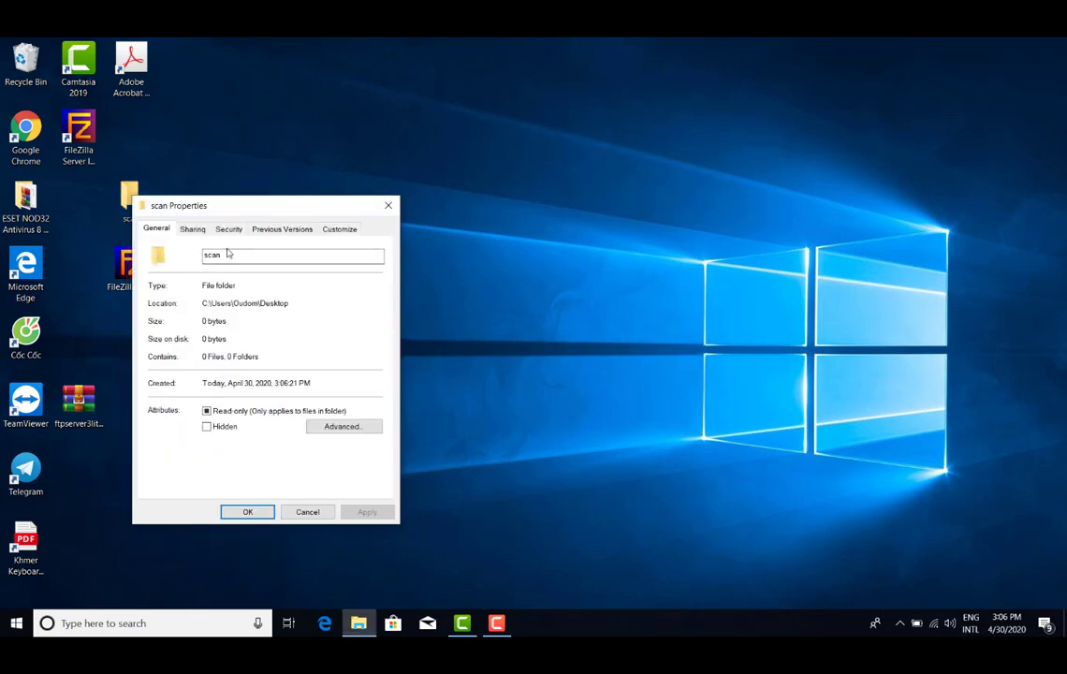
{"action": "left_click", "coordinate": [194, 230]}
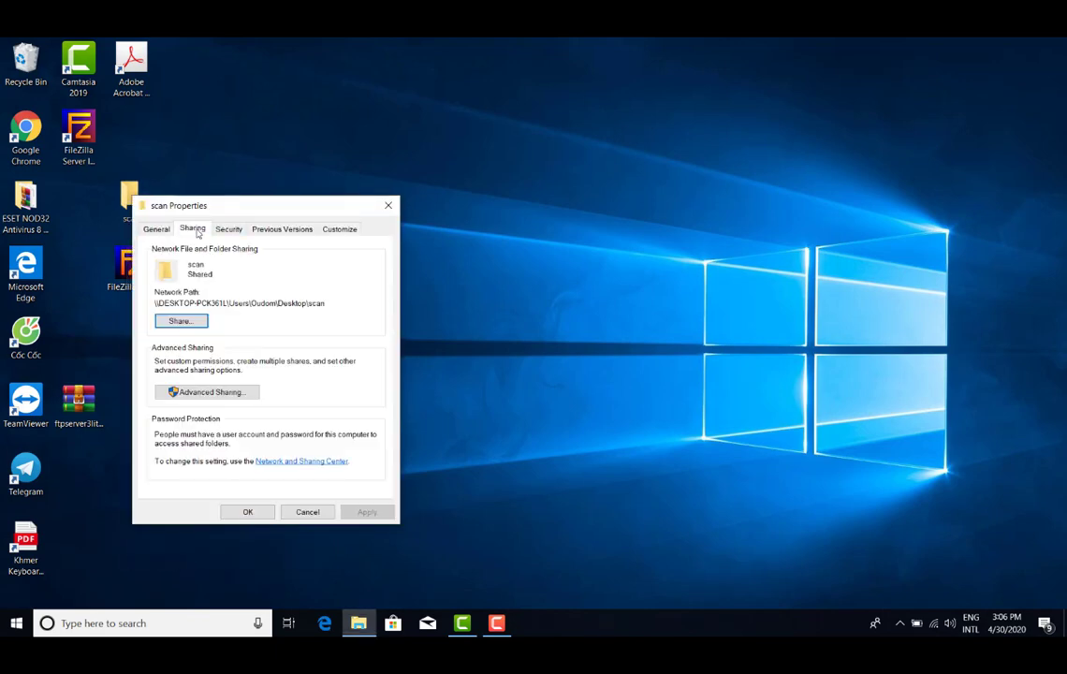
{"action": "left_click", "coordinate": [191, 322]}
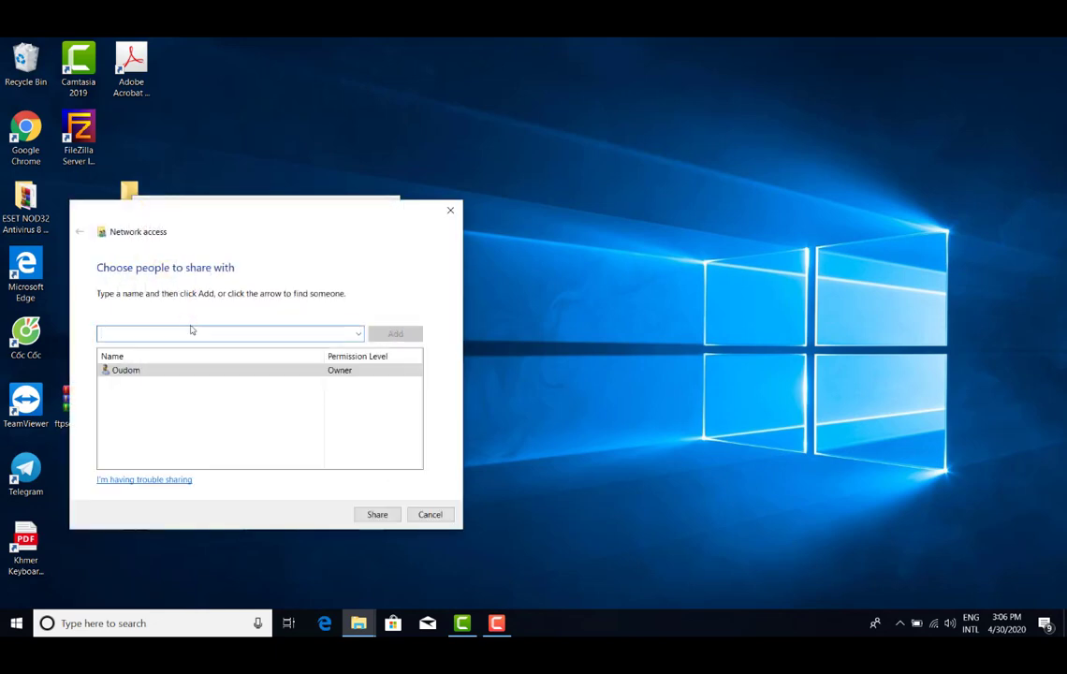
{"action": "left_click", "coordinate": [357, 334]}
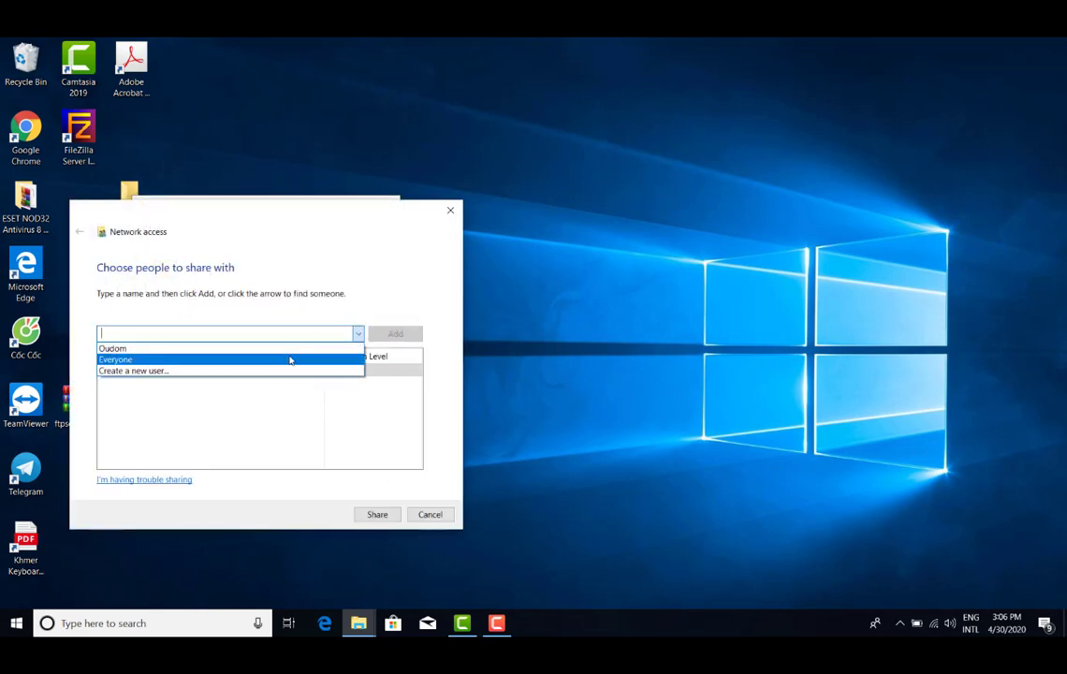
{"action": "left_click", "coordinate": [290, 360]}
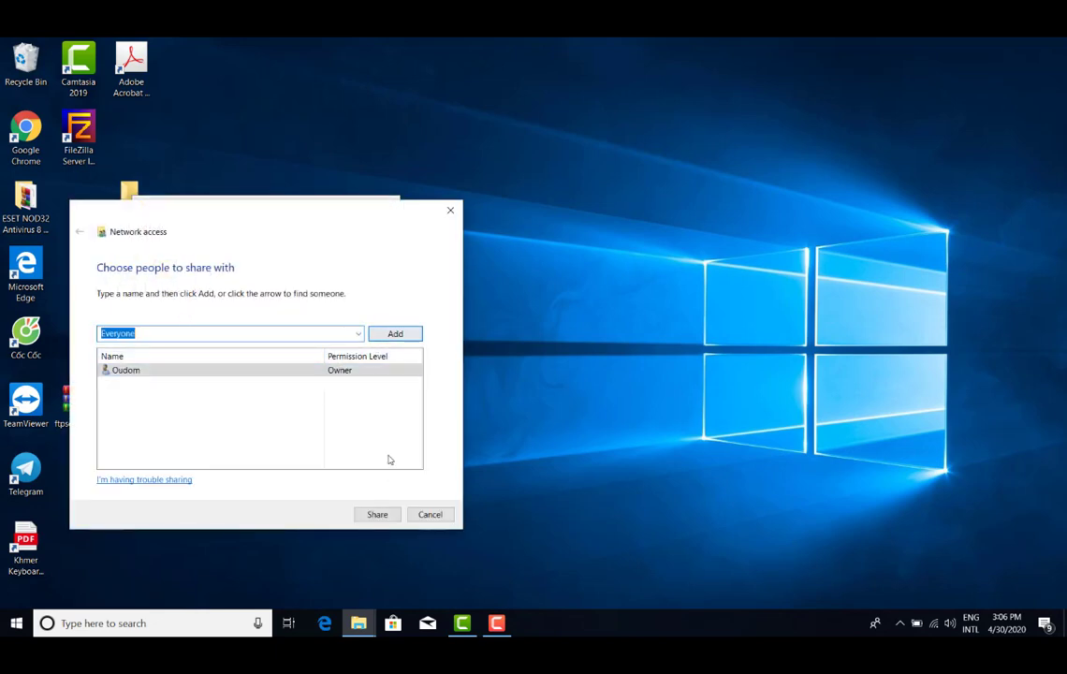
{"action": "left_click", "coordinate": [395, 334]}
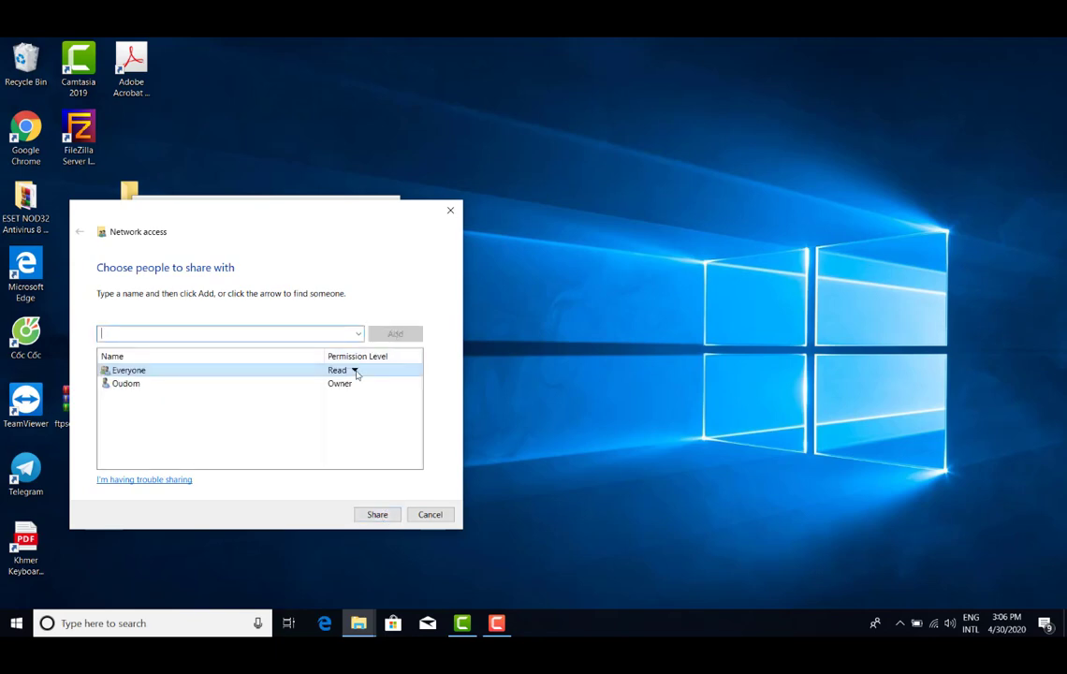
Give Everyone Read/Write permission, share the scan folder, and highlight its network path in the folder properties
{"action": "left_click", "coordinate": [353, 369]}
{"action": "left_click", "coordinate": [384, 384]}
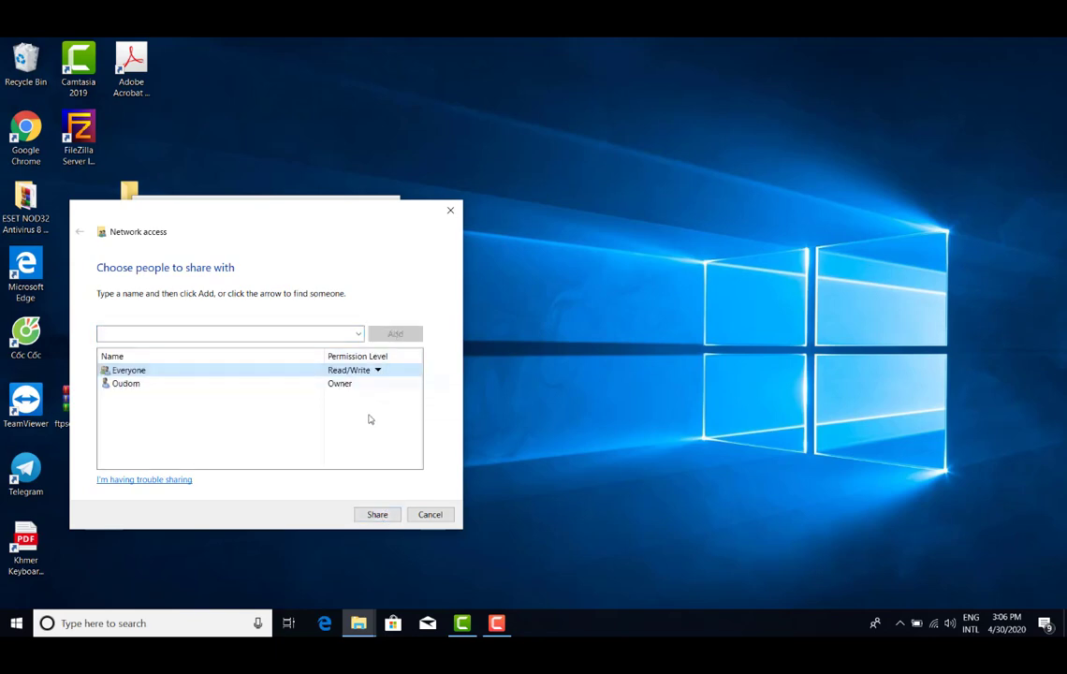
{"action": "left_click", "coordinate": [374, 515]}
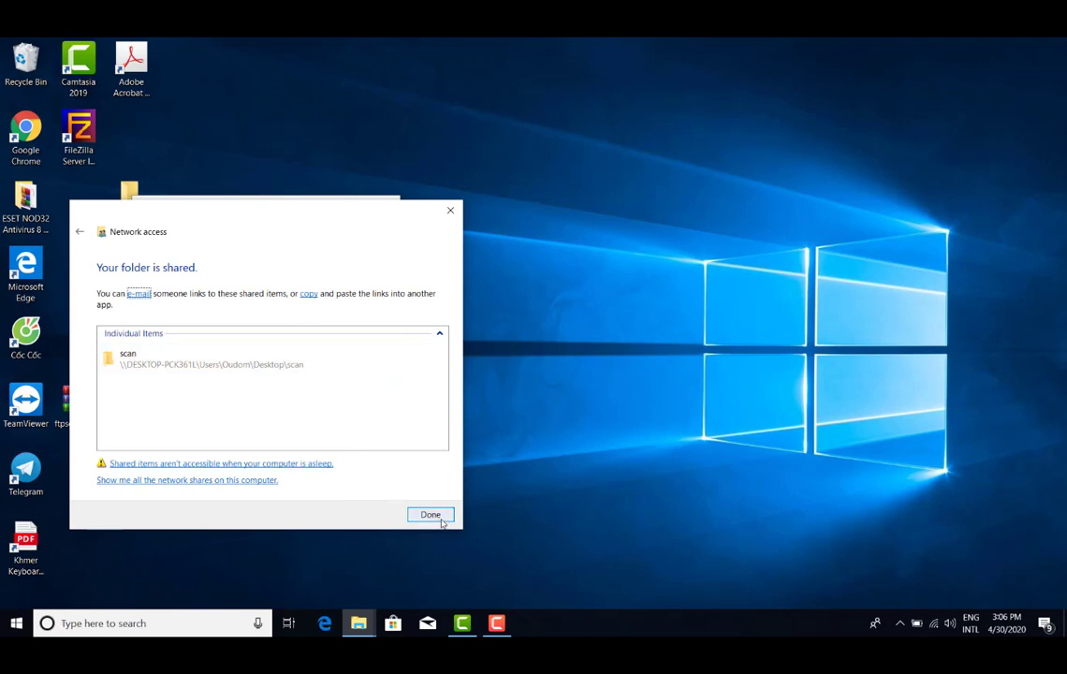
{"action": "left_click", "coordinate": [431, 515]}
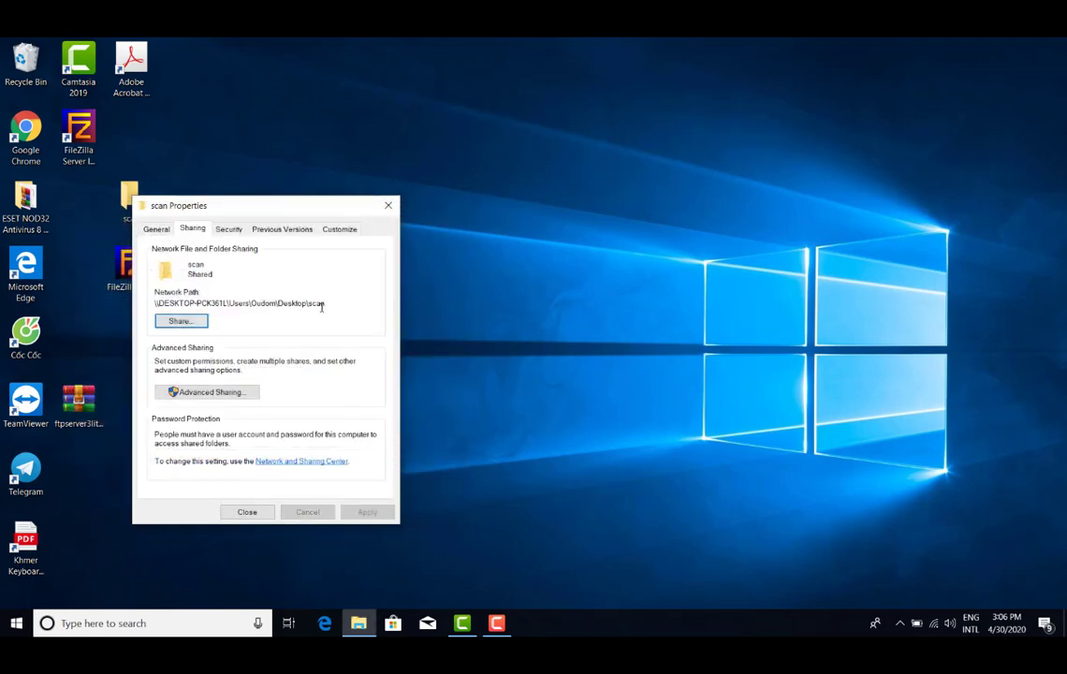
{"action": "left_click_drag", "start_coordinate": [328, 303], "coordinate": [153, 304]}
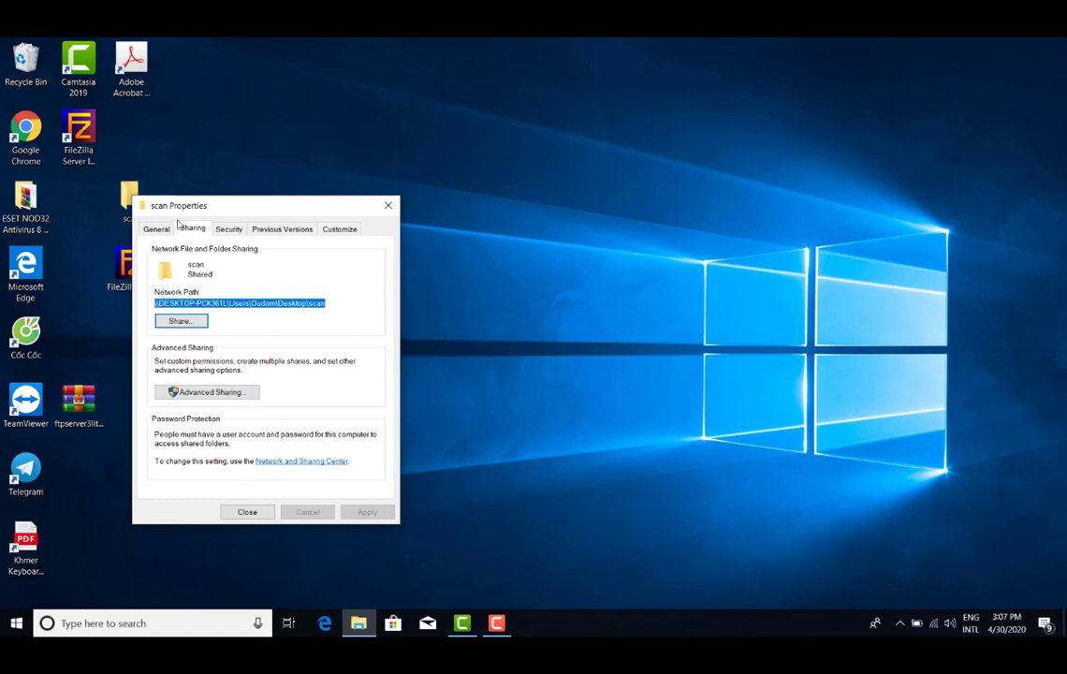
{"action": "left_click_drag", "start_coordinate": [209, 209], "coordinate": [373, 202]}
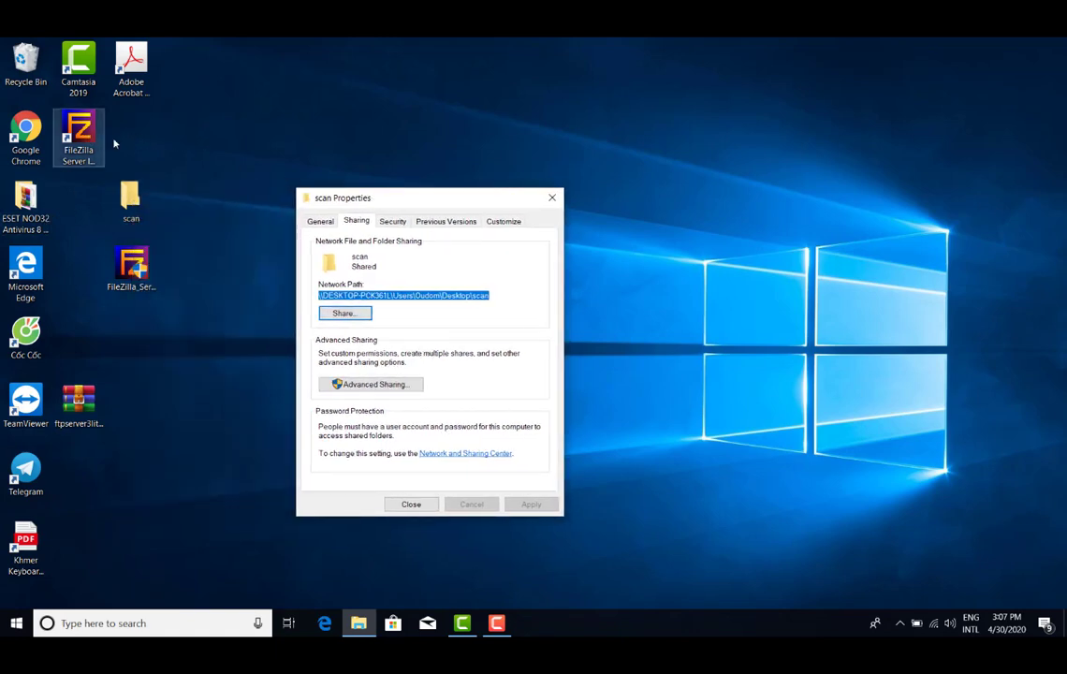
In Windows Defender Firewall with Advanced Security, set the Private Profile's inbound connections to Allow, then close the firewall window
{"action": "key", "text": "super"}
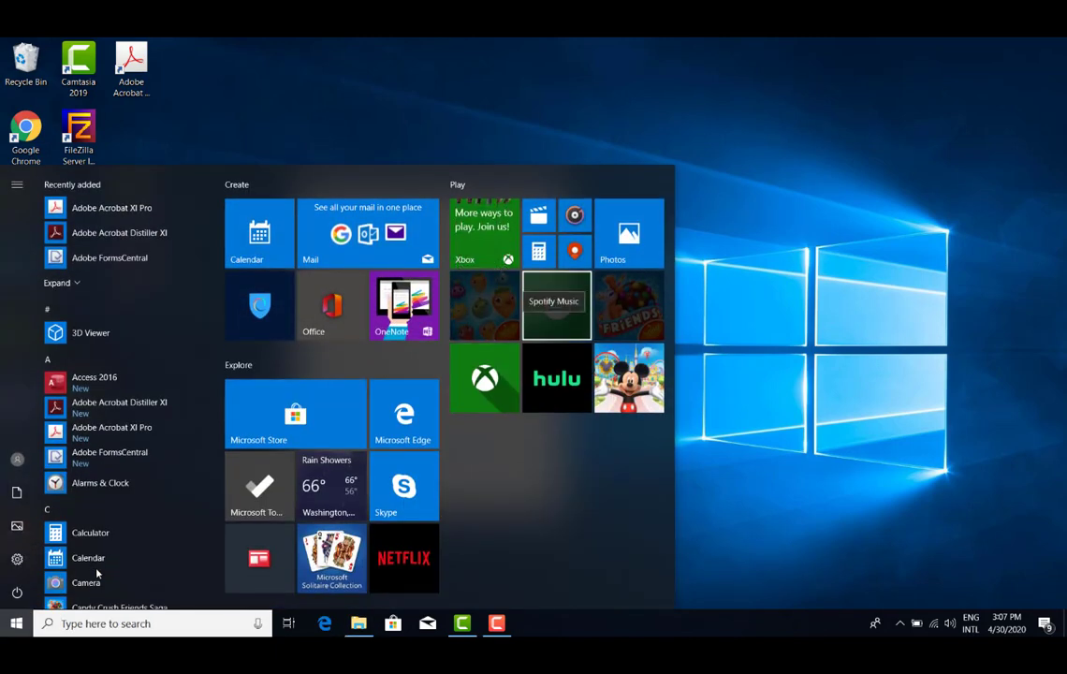
{"action": "type", "text": "fi"}
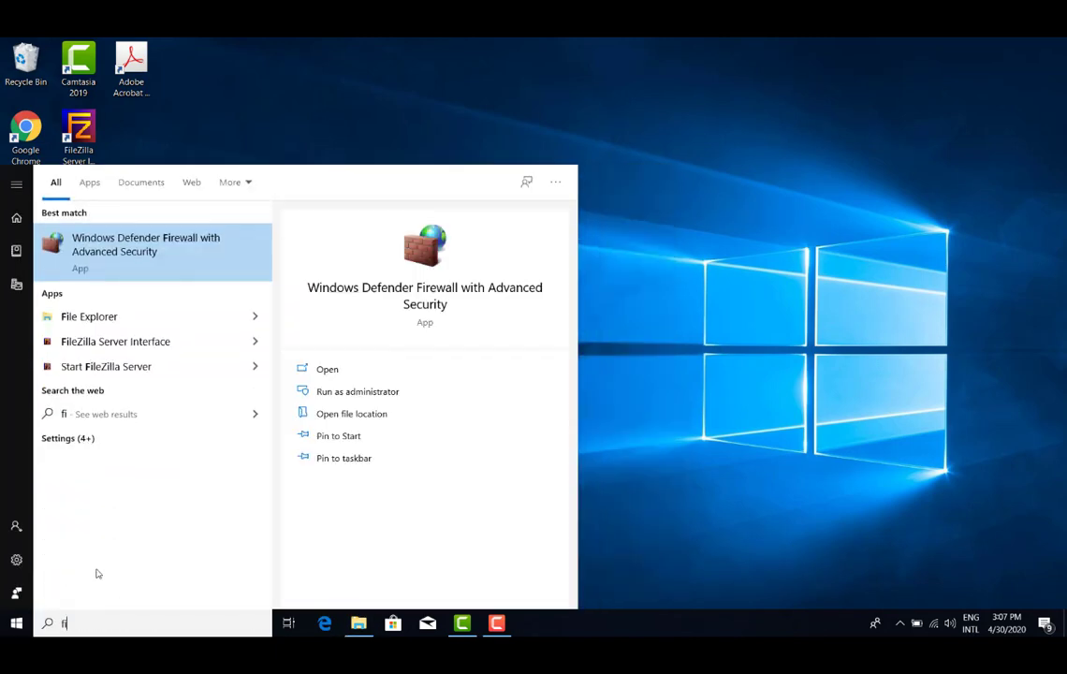
{"action": "left_click", "coordinate": [117, 255]}
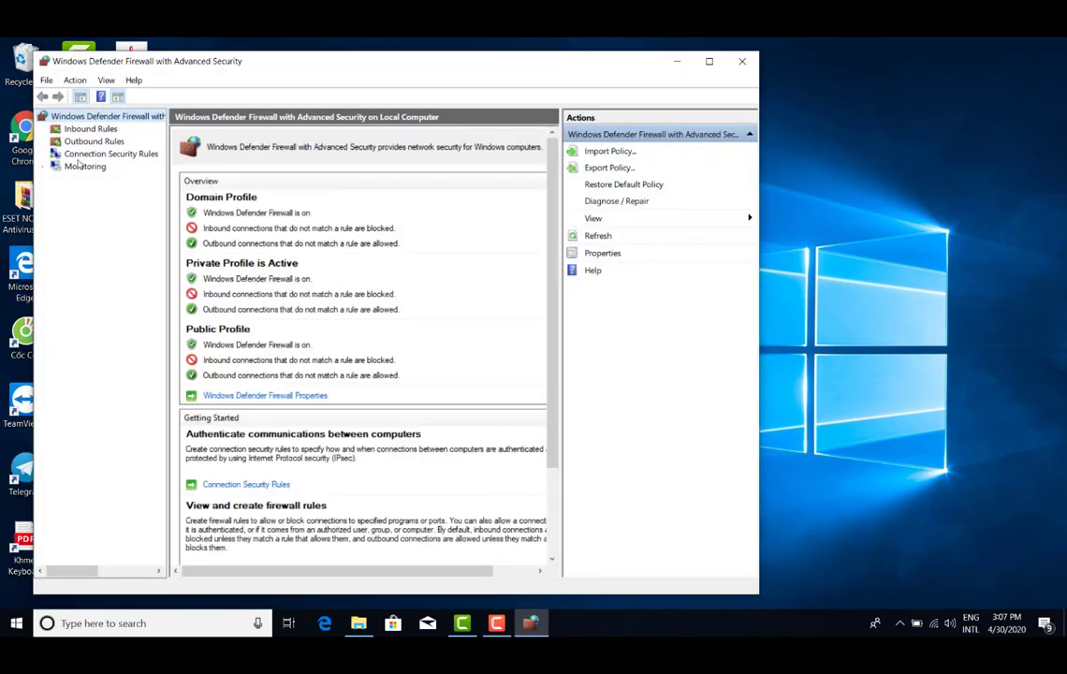
{"action": "left_click", "coordinate": [295, 397]}
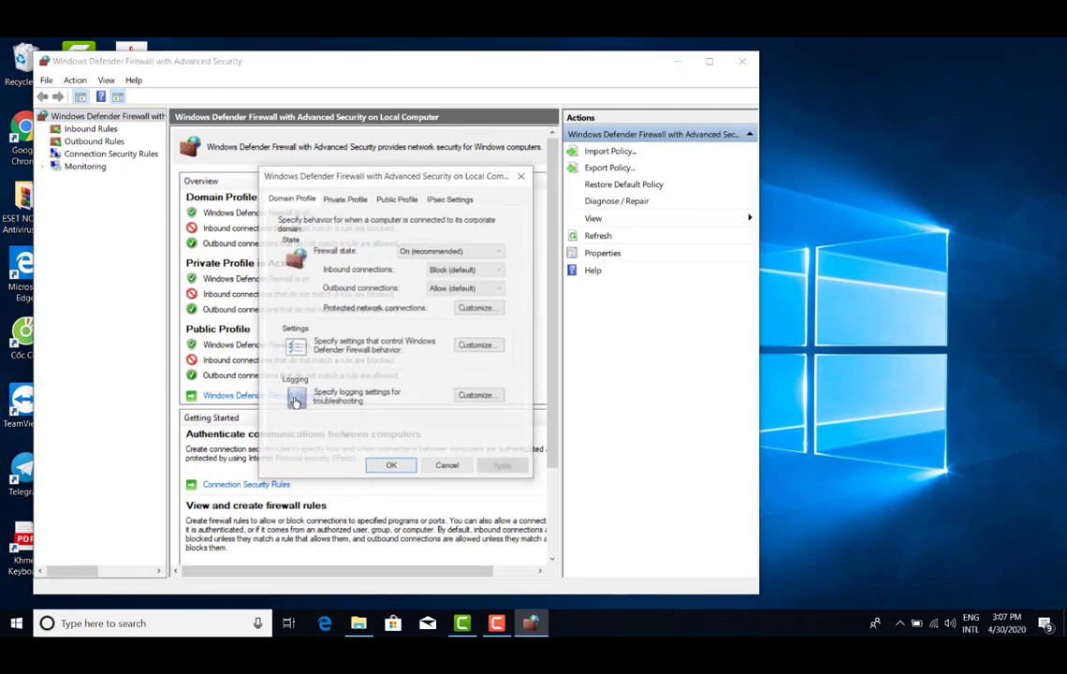
{"action": "left_click", "coordinate": [353, 200]}
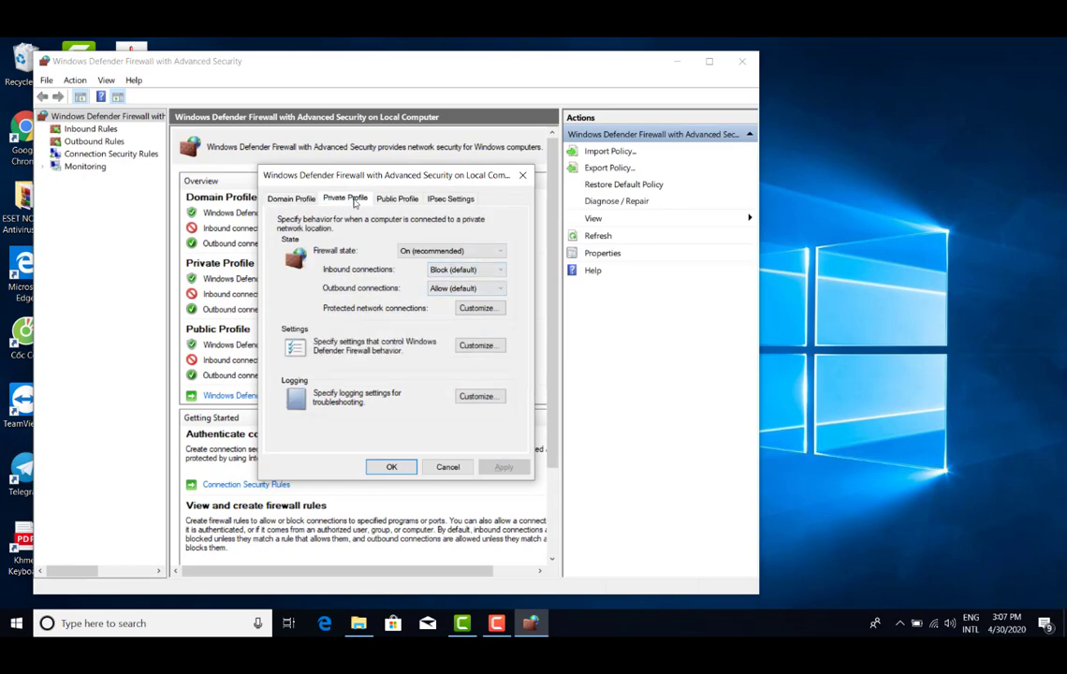
{"action": "left_click", "coordinate": [468, 271]}
{"action": "left_click", "coordinate": [455, 300]}
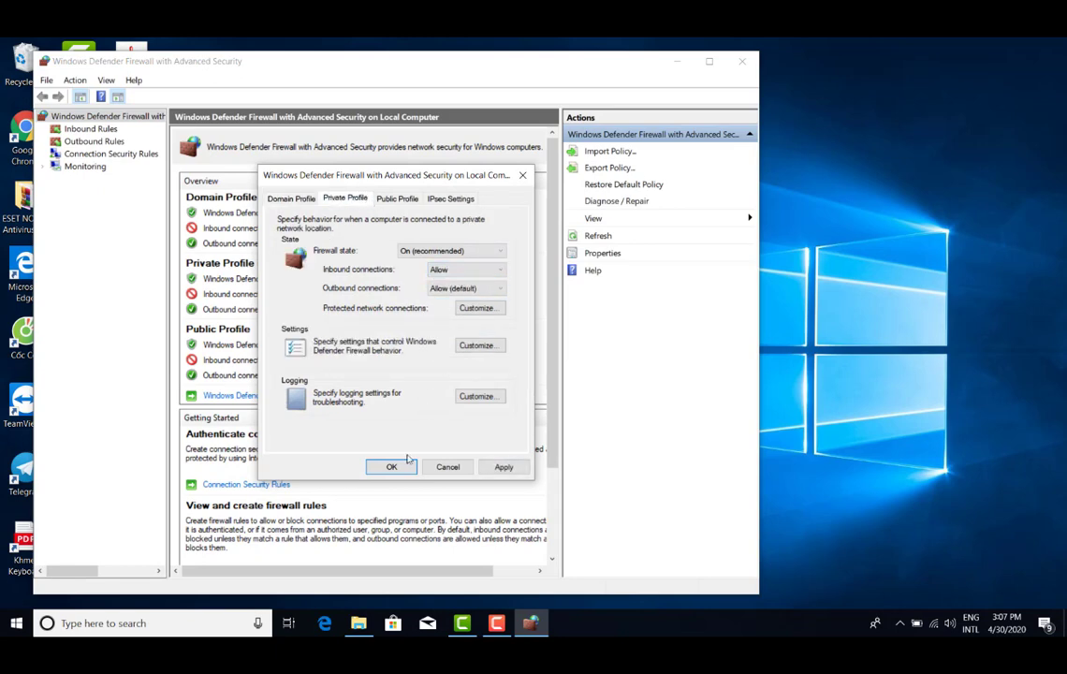
{"action": "left_click", "coordinate": [393, 467]}
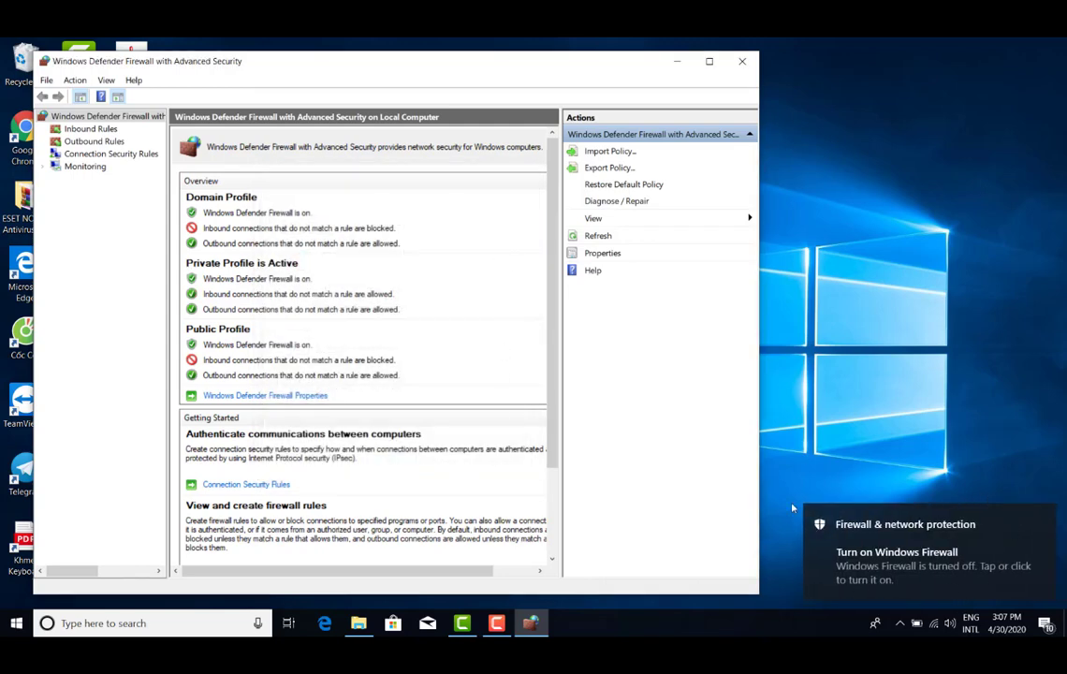
{"action": "left_click", "coordinate": [742, 64]}
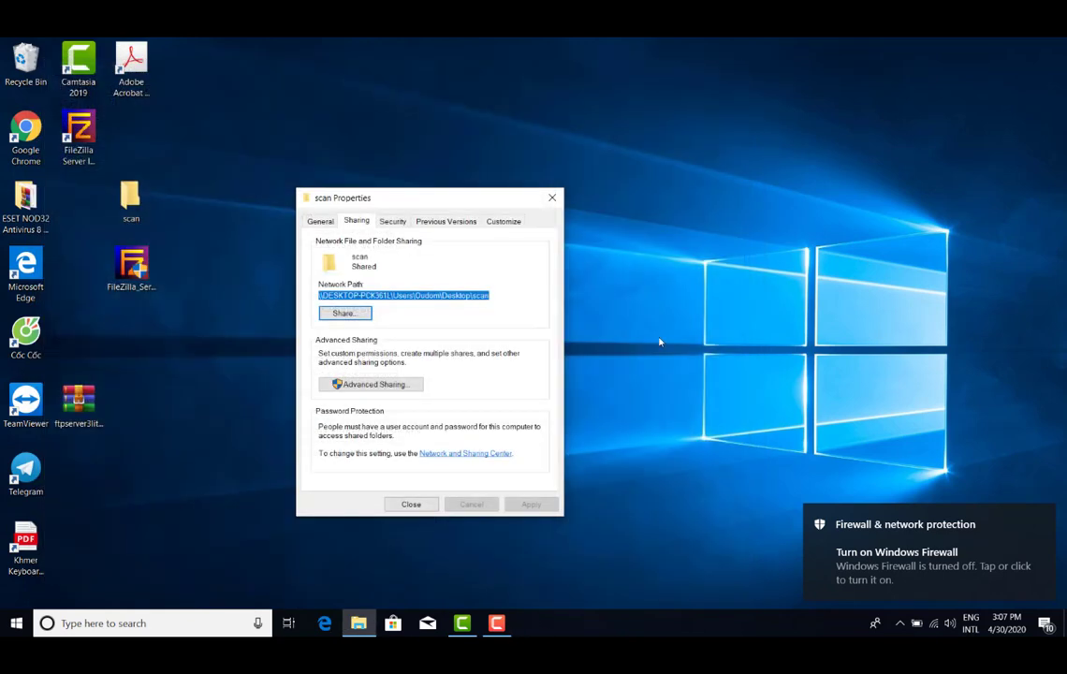
Turn off password protected sharing for All Networks in the Windows advanced sharing settings and save the changes
{"action": "right_click", "coordinate": [934, 630]}
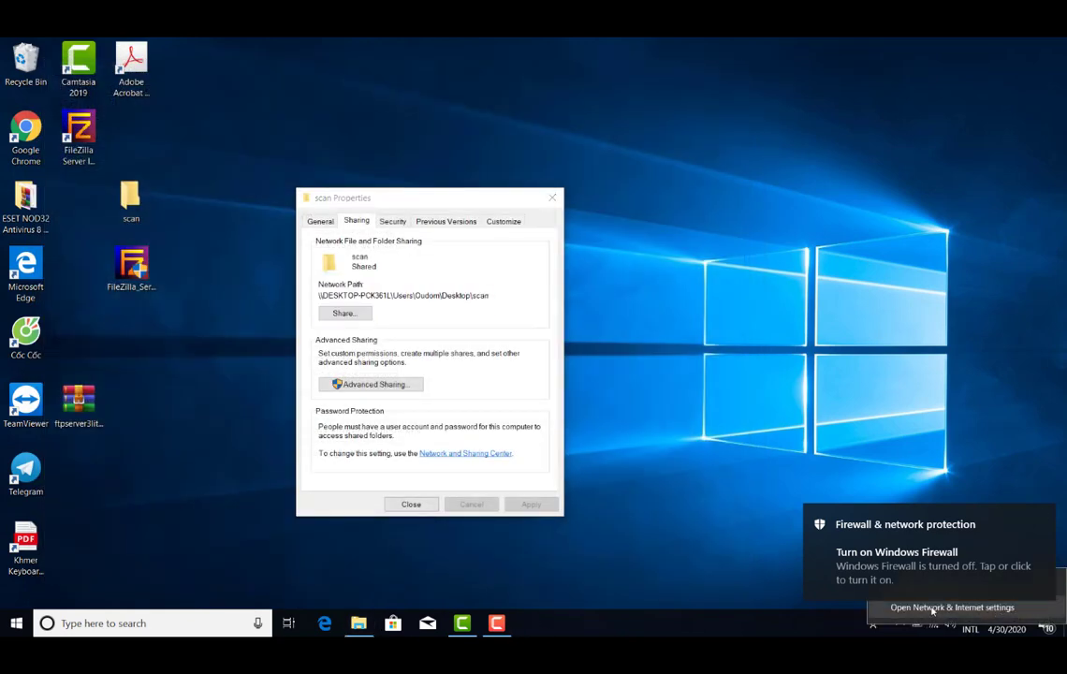
{"action": "left_click", "coordinate": [933, 609]}
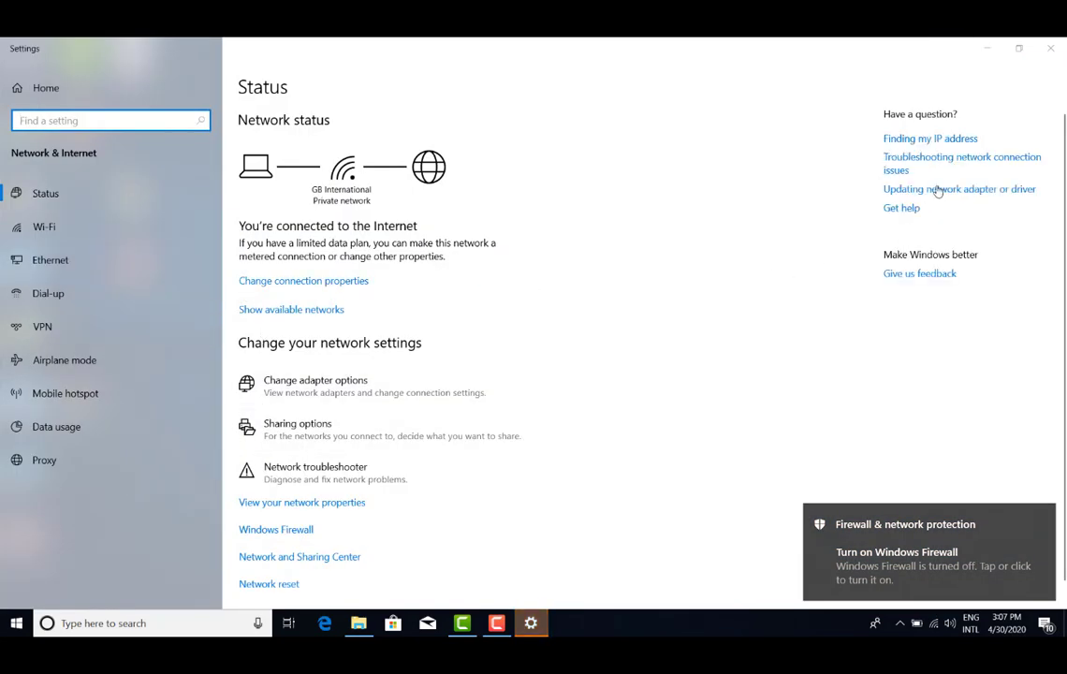
{"action": "left_click", "coordinate": [47, 260]}
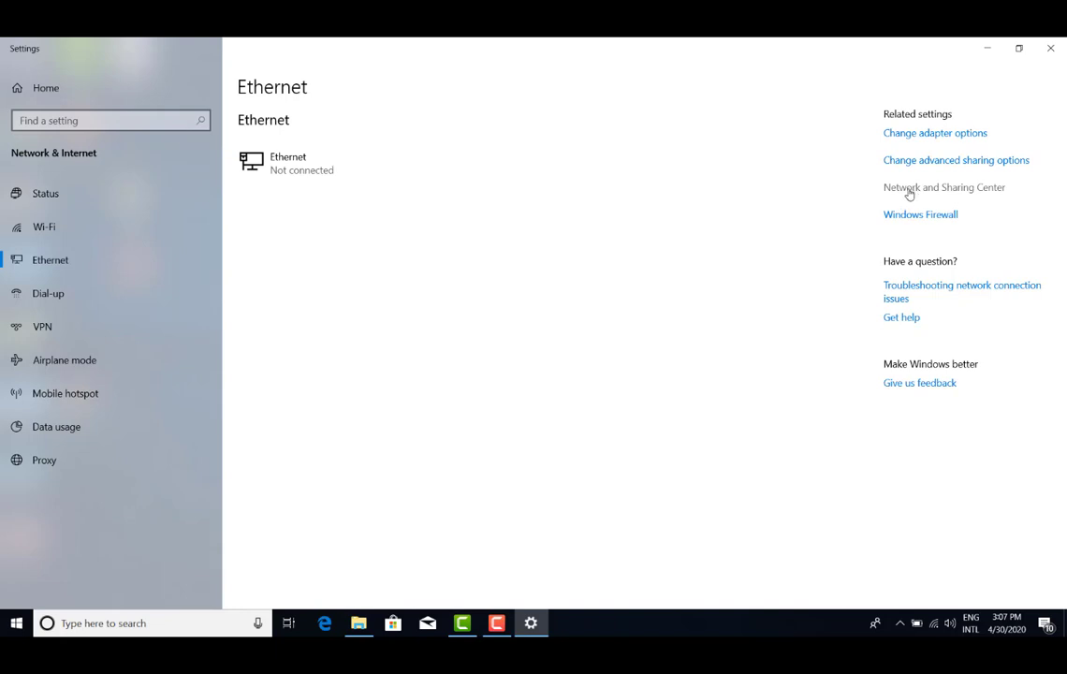
{"action": "left_click", "coordinate": [908, 193]}
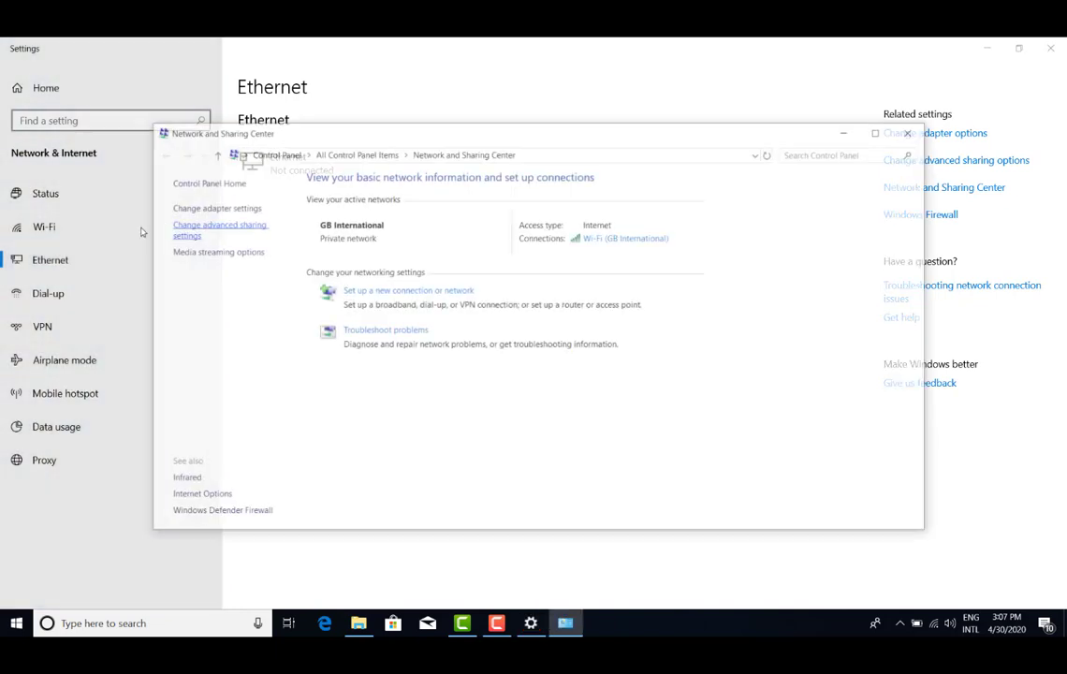
{"action": "left_click", "coordinate": [217, 230]}
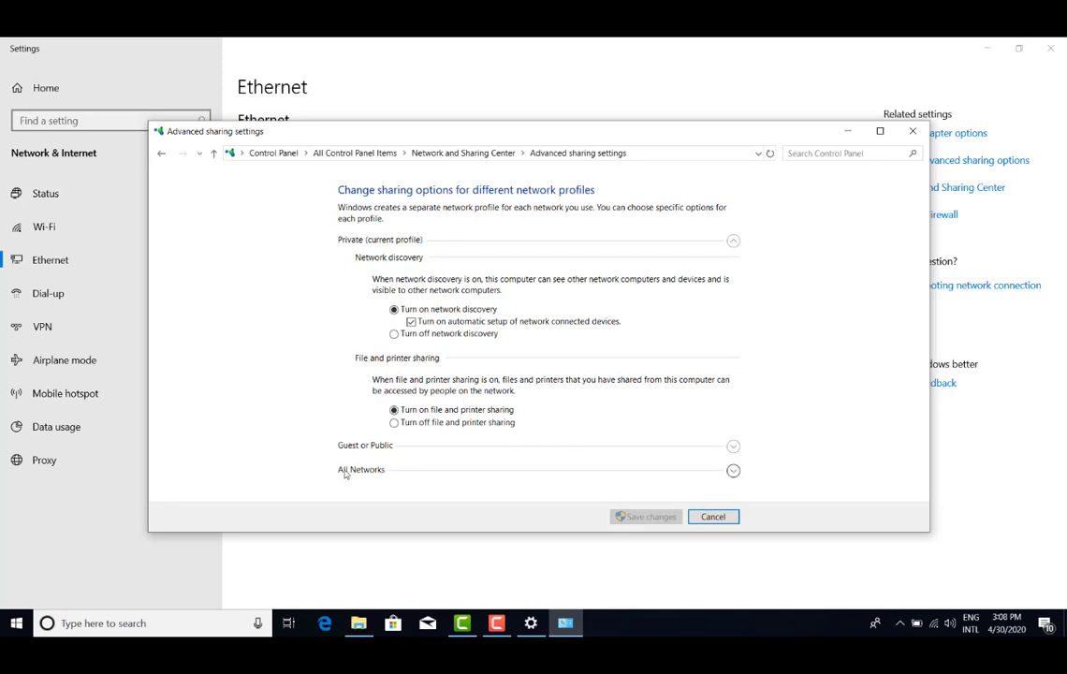
{"action": "left_click", "coordinate": [733, 470]}
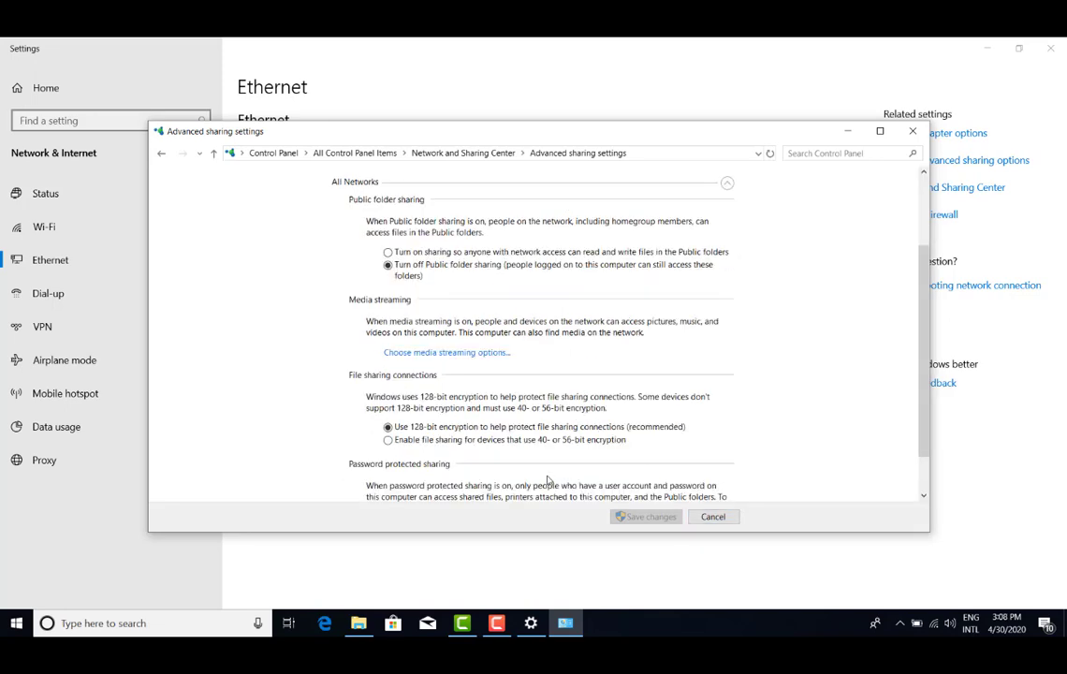
{"action": "scroll", "coordinate": [547, 480], "scroll_direction": "down", "scroll_amount": 1}
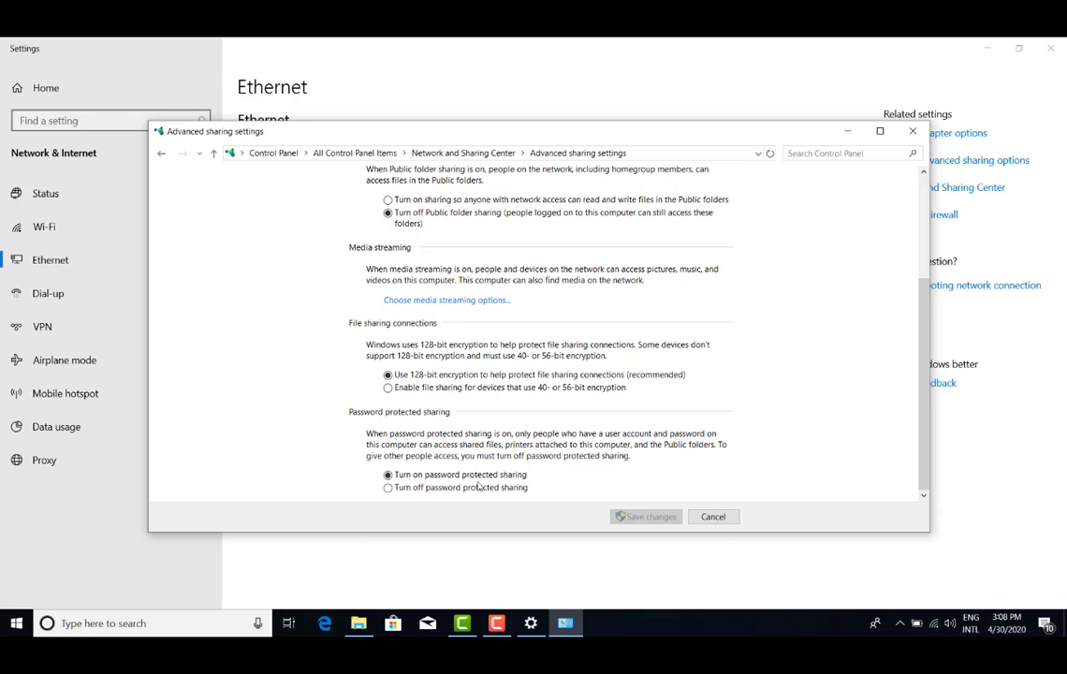
{"action": "left_click", "coordinate": [388, 490]}
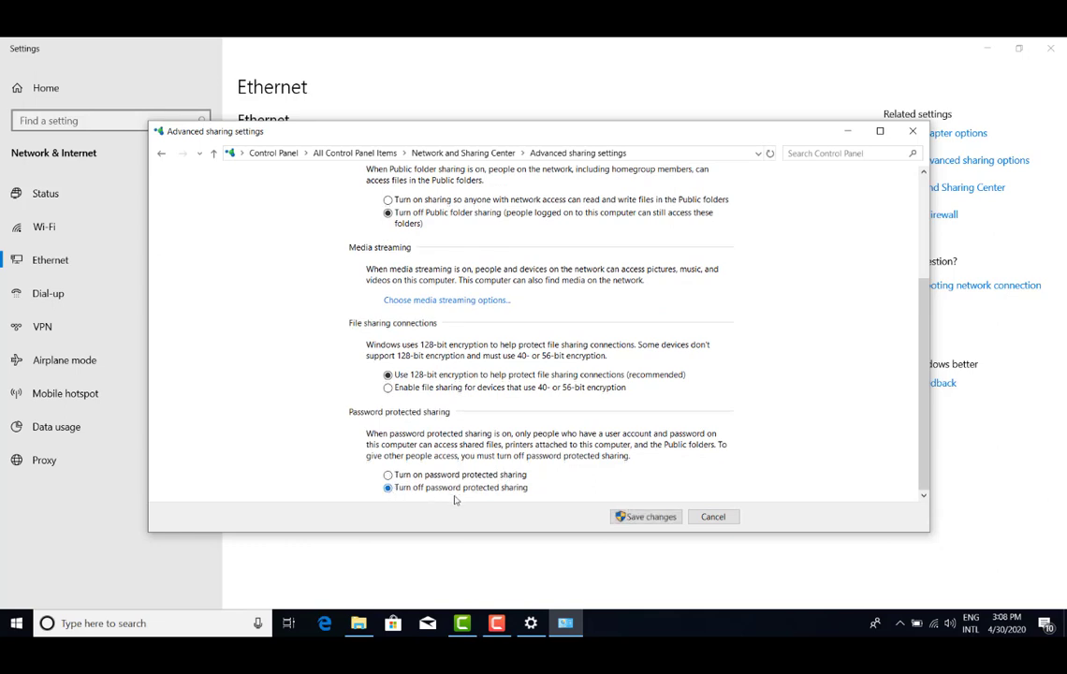
{"action": "left_click", "coordinate": [645, 520]}
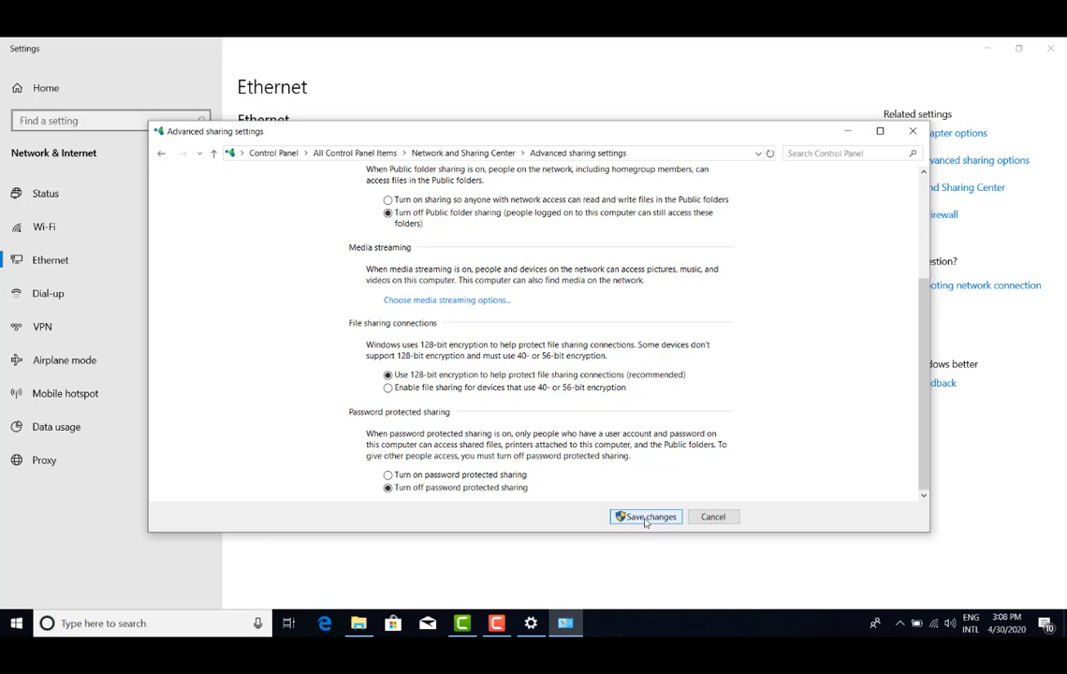
Close the advanced sharing and Settings windows, switch to FileZilla Server and connect to localhost on port 14147
{"action": "left_click", "coordinate": [913, 131]}
{"action": "left_click", "coordinate": [1051, 48]}
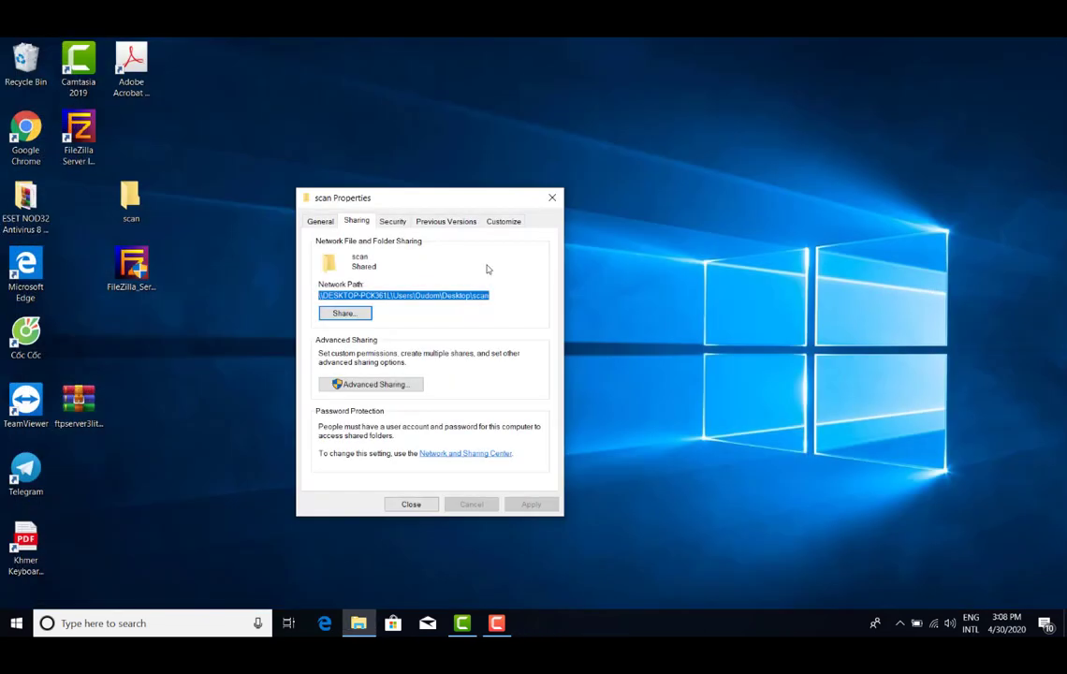
{"action": "double_click", "coordinate": [85, 136]}
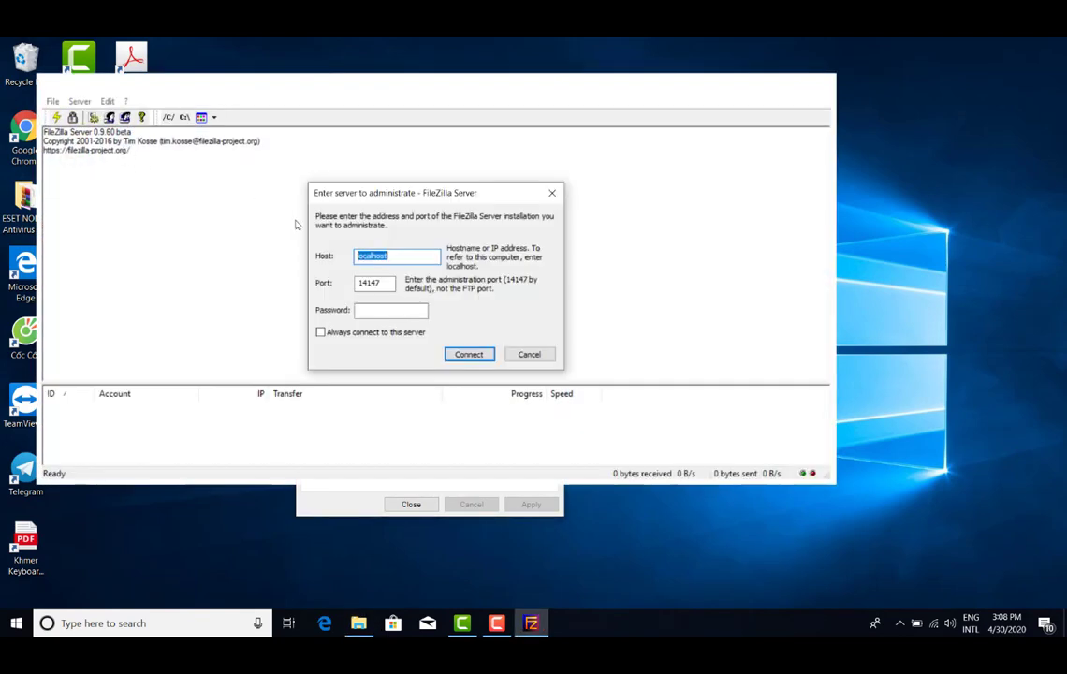
{"action": "left_click", "coordinate": [476, 357]}
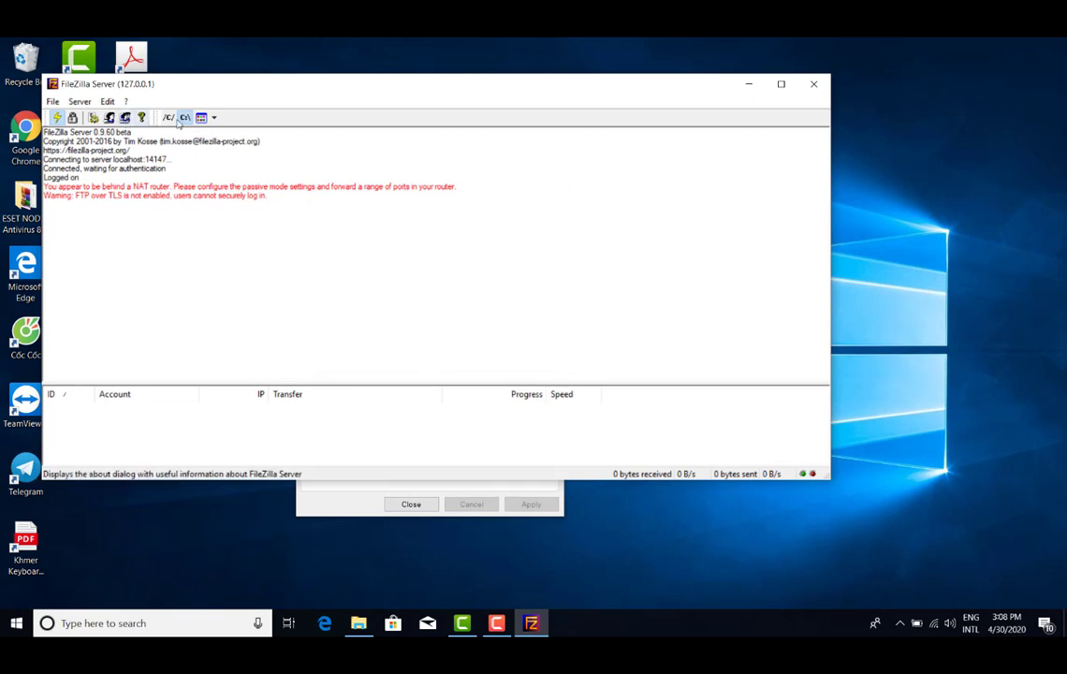
Open FileZilla Server's user accounts and remove the existing scan account
{"action": "left_click", "coordinate": [108, 102]}
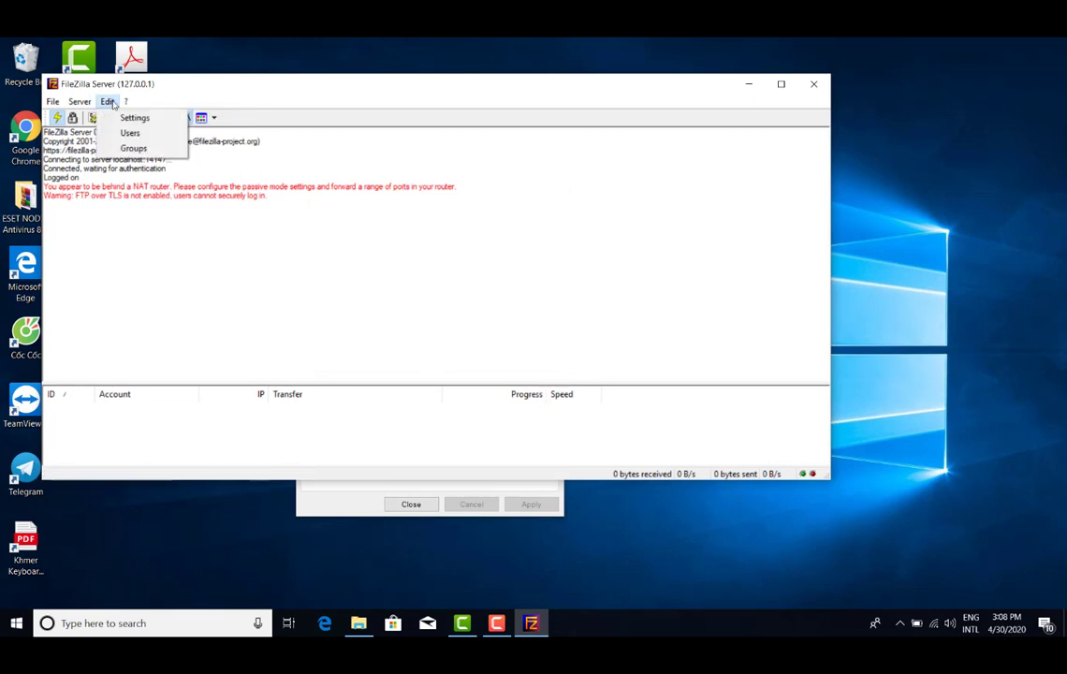
{"action": "left_click", "coordinate": [130, 135]}
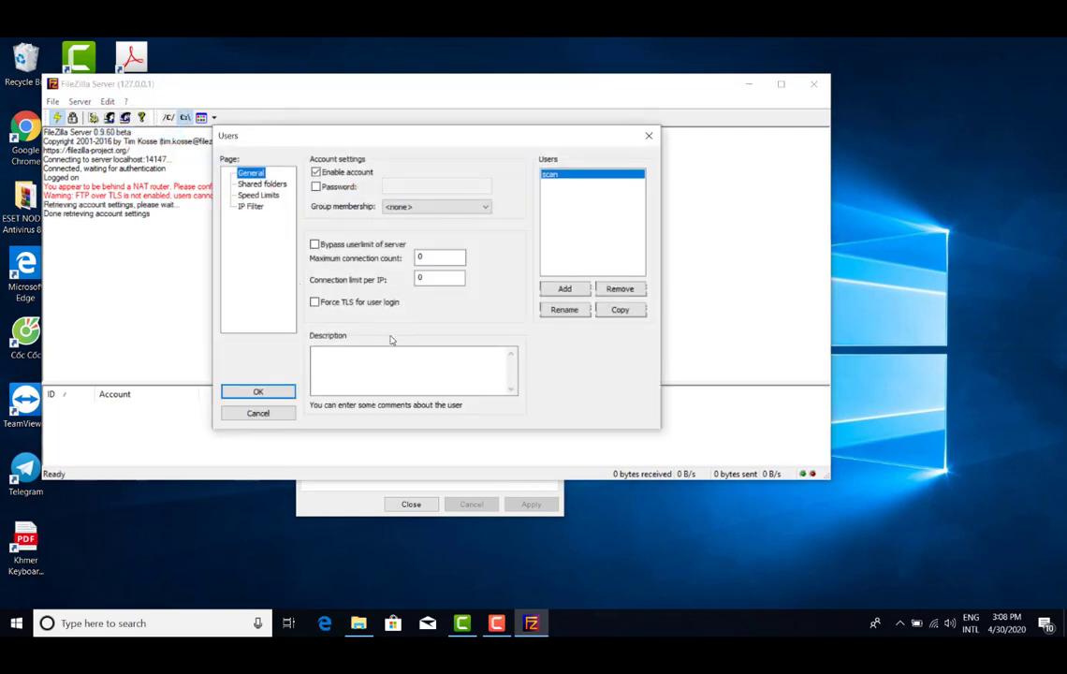
{"action": "left_click", "coordinate": [552, 176]}
{"action": "left_click", "coordinate": [569, 311]}
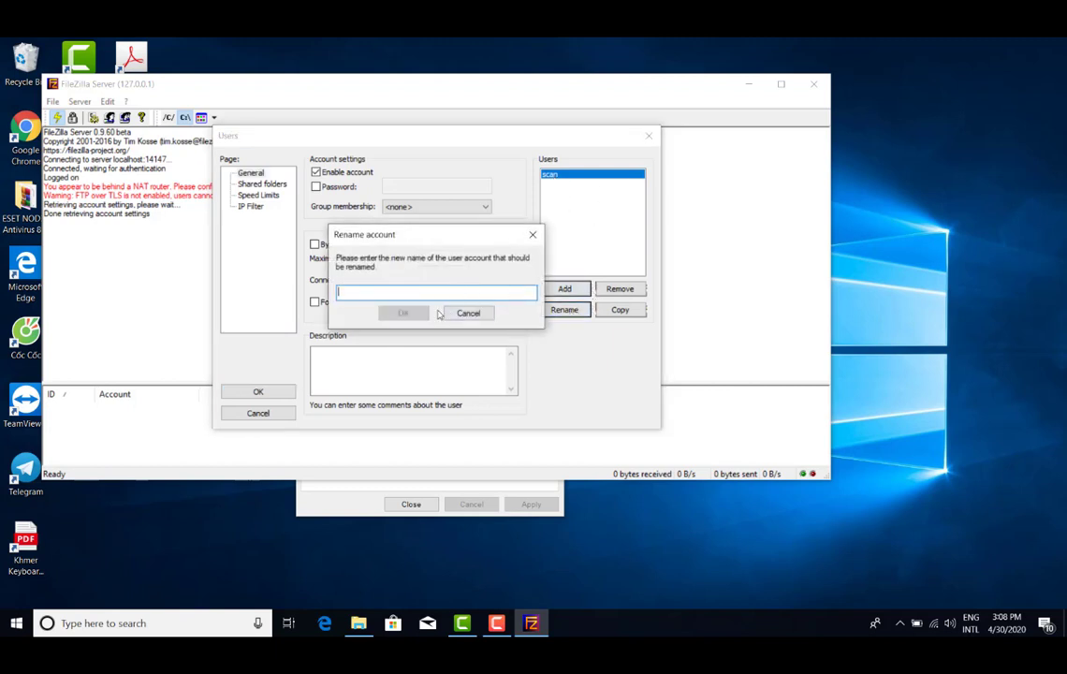
{"action": "left_click", "coordinate": [473, 314]}
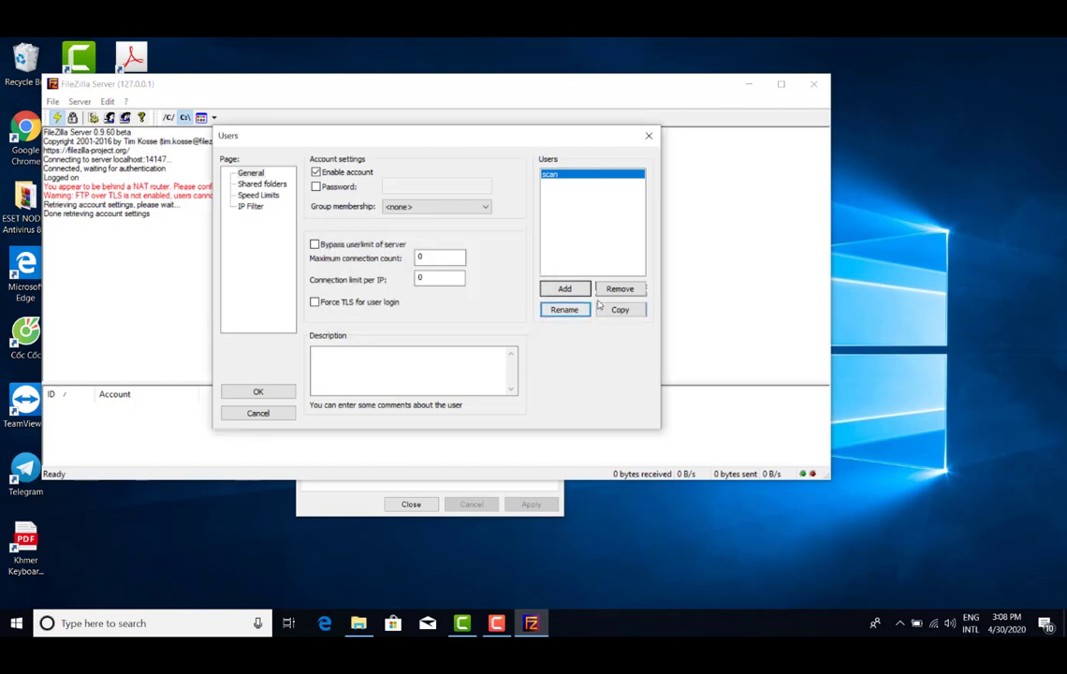
{"action": "left_click", "coordinate": [619, 290]}
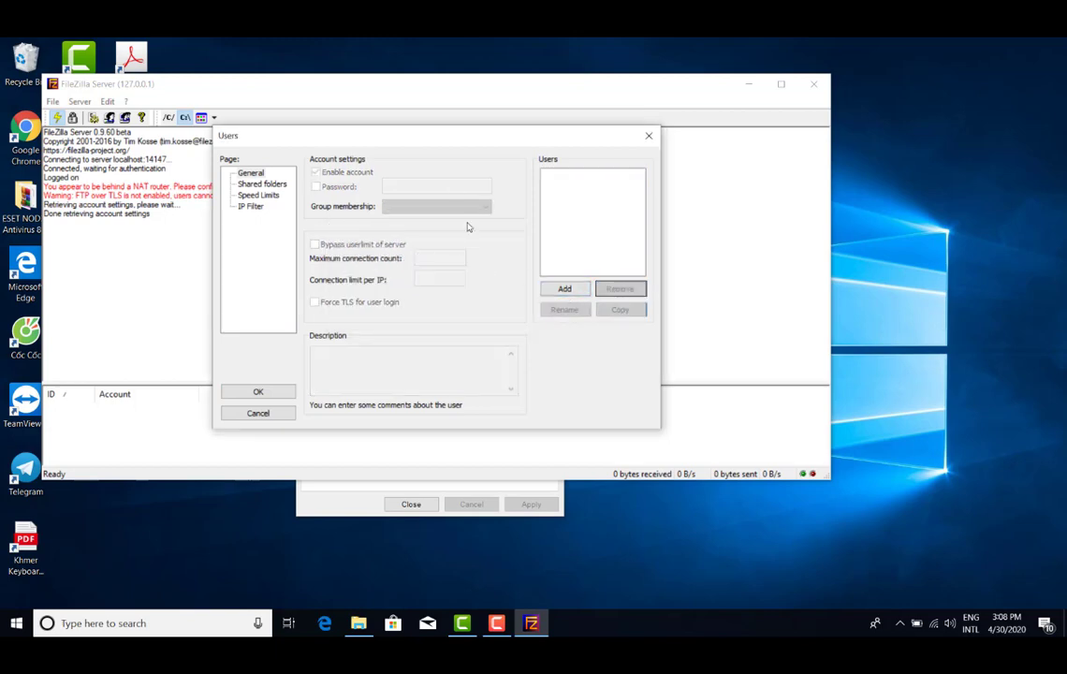
Add a user account named scan without a group membership
{"action": "left_click", "coordinate": [565, 290]}
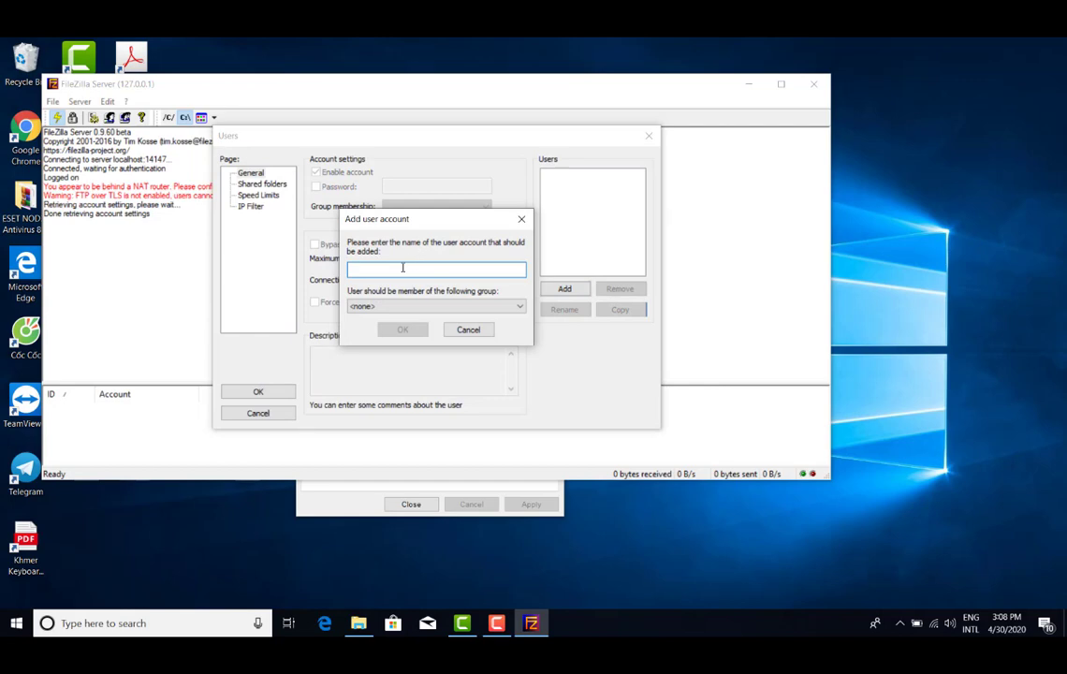
{"action": "type", "text": "scan"}
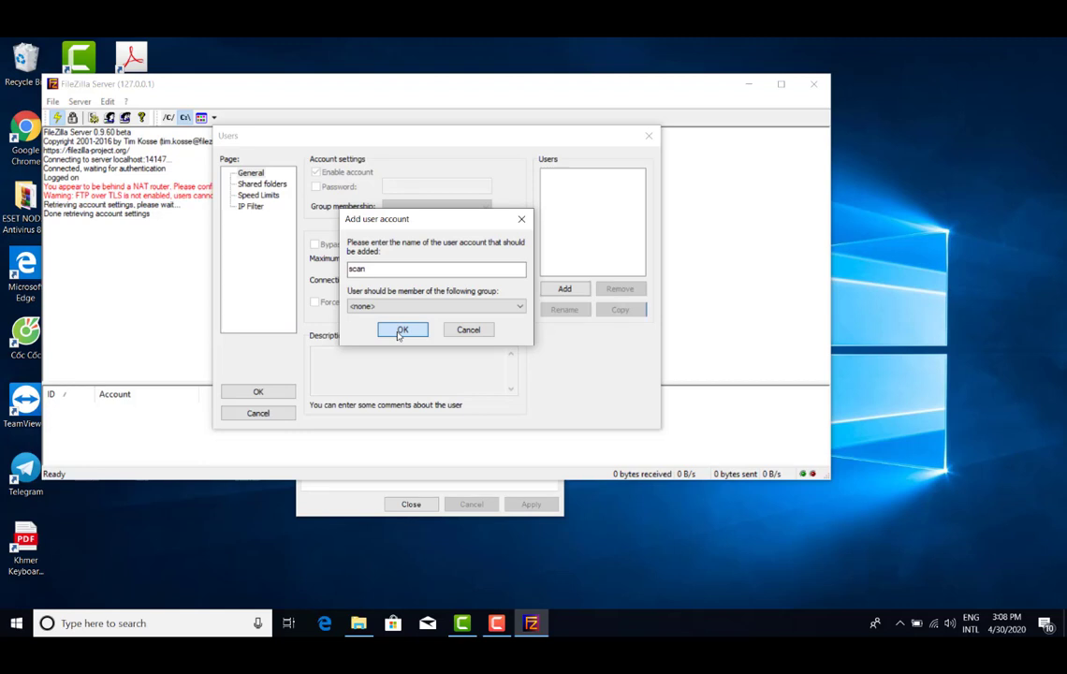
{"action": "left_click", "coordinate": [400, 331]}
Add the desktop's scan folder to the scan user's shared folders
{"action": "left_click", "coordinate": [259, 186]}
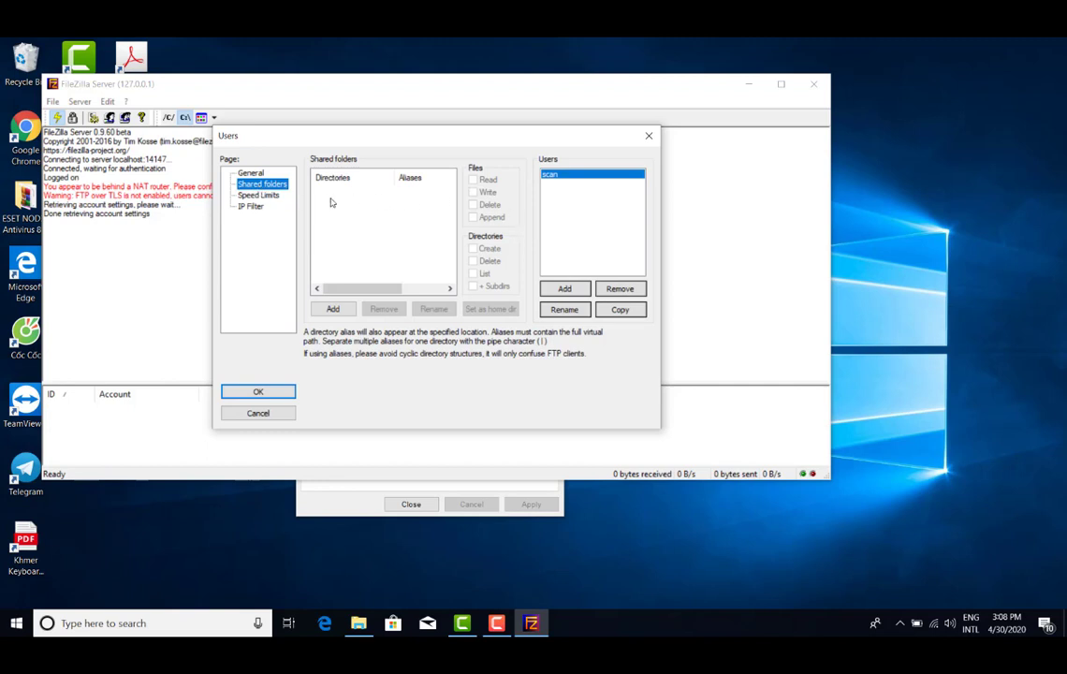
{"action": "left_click", "coordinate": [262, 188]}
{"action": "left_click", "coordinate": [329, 311]}
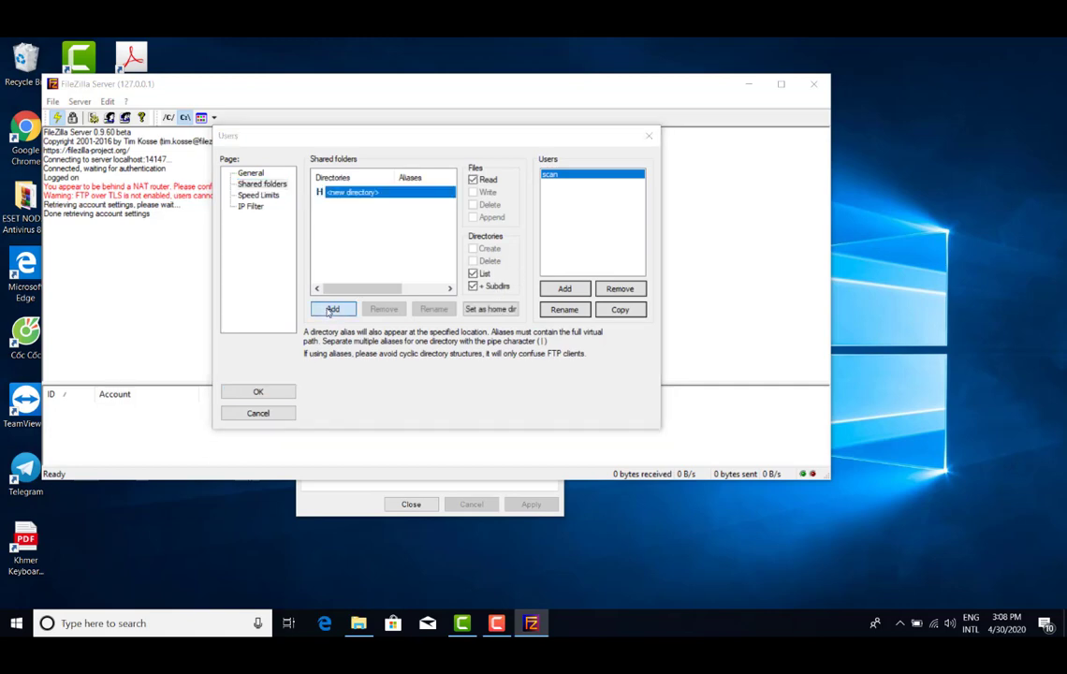
{"action": "scroll", "coordinate": [413, 338], "scroll_direction": "down", "scroll_amount": 2}
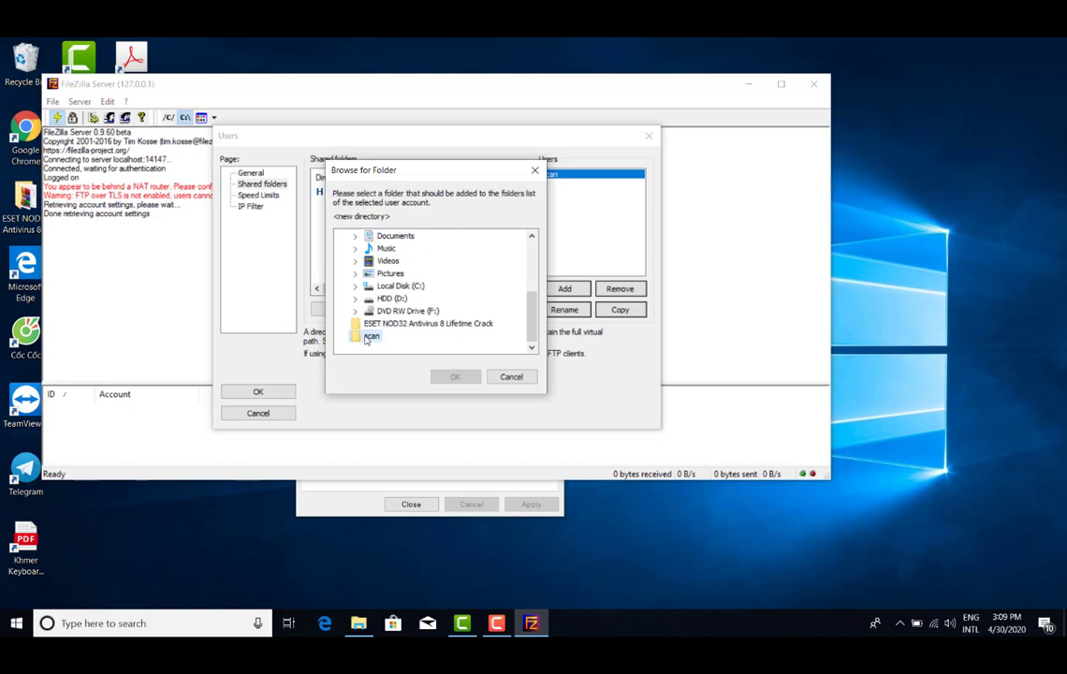
{"action": "left_click", "coordinate": [370, 337]}
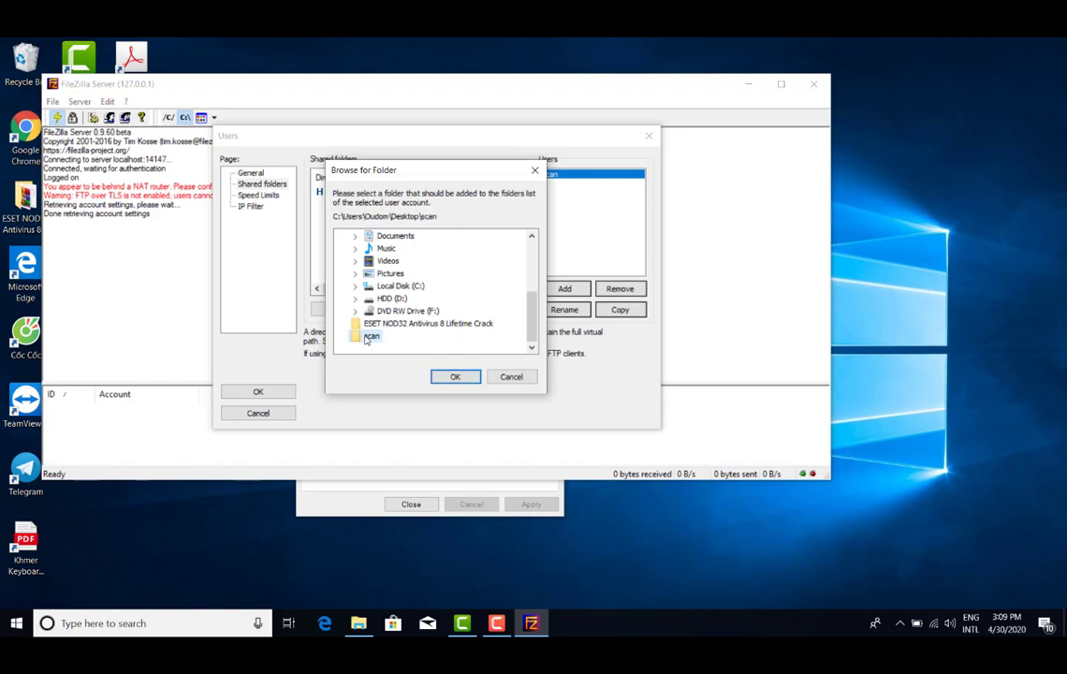
{"action": "left_click", "coordinate": [455, 377]}
Allow the scan user Write, Delete and Append for files and Delete for directories in the shared folder
{"action": "left_click", "coordinate": [472, 192]}
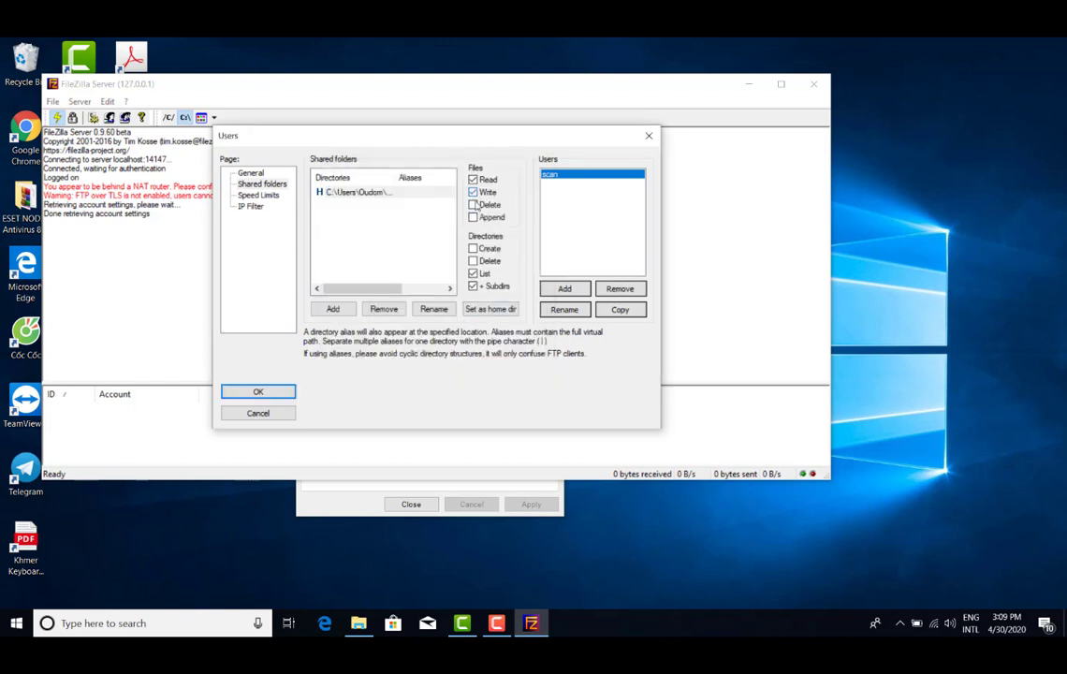
{"action": "left_click", "coordinate": [473, 204]}
{"action": "left_click", "coordinate": [472, 217]}
{"action": "left_click", "coordinate": [473, 260]}
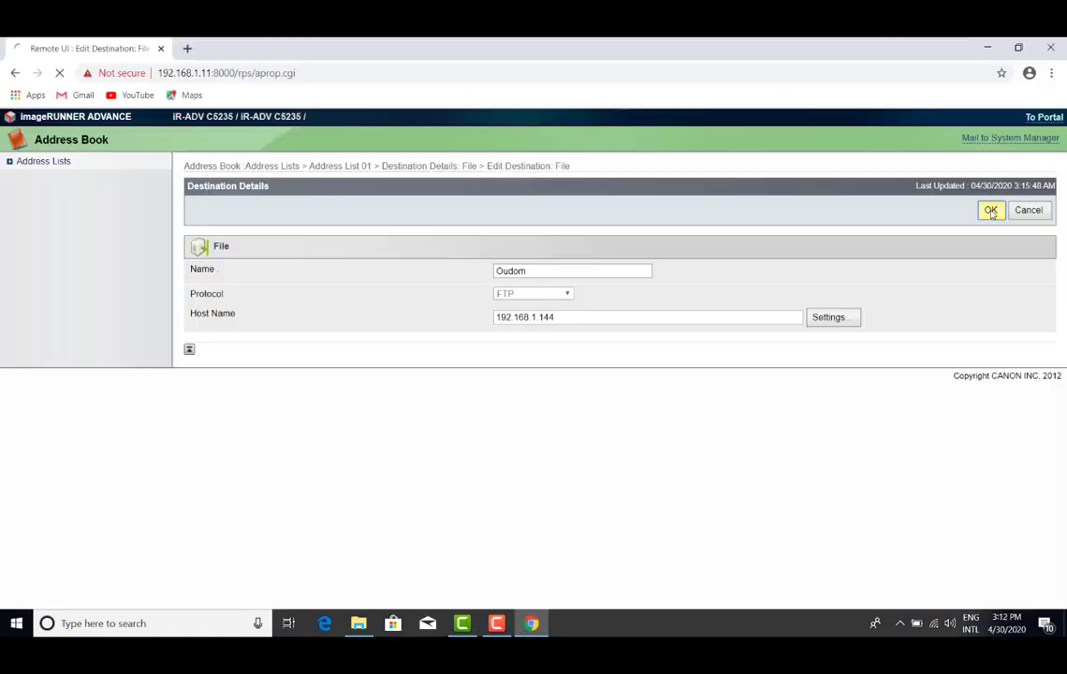
Save the FTP file destination with host 192.168.1.144 in the printer's Address List 01 and bring the scan folder window into view
{"action": "left_click", "coordinate": [986, 208]}
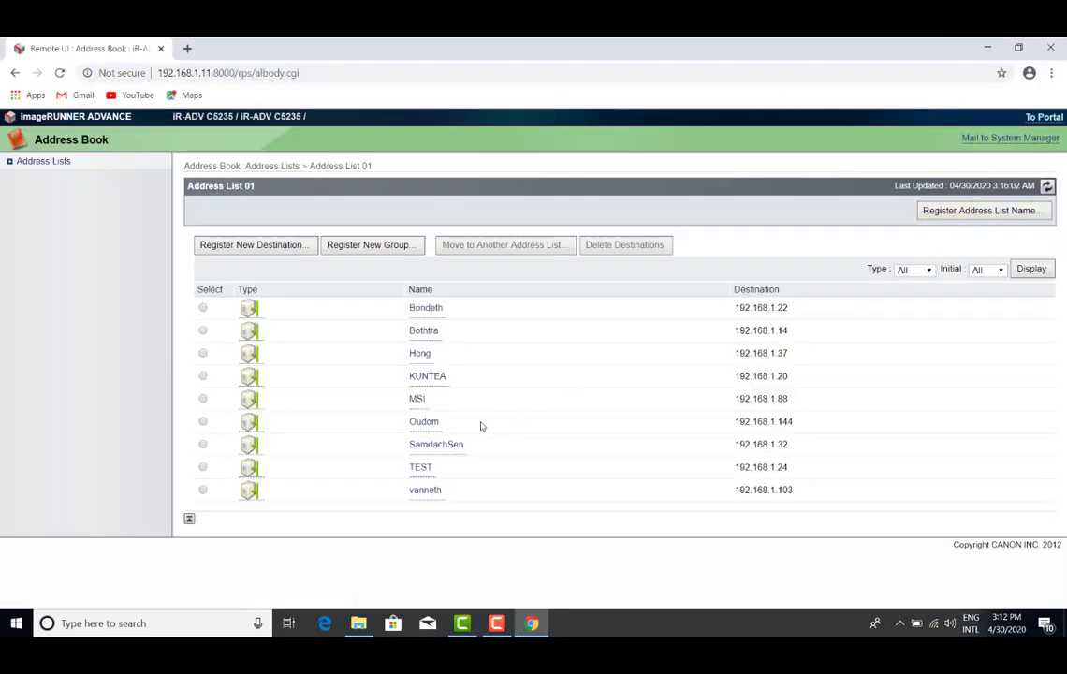
{"action": "left_click", "coordinate": [987, 47]}
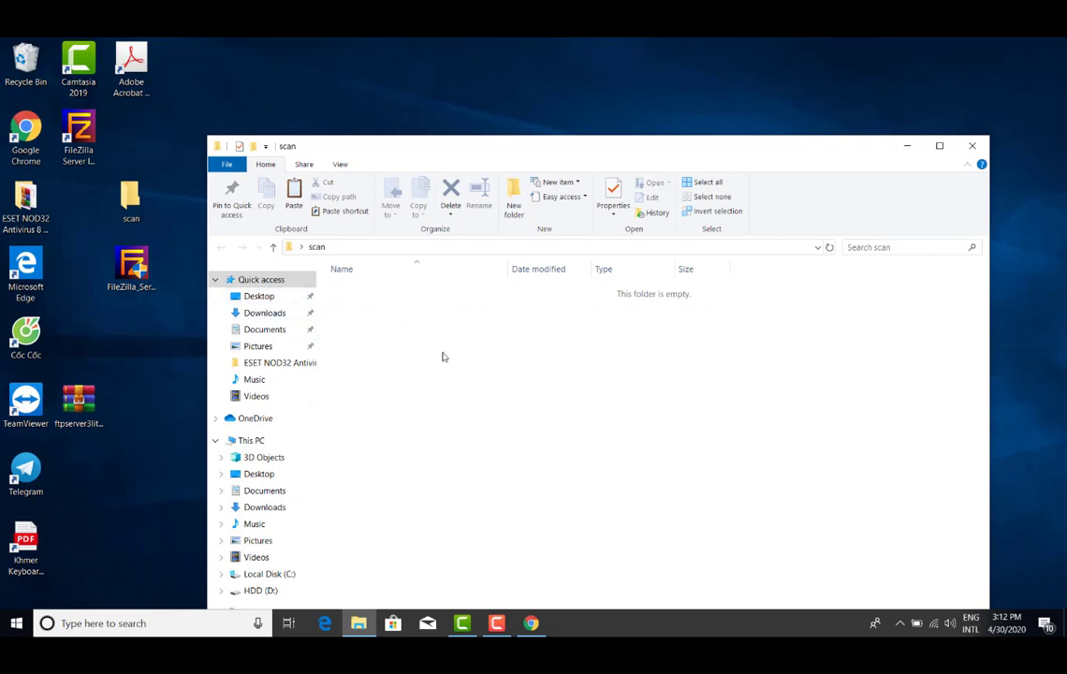
{"action": "left_click_drag", "start_coordinate": [484, 147], "coordinate": [484, 100]}
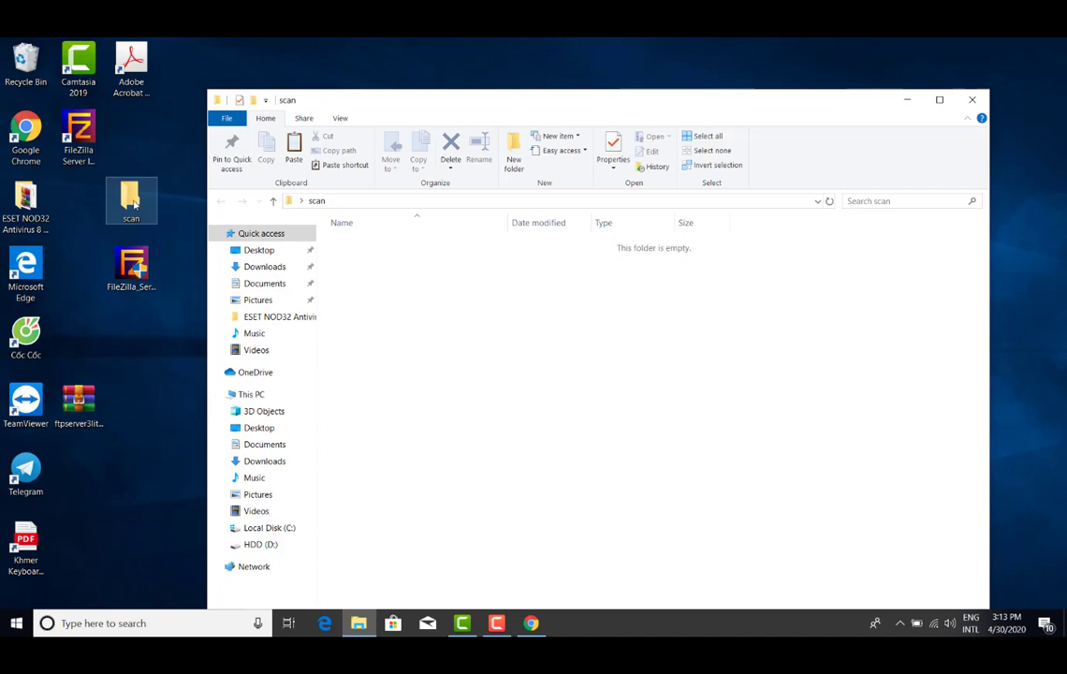
Switch to FileZilla Server again and connect to the local server for administration
{"action": "double_click", "coordinate": [81, 141]}
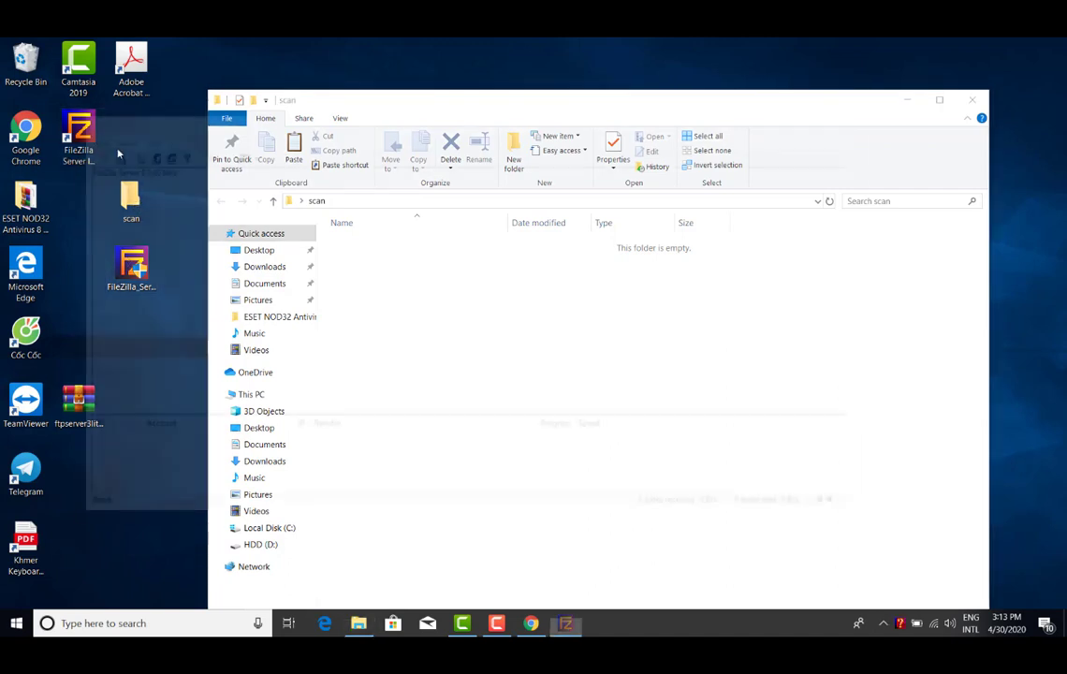
{"action": "left_click", "coordinate": [503, 389]}
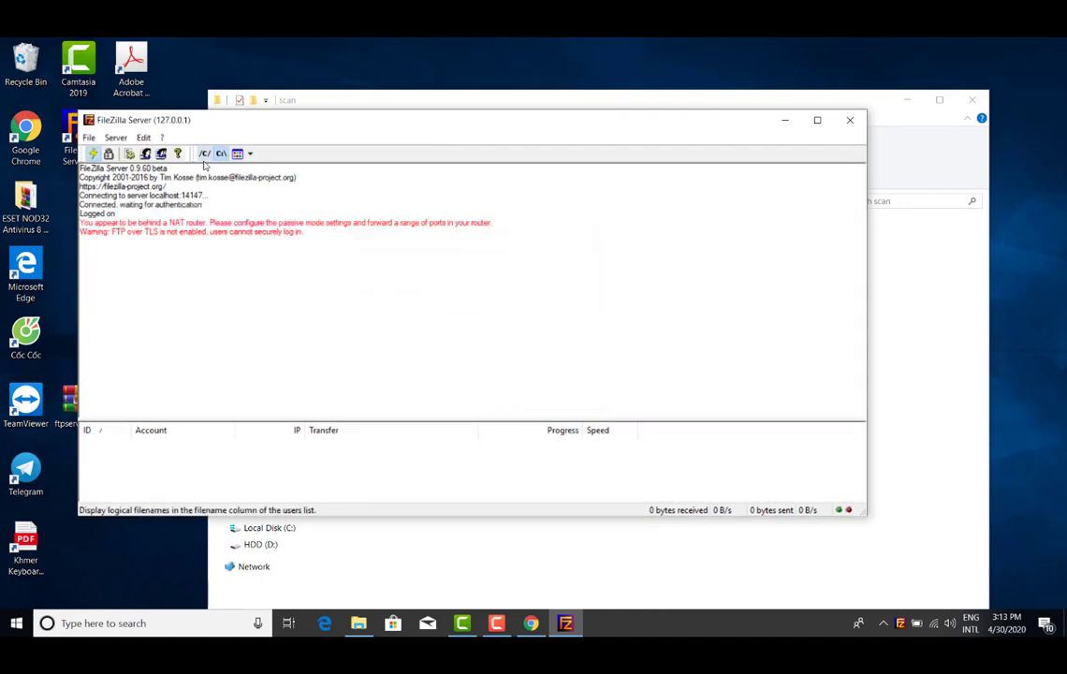
{"action": "left_click", "coordinate": [899, 311]}
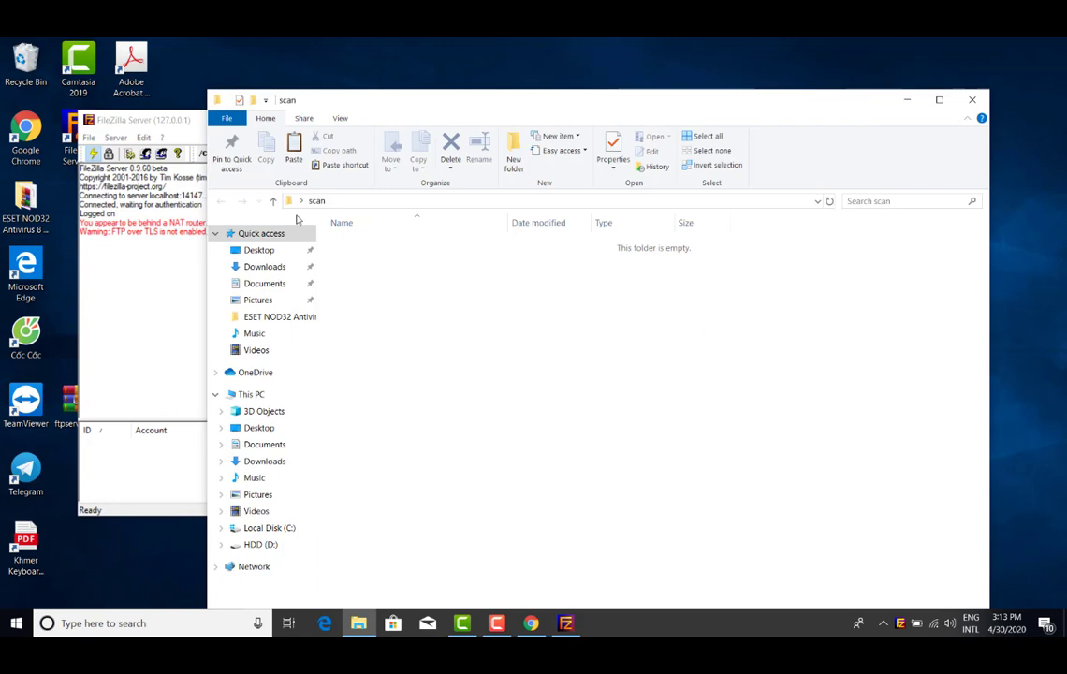
{"action": "left_click", "coordinate": [136, 239]}
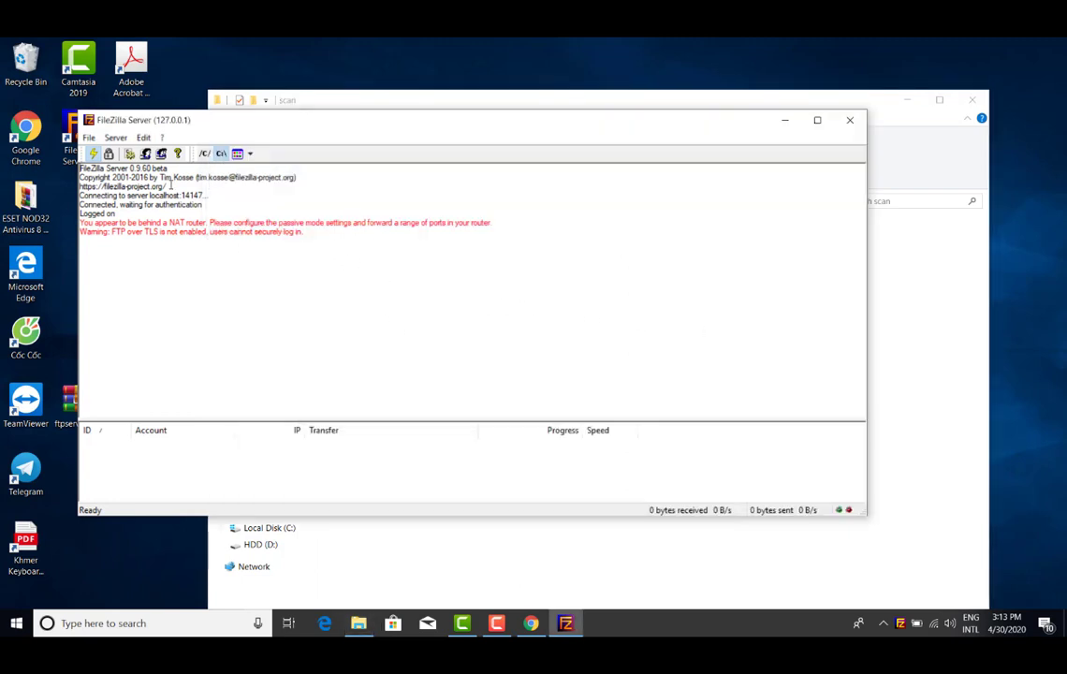
Check the scan user's shared folder paths in the account settings and remove the scan account
{"action": "left_click", "coordinate": [143, 138]}
{"action": "left_click", "coordinate": [179, 169]}
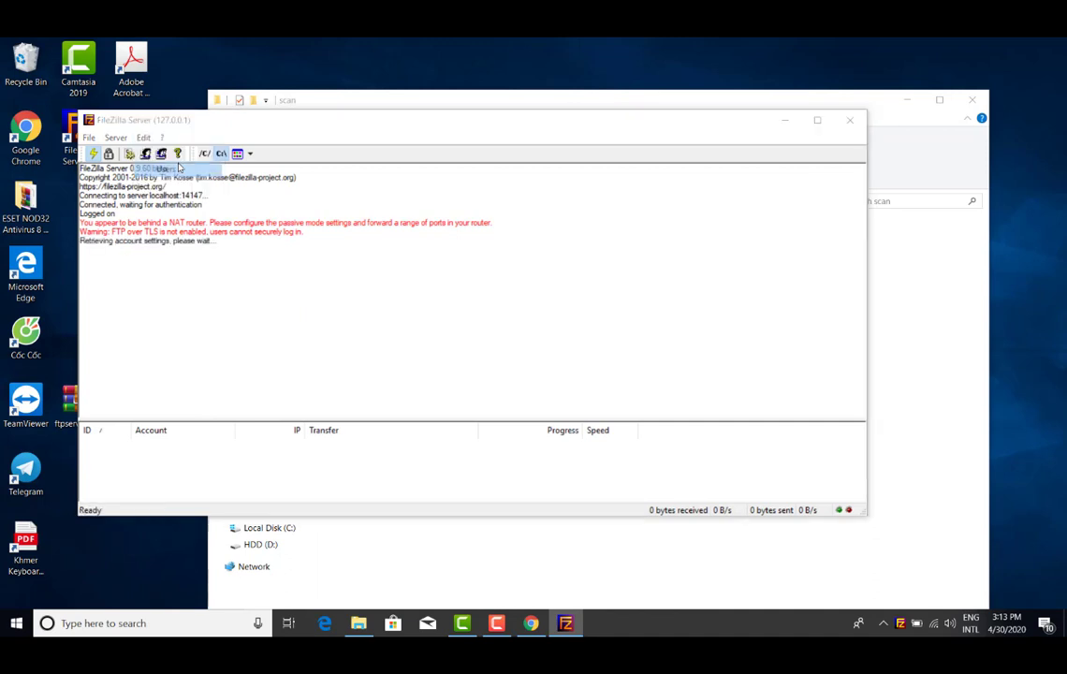
{"action": "left_click", "coordinate": [290, 221]}
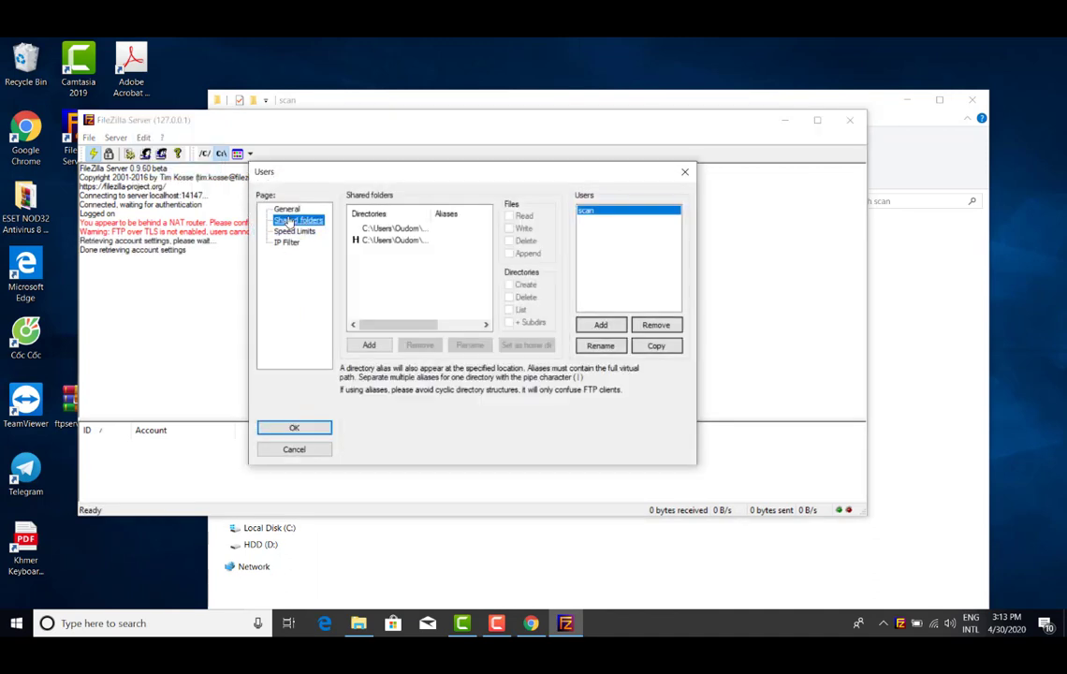
{"action": "left_click", "coordinate": [402, 228]}
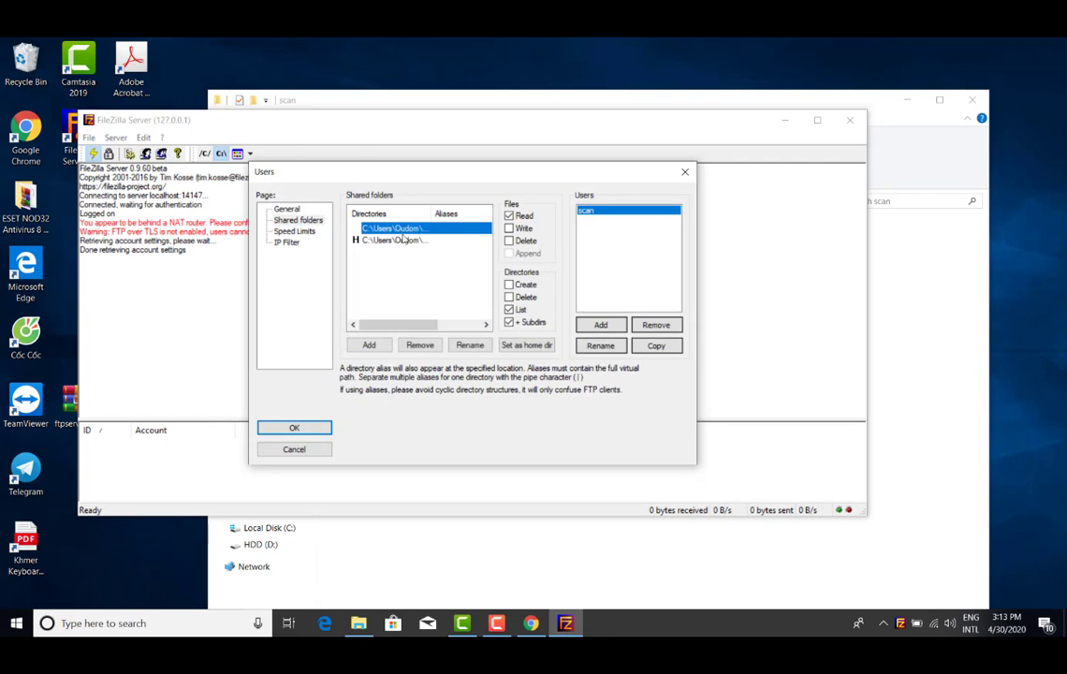
{"action": "left_click", "coordinate": [363, 231]}
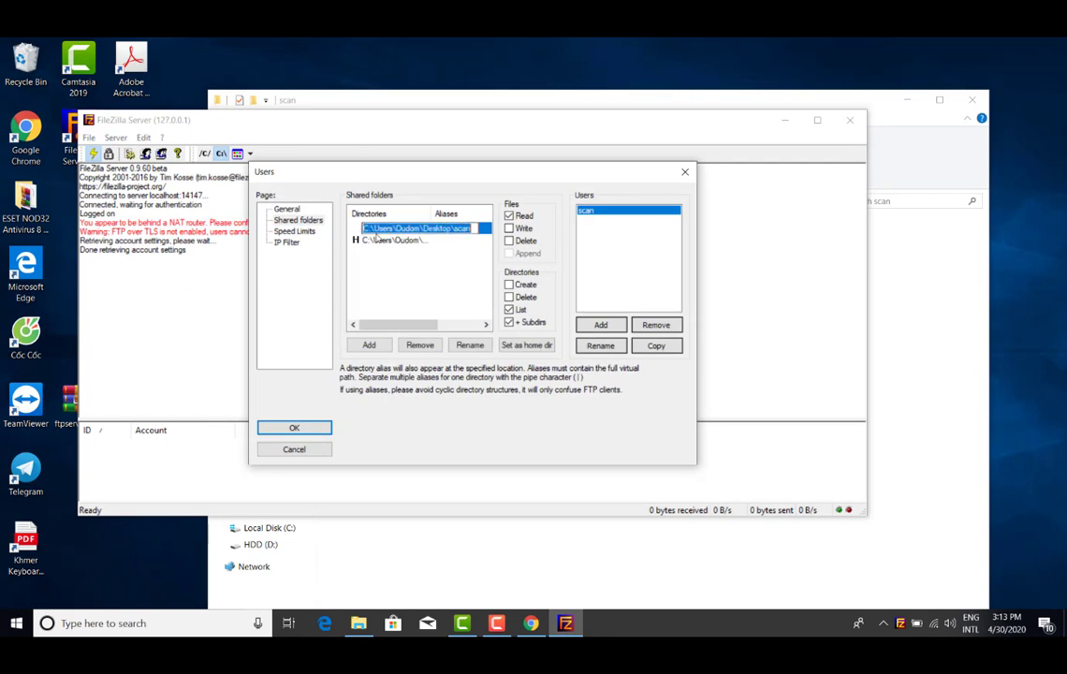
{"action": "left_click", "coordinate": [655, 325]}
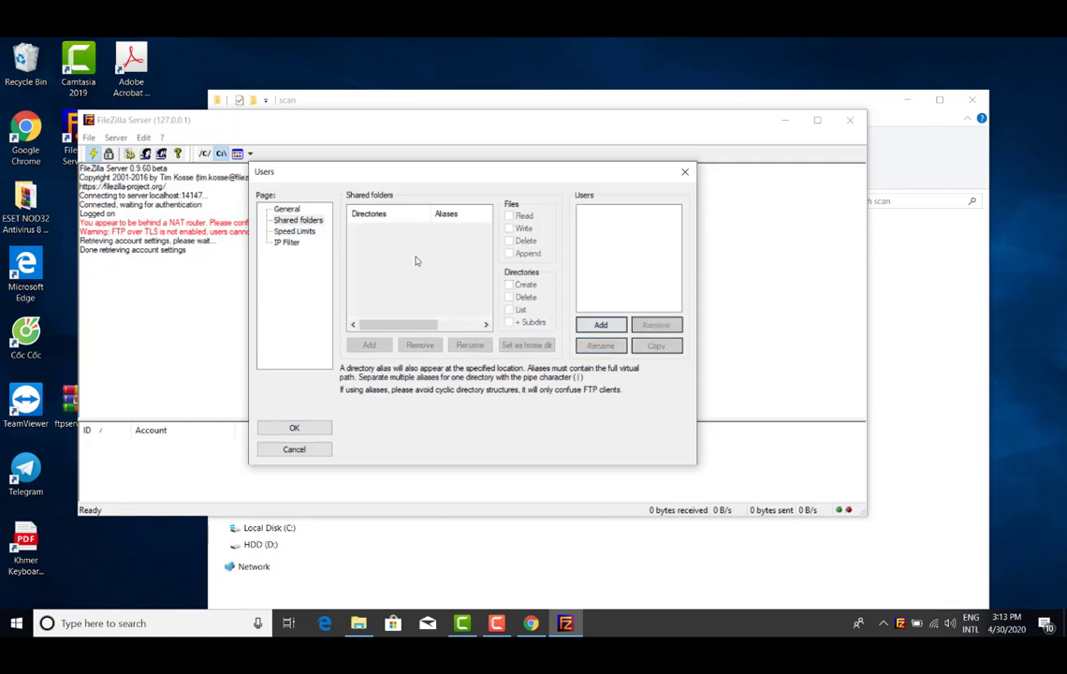
Create the scan user account anew with no group assigned
{"action": "left_click", "coordinate": [602, 325]}
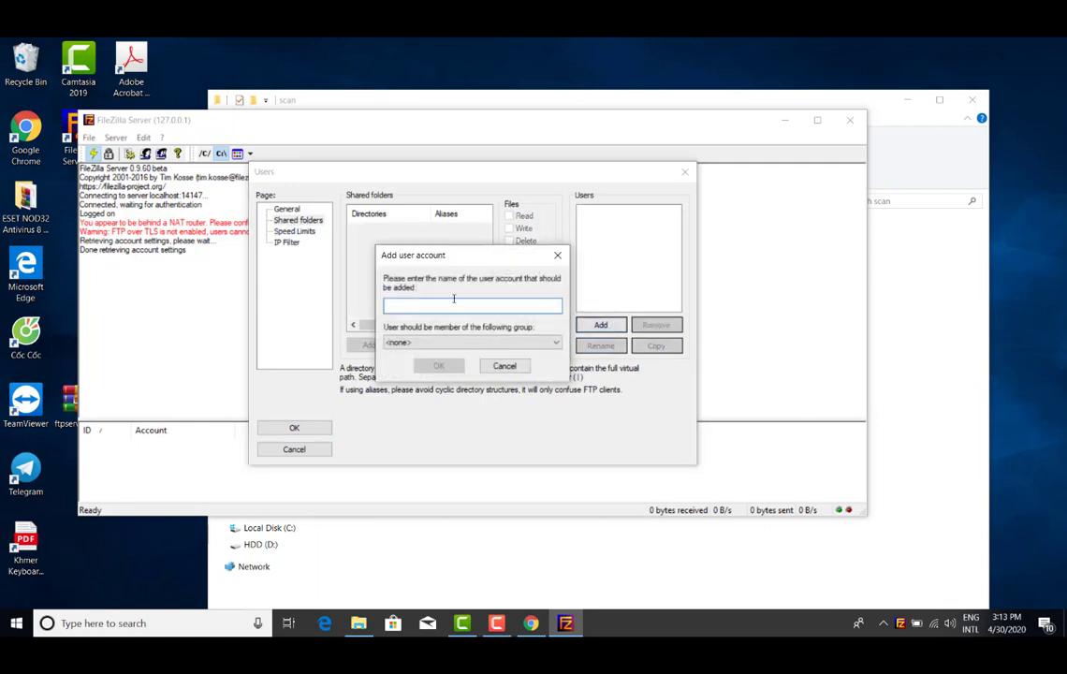
{"action": "type", "text": "scan"}
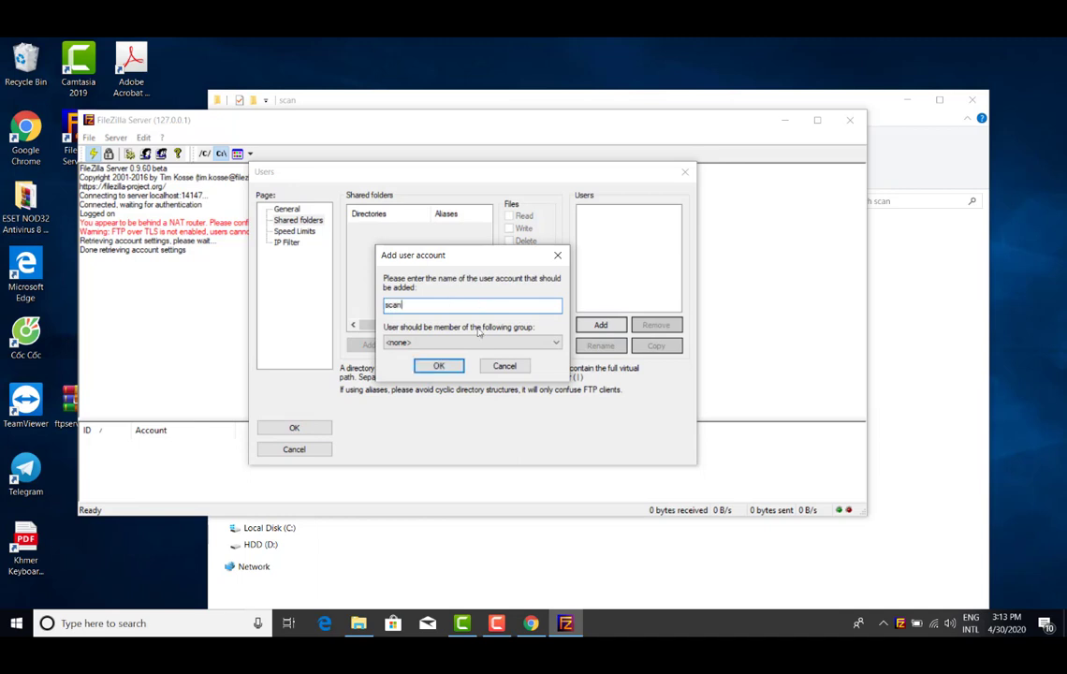
{"action": "left_click", "coordinate": [440, 365]}
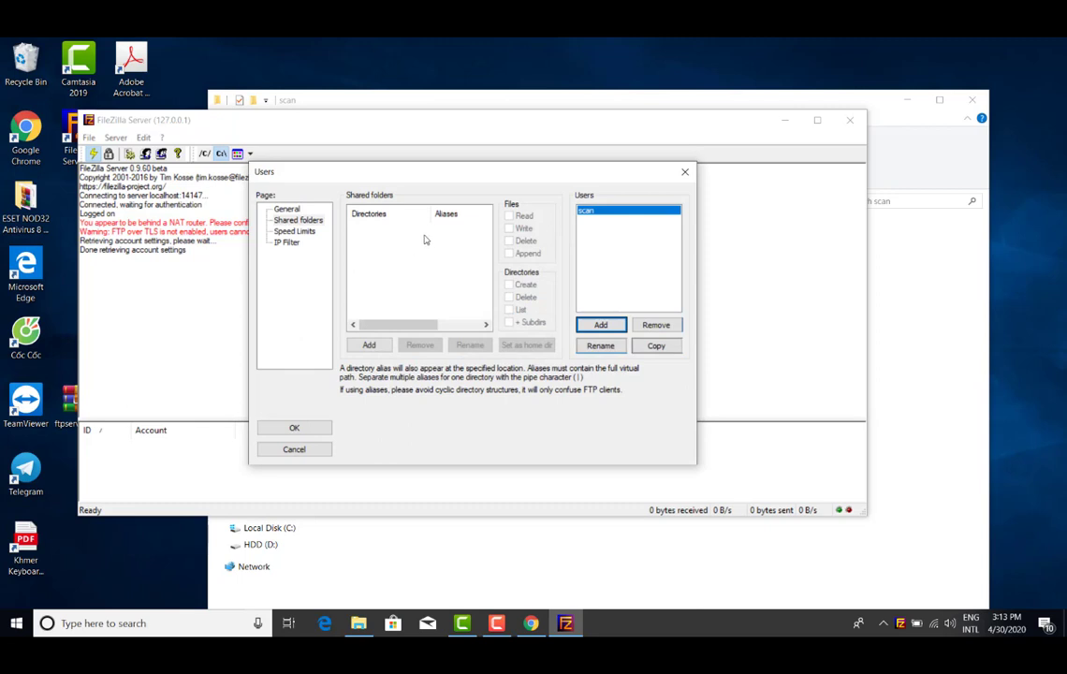
Assign the desktop's scan folder as the shared directory of the newly created scan user
{"action": "key", "text": "Tab"}
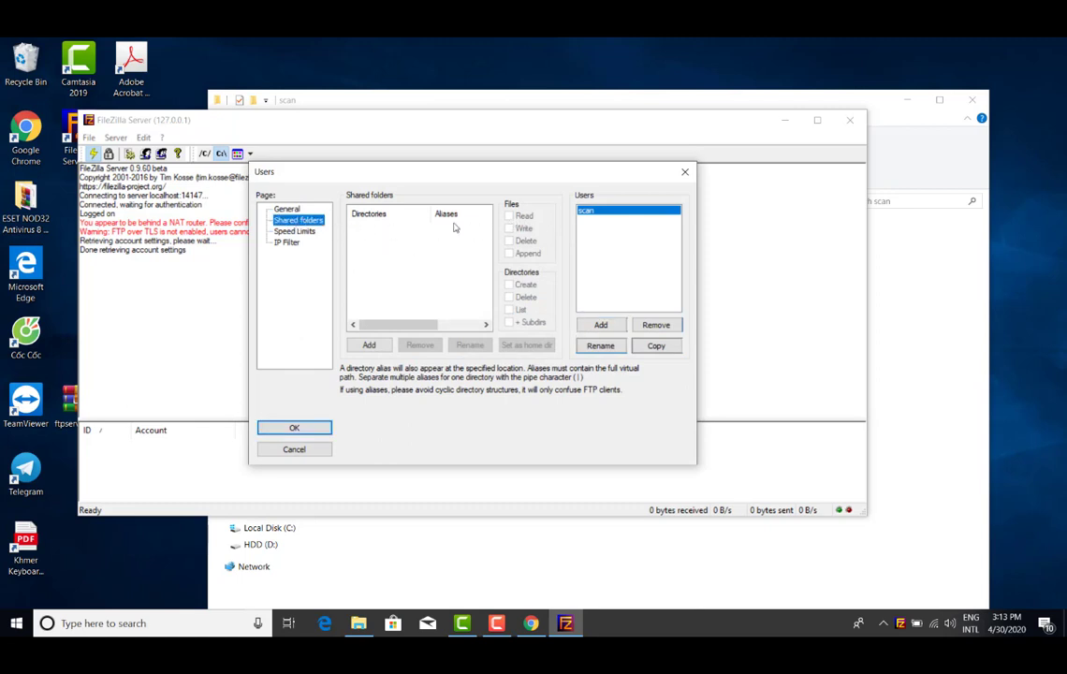
{"action": "left_click", "coordinate": [372, 346]}
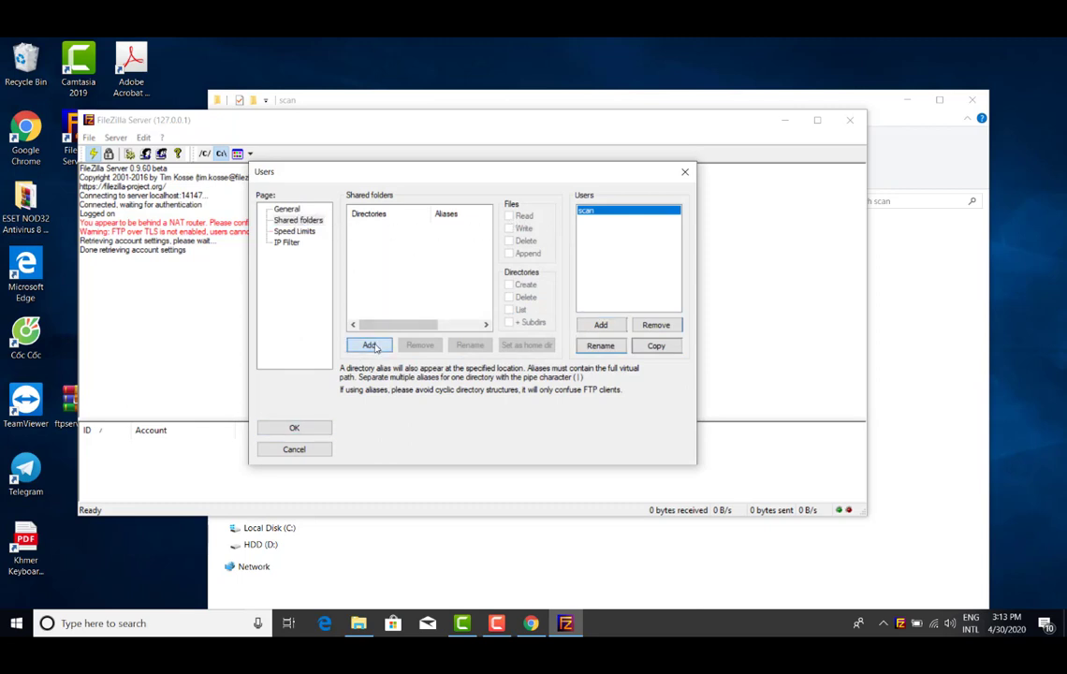
{"action": "scroll", "coordinate": [447, 351], "scroll_direction": "down", "scroll_amount": 1}
{"action": "scroll", "coordinate": [448, 351], "scroll_direction": "down", "scroll_amount": 1}
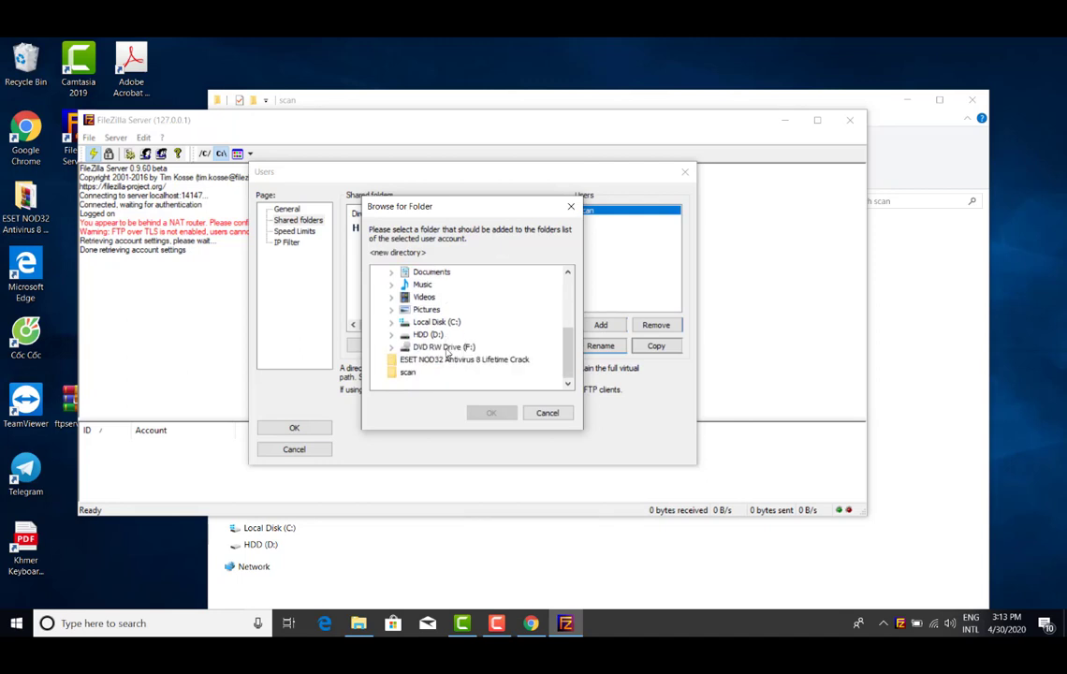
{"action": "left_click", "coordinate": [408, 372]}
{"action": "left_click", "coordinate": [491, 413]}
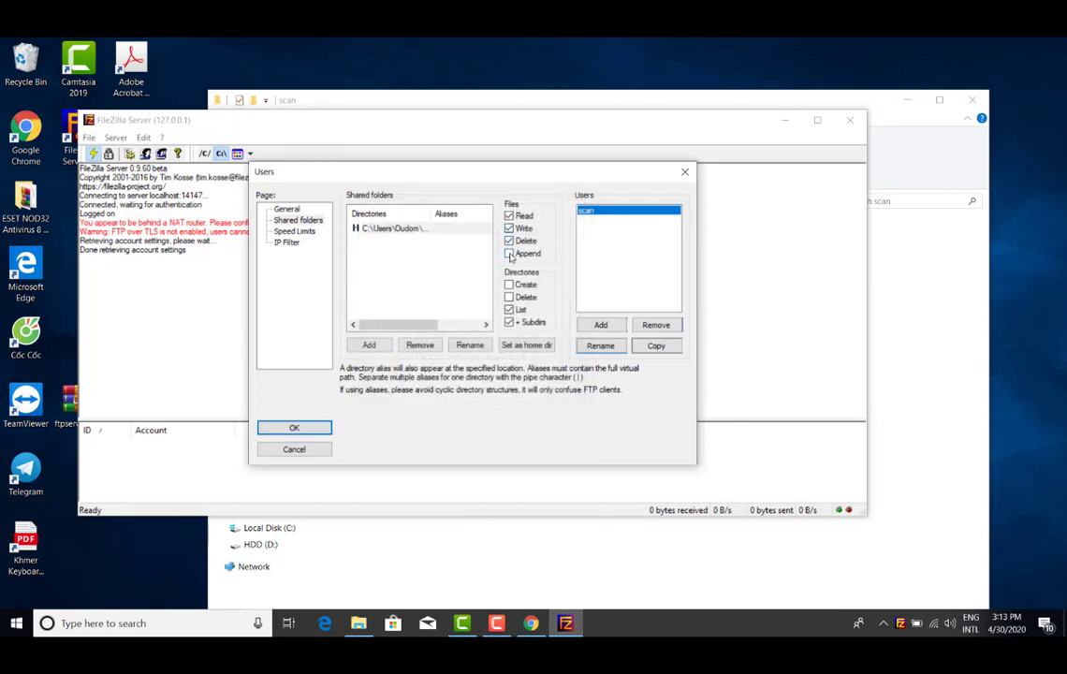
Grant the scan user append permission for files plus create and delete permissions for directories, and save the account settings
{"action": "left_click", "coordinate": [509, 254]}
{"action": "left_click", "coordinate": [509, 284]}
{"action": "left_click", "coordinate": [509, 297]}
{"action": "left_click", "coordinate": [294, 427]}
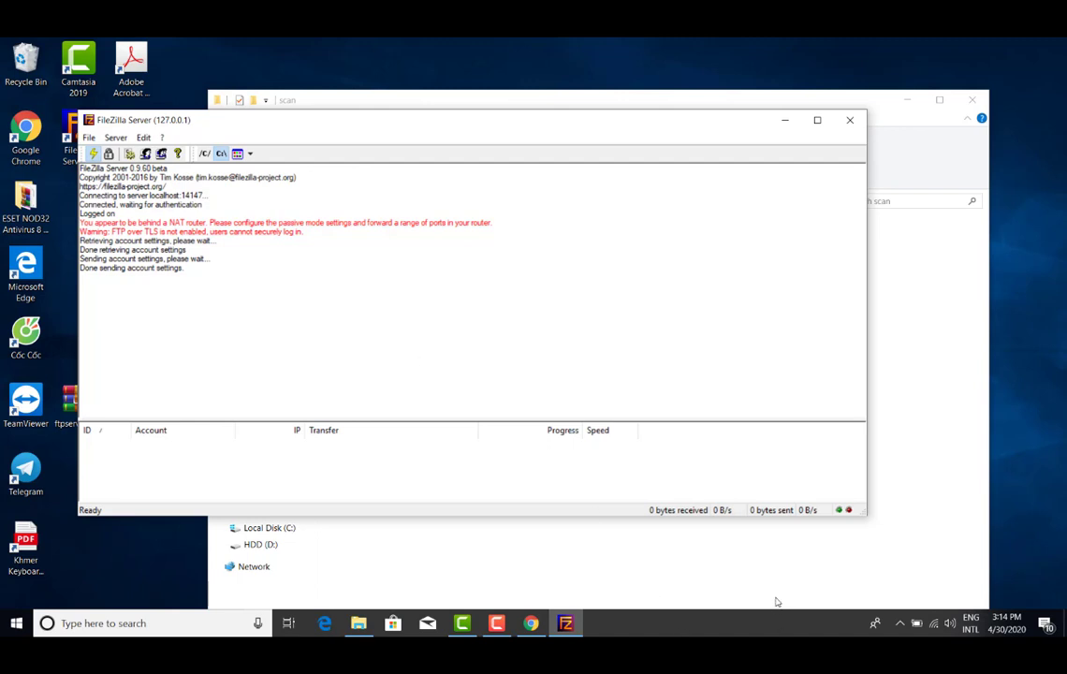
Open the computer's network adapter list from the Windows Network & Internet settings
{"action": "right_click", "coordinate": [933, 624]}
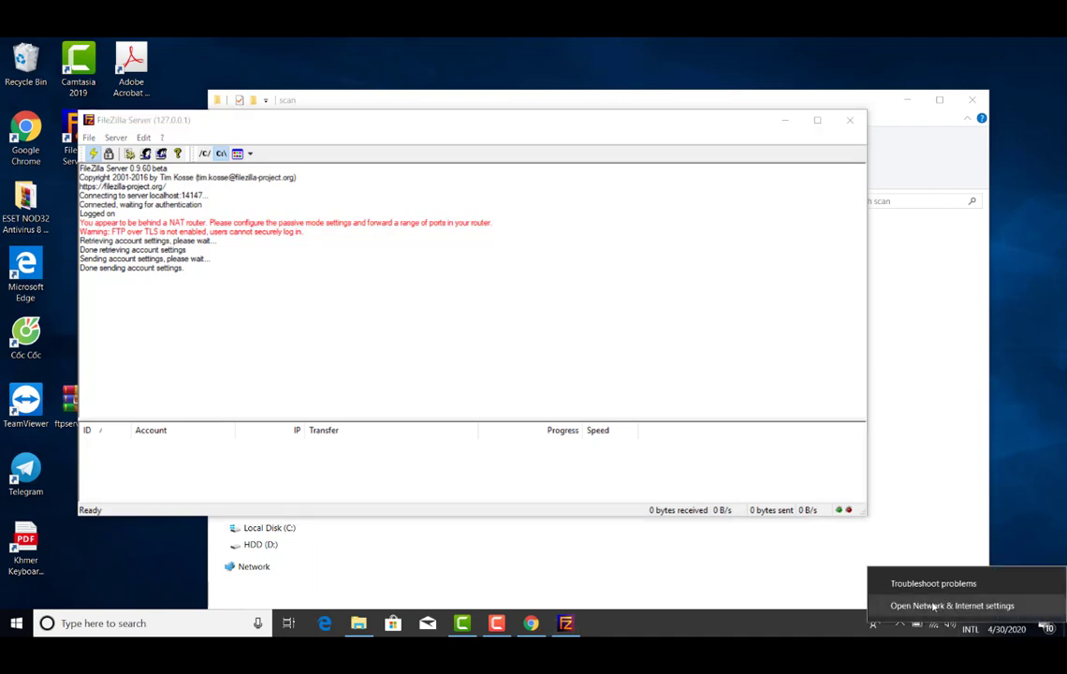
{"action": "left_click", "coordinate": [937, 605]}
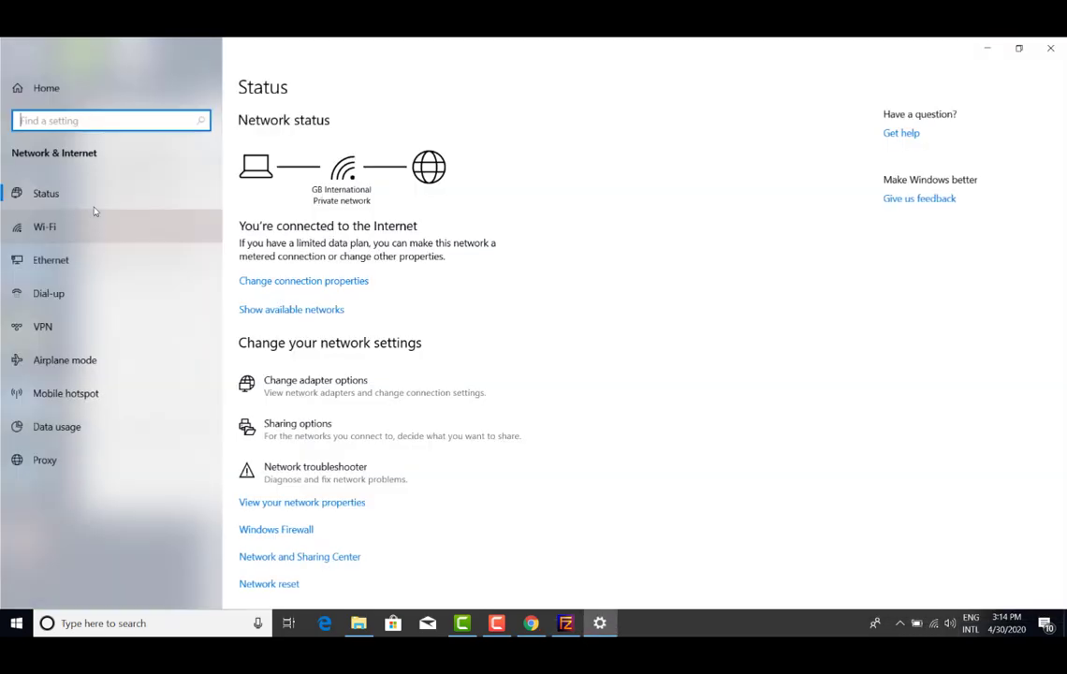
{"action": "right_click", "coordinate": [54, 229]}
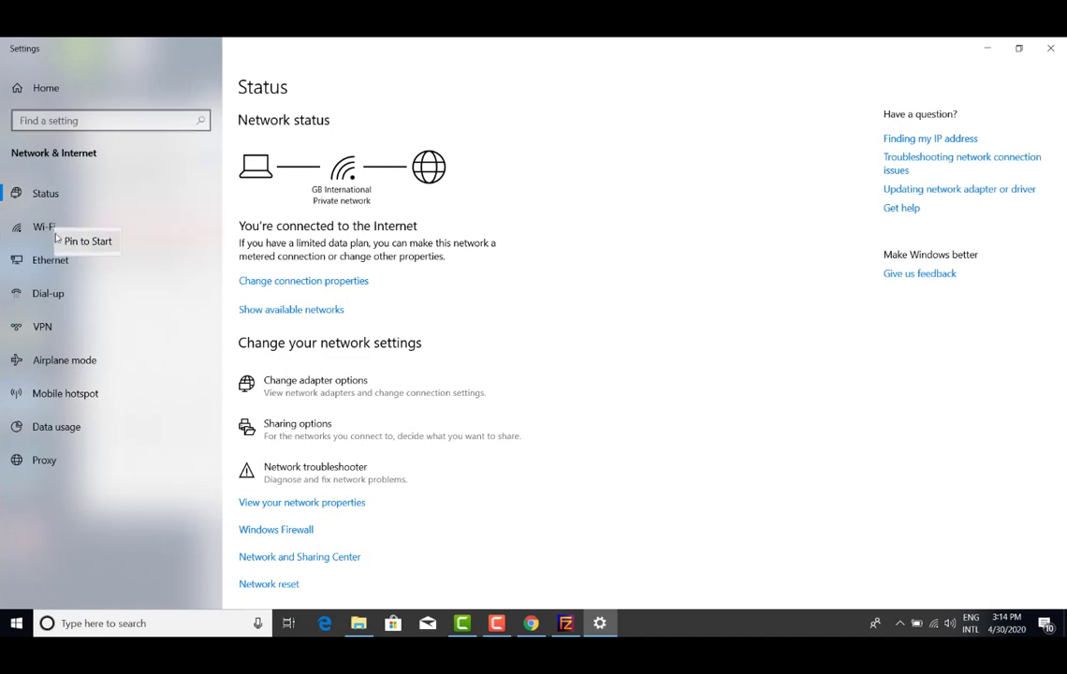
{"action": "key", "text": "Escape"}
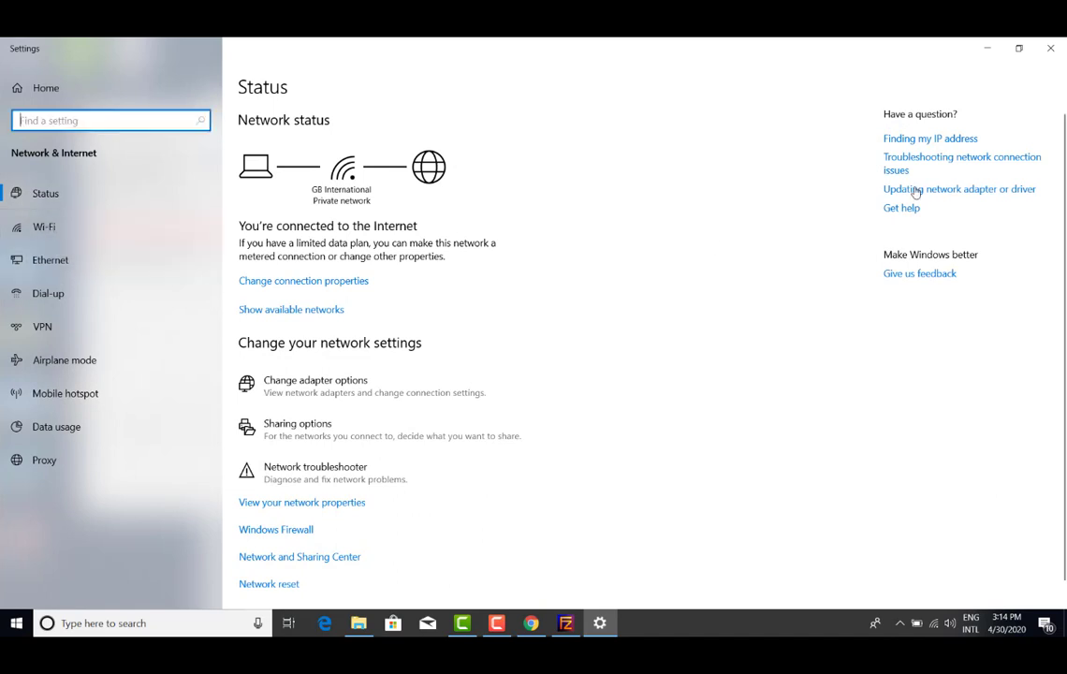
{"action": "left_click", "coordinate": [73, 262]}
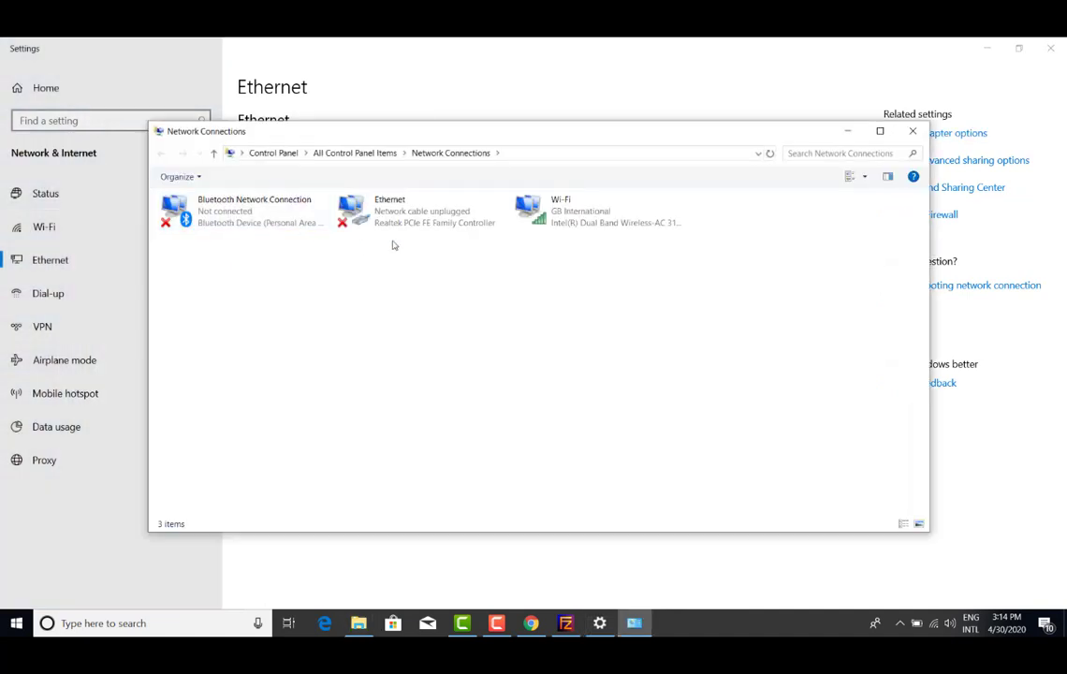
Check the Internet Protocol Version 4 (TCP/IPv4) properties of the Wi-Fi adapter
{"action": "left_click", "coordinate": [547, 223]}
{"action": "right_click", "coordinate": [548, 223]}
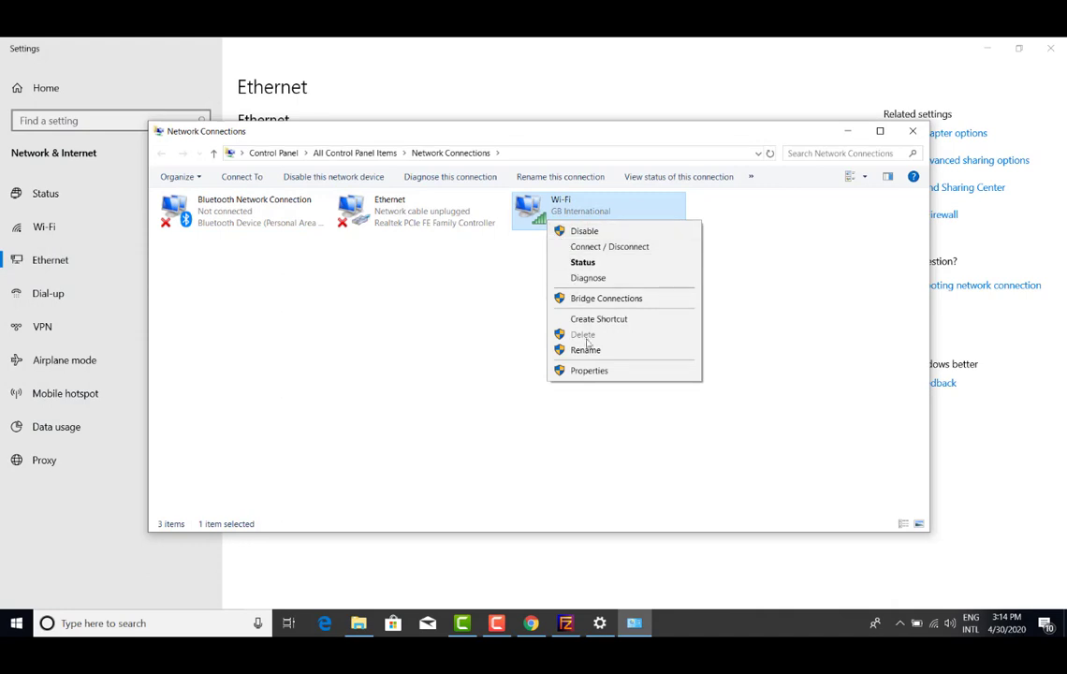
{"action": "left_click", "coordinate": [596, 373]}
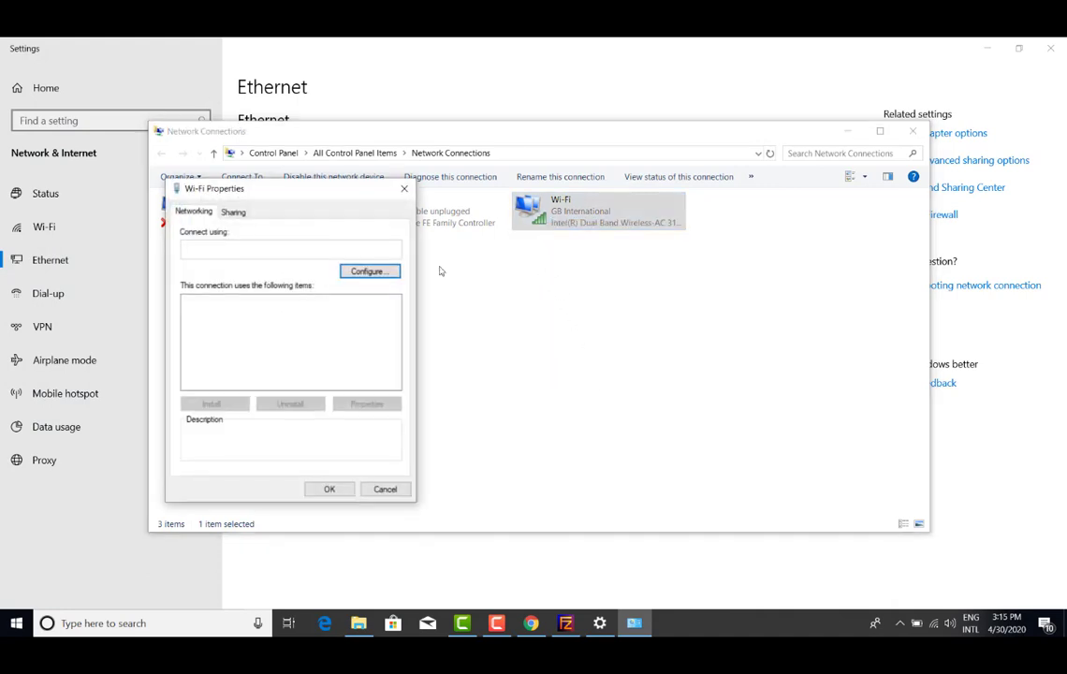
{"action": "double_click", "coordinate": [272, 336]}
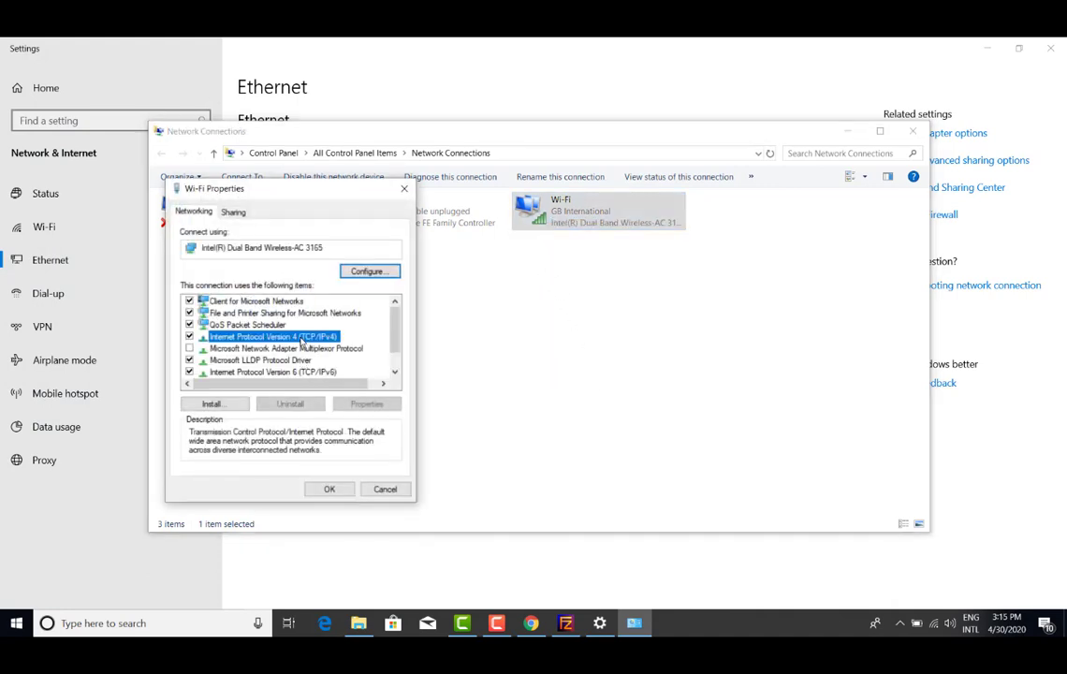
{"action": "left_click", "coordinate": [454, 242]}
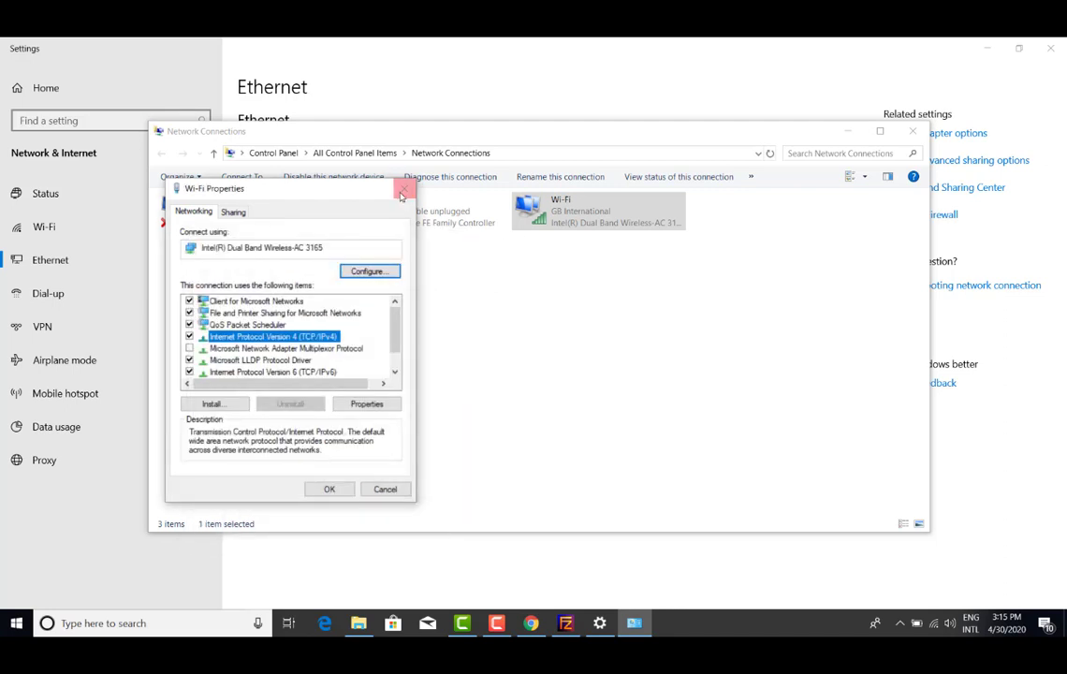
{"action": "left_click", "coordinate": [404, 188]}
Look up the computer's IPv4 address in the Wi-Fi connection details and close the network connection windows
{"action": "right_click", "coordinate": [525, 217]}
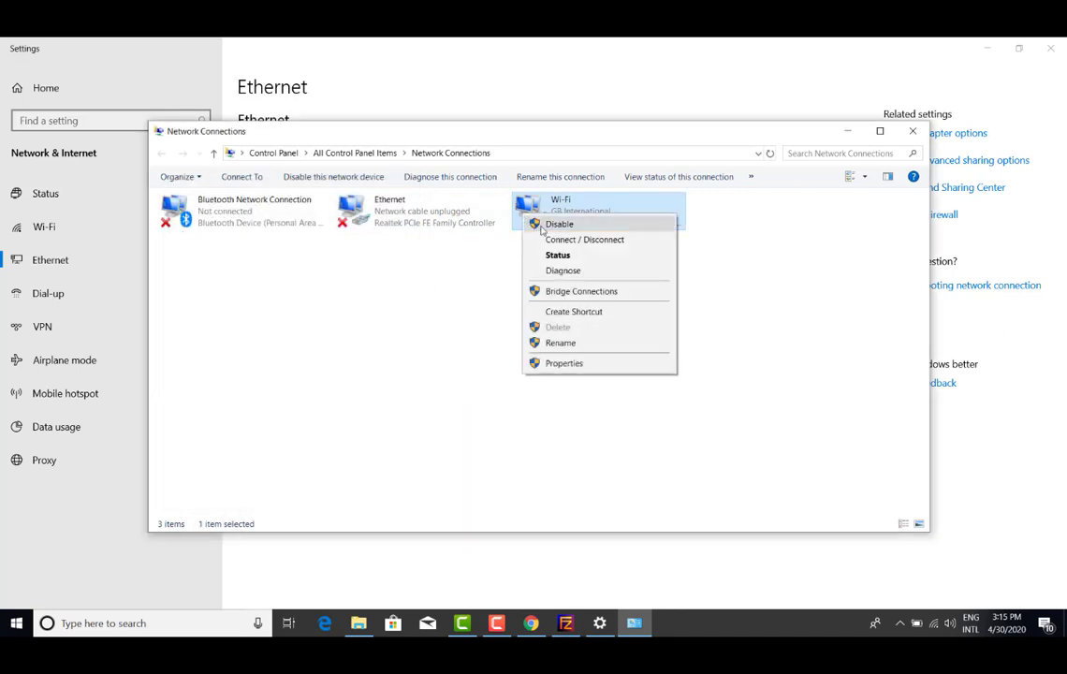
{"action": "left_click", "coordinate": [558, 254]}
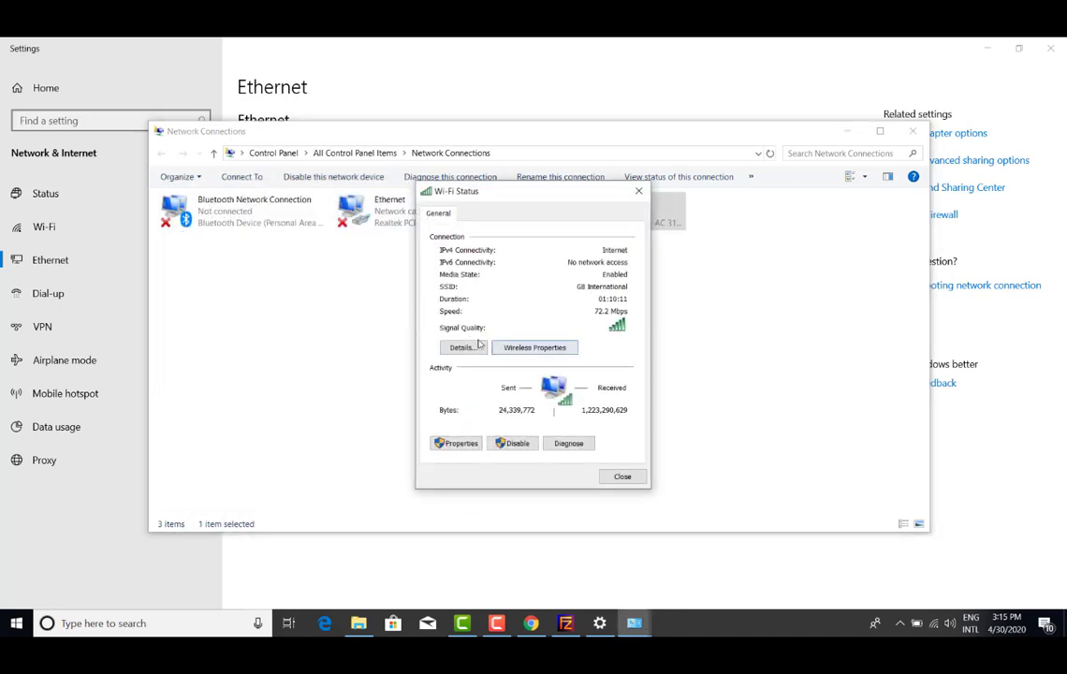
{"action": "left_click", "coordinate": [463, 347]}
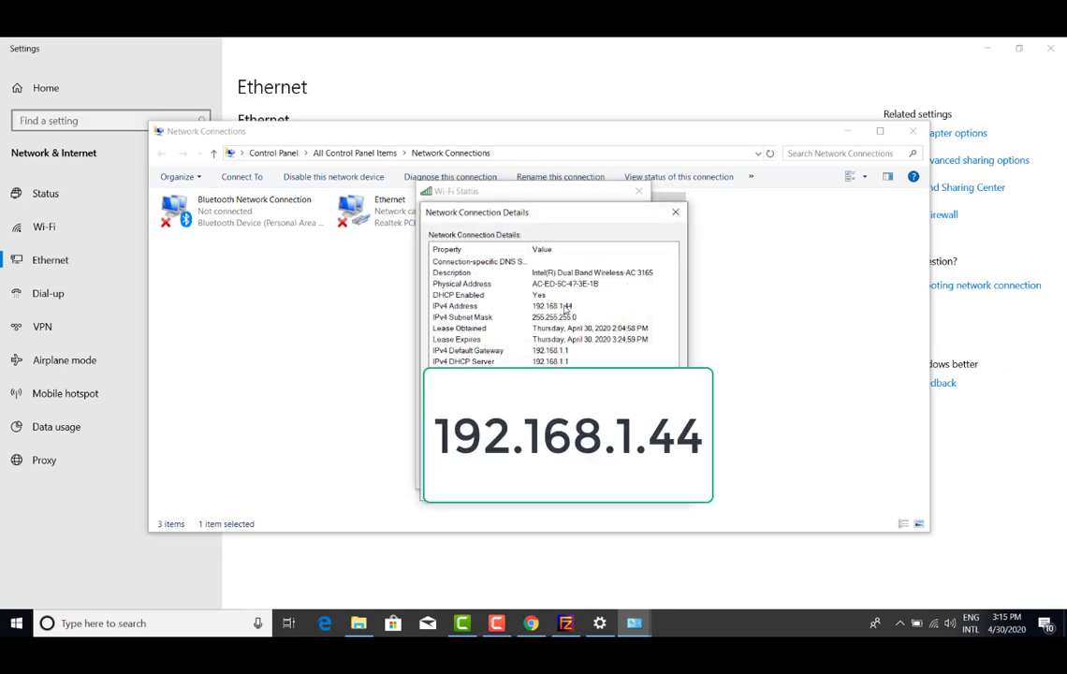
{"action": "left_click", "coordinate": [564, 308]}
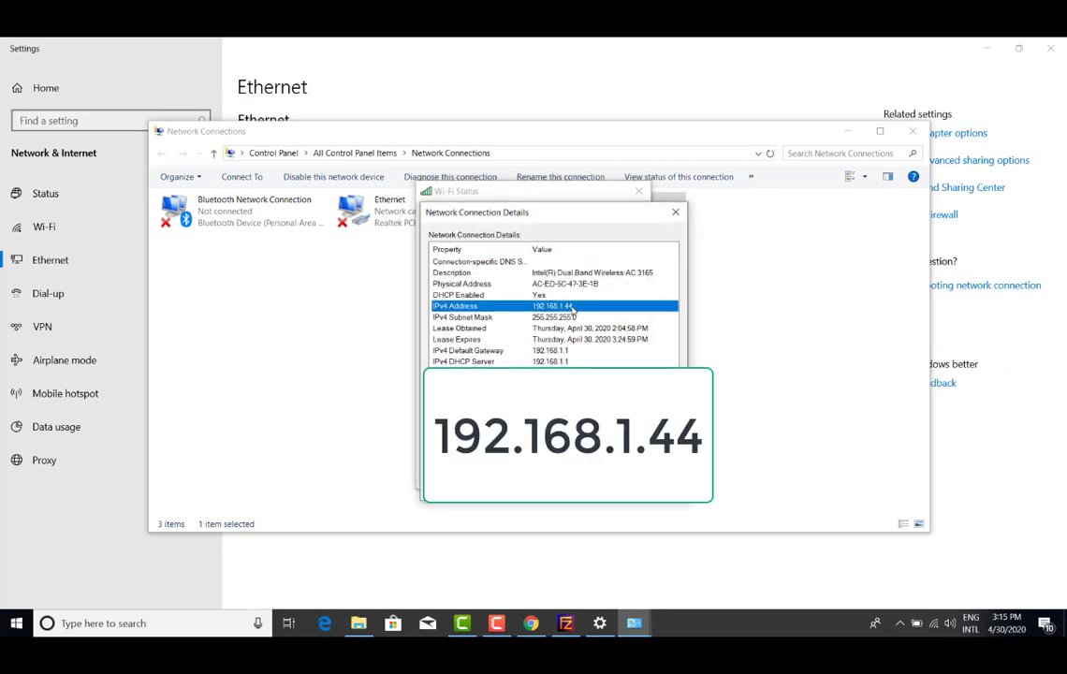
{"action": "left_click", "coordinate": [675, 211]}
{"action": "left_click", "coordinate": [639, 192]}
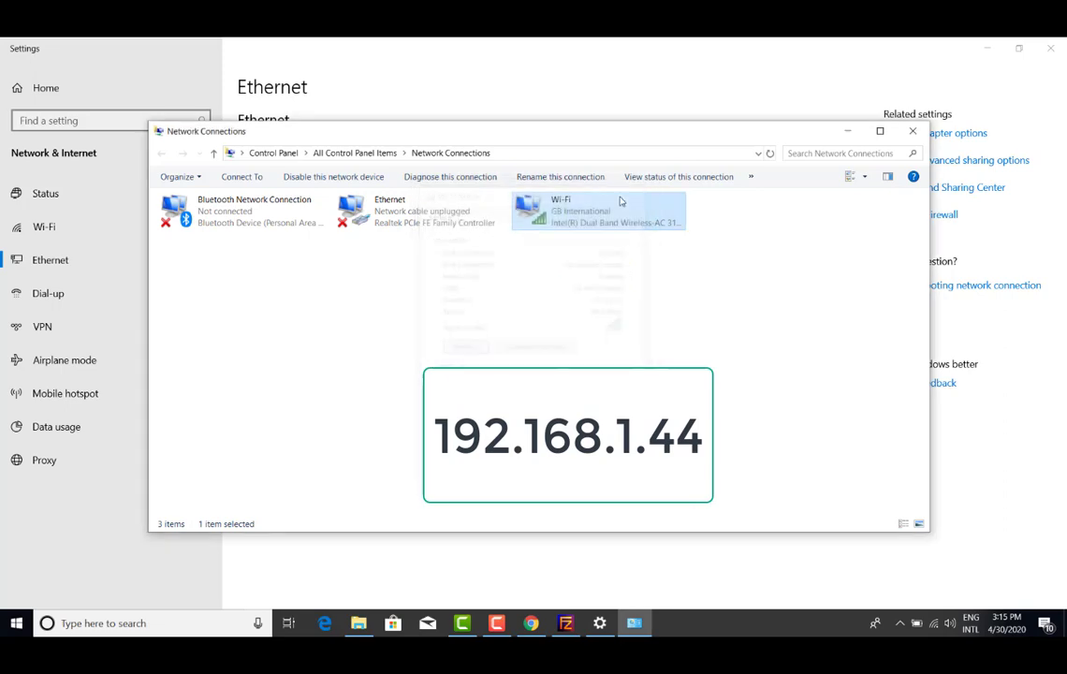
{"action": "left_click", "coordinate": [913, 131]}
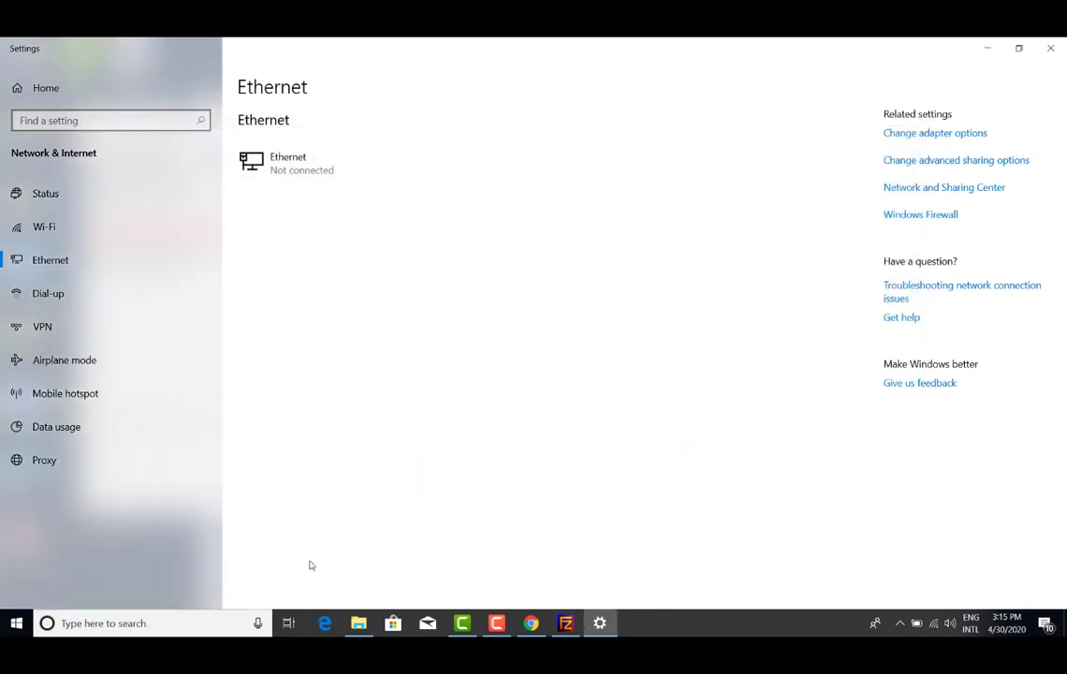
Switch to the printer's Remote UI in Chrome and set the host name of the 192.168.1.144 destination to 192.168.1.44
{"action": "left_click", "coordinate": [531, 623]}
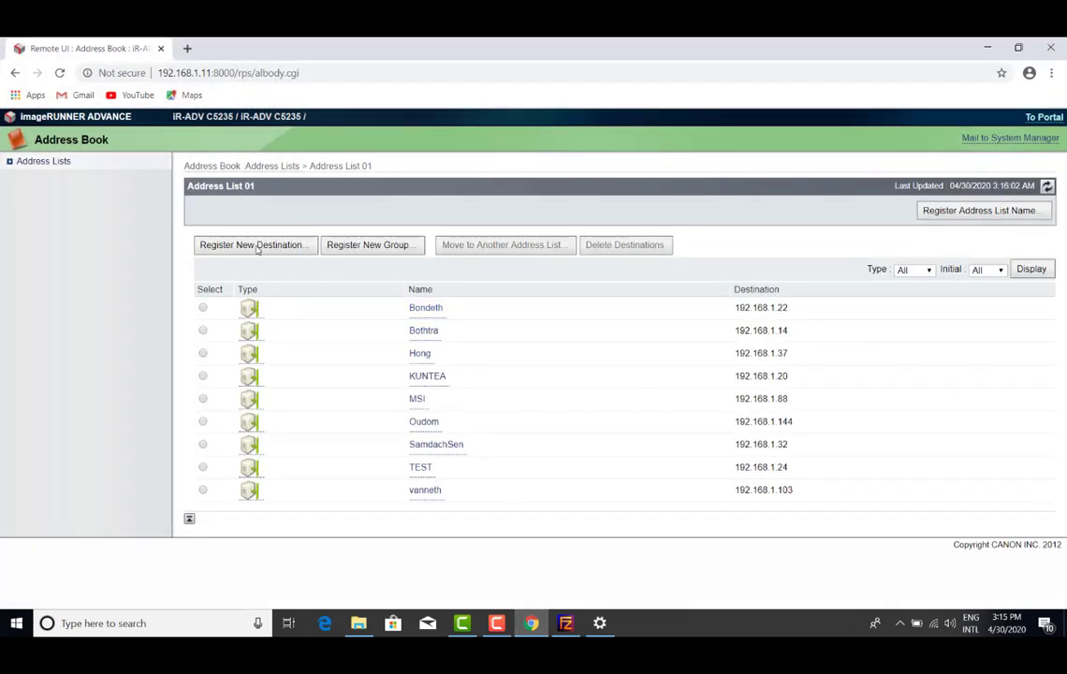
{"action": "left_click", "coordinate": [431, 422]}
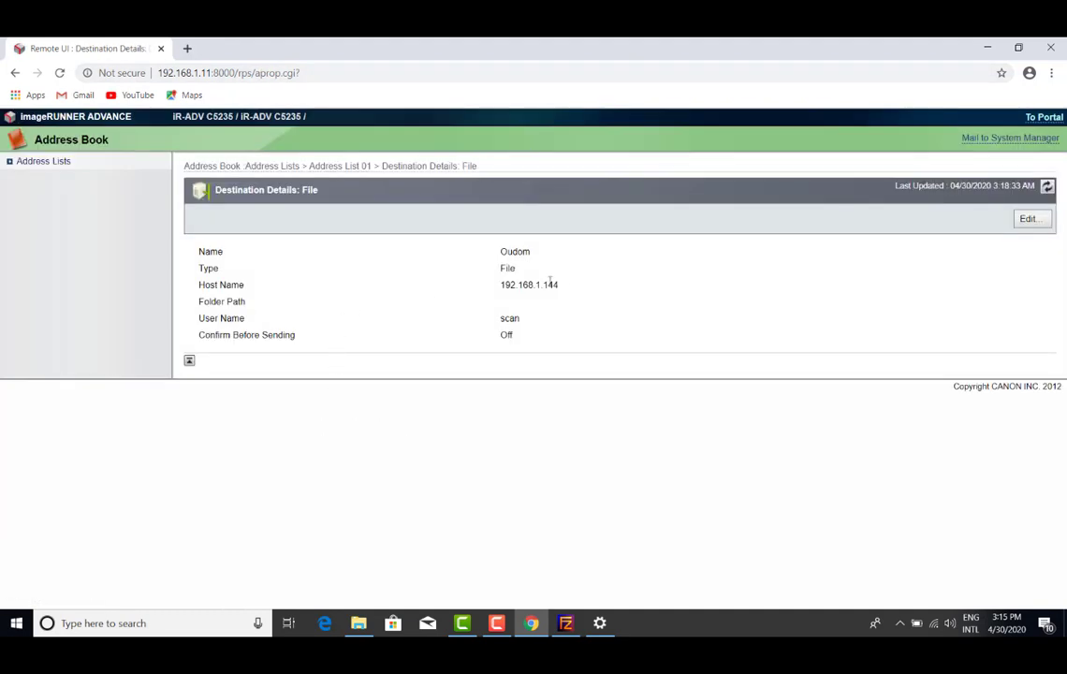
{"action": "left_click", "coordinate": [1028, 218]}
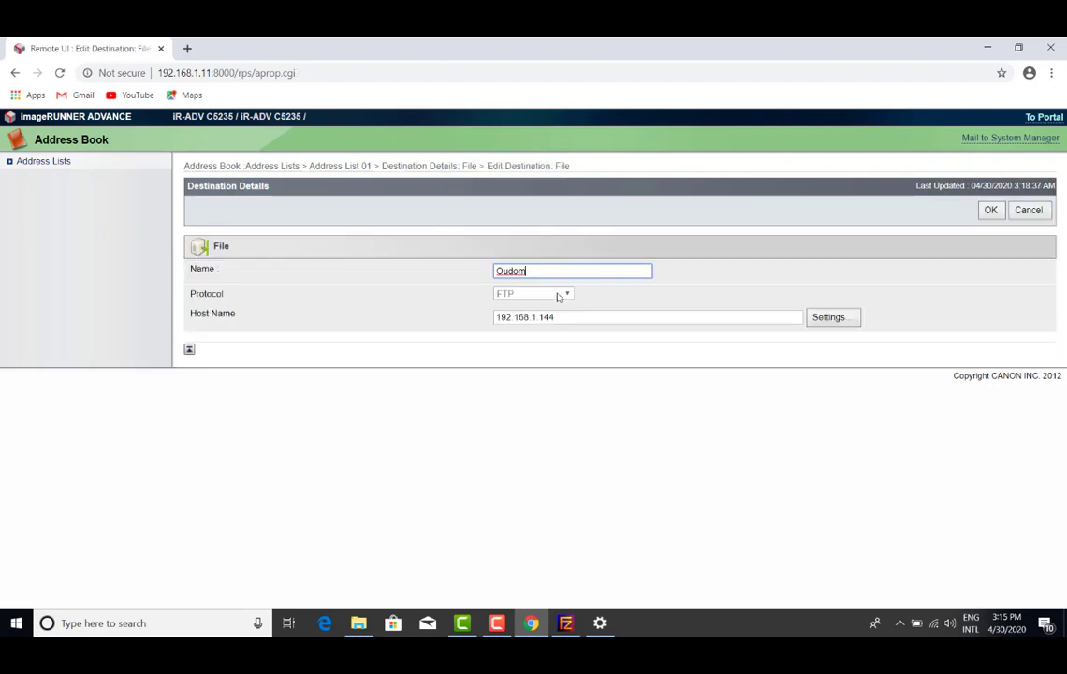
{"action": "left_click", "coordinate": [541, 318]}
{"action": "key", "text": "BackSpace"}
{"action": "key", "text": "BackSpace"}
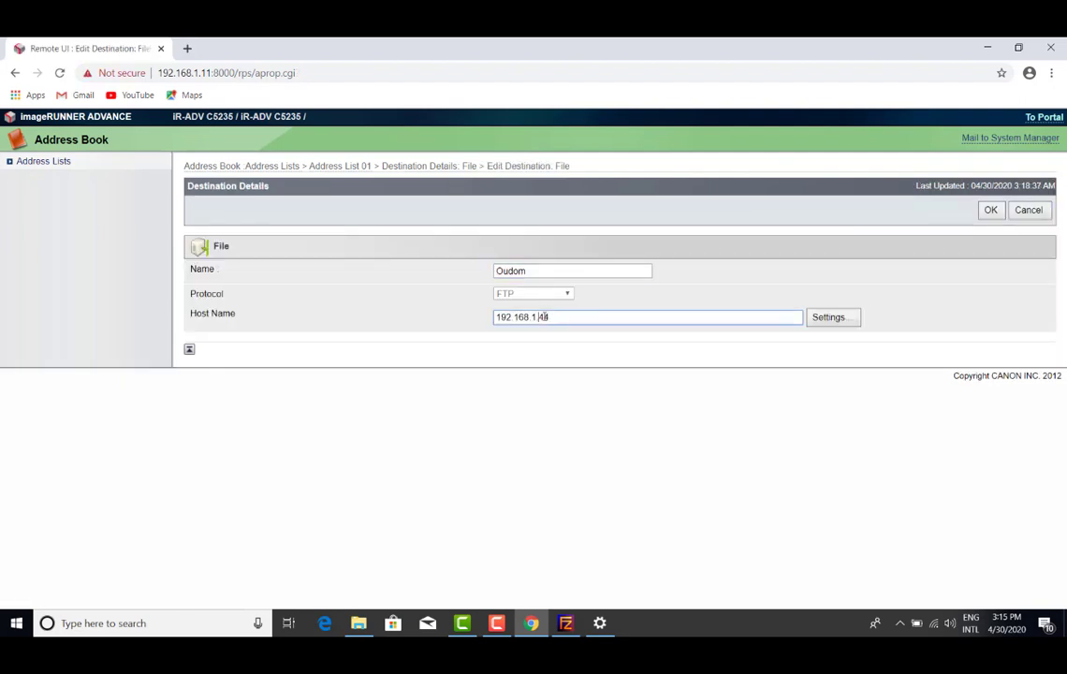
{"action": "type", "text": "4"}
{"action": "left_click", "coordinate": [989, 208]}
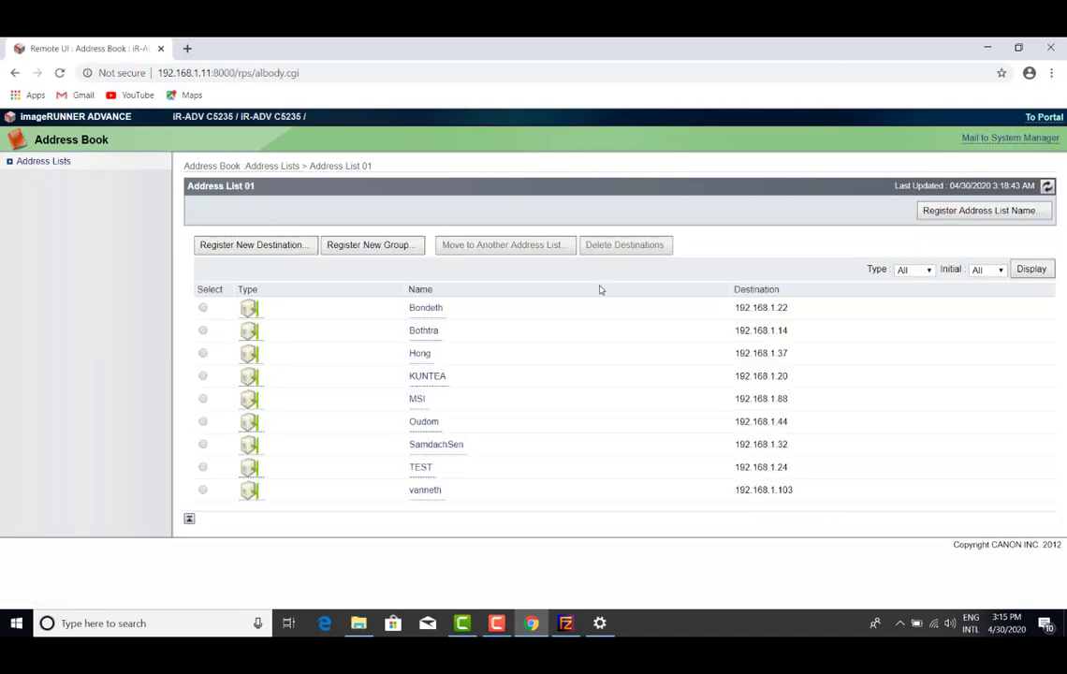
{"action": "left_click", "coordinate": [1052, 49]}
{"action": "left_click", "coordinate": [1053, 46]}
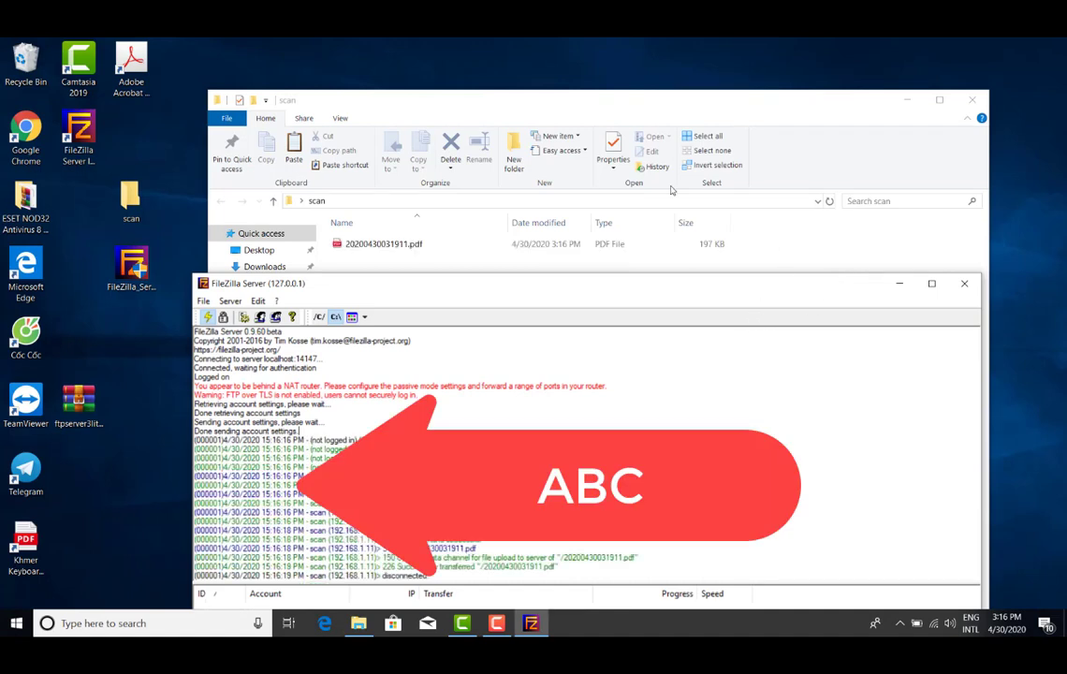
Open the received scan 20200430031911.pdf in Adobe Acrobat to check it, and close it again
{"action": "left_click", "coordinate": [376, 244]}
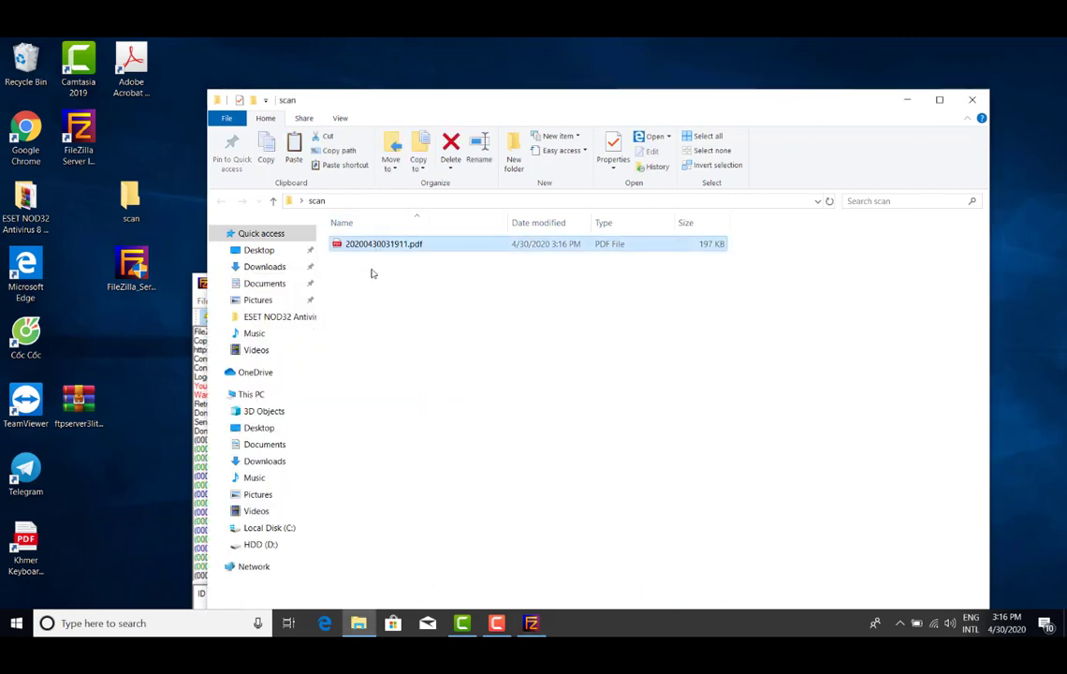
{"action": "left_click", "coordinate": [450, 397]}
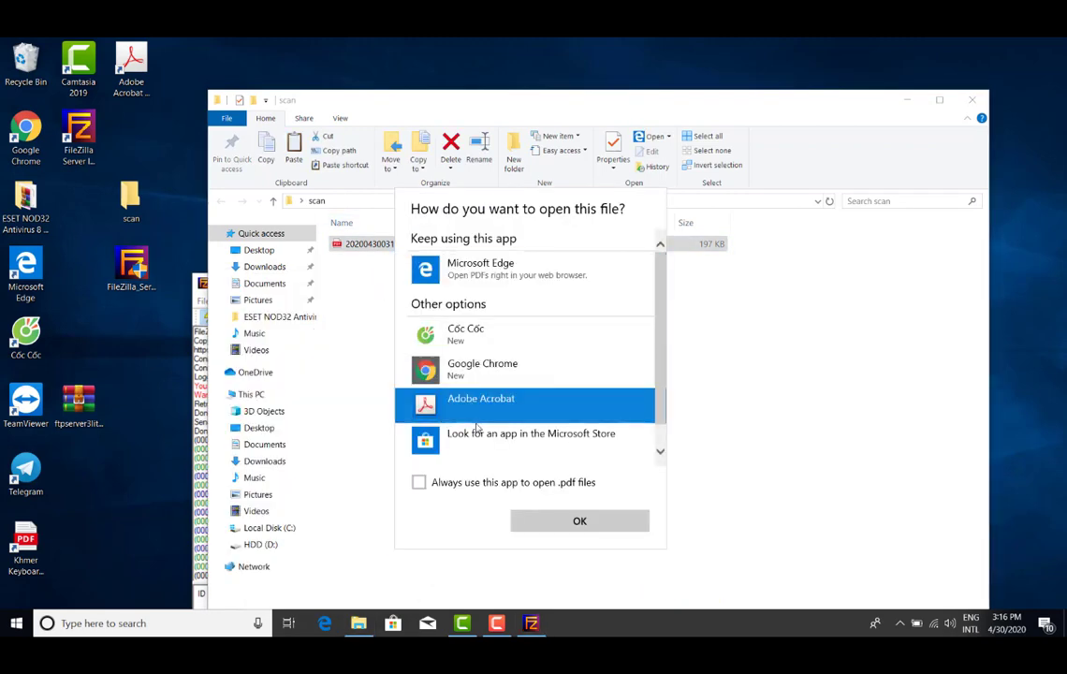
{"action": "left_click", "coordinate": [567, 522]}
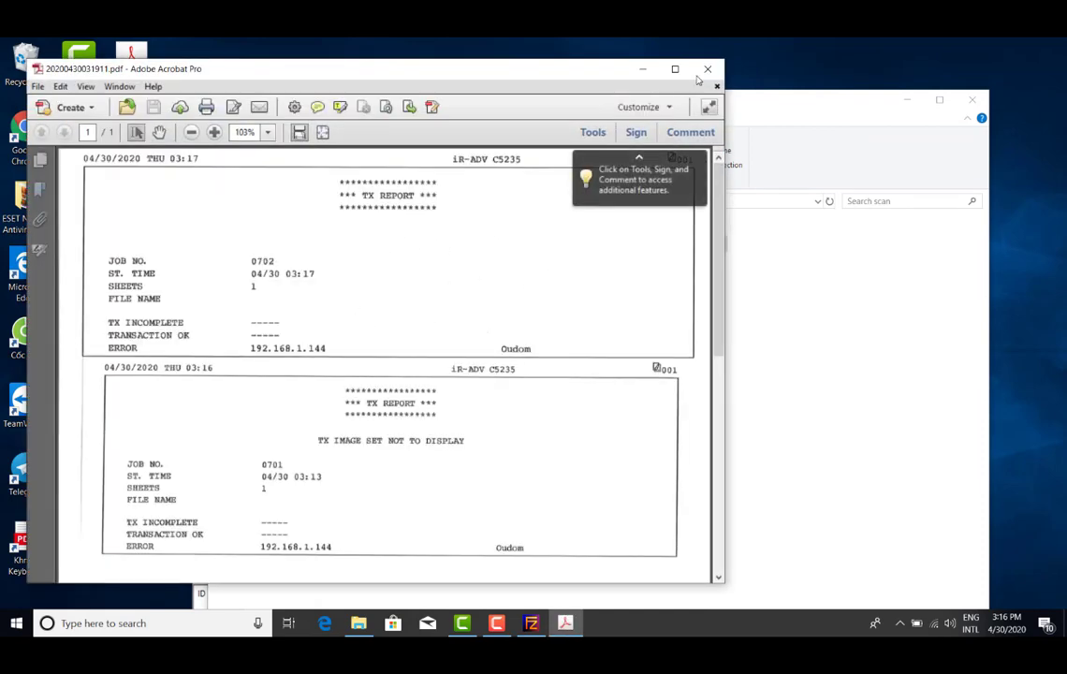
{"action": "left_click", "coordinate": [707, 69]}
Close the scan folder and the FileZilla Server window
{"action": "left_click", "coordinate": [974, 100]}
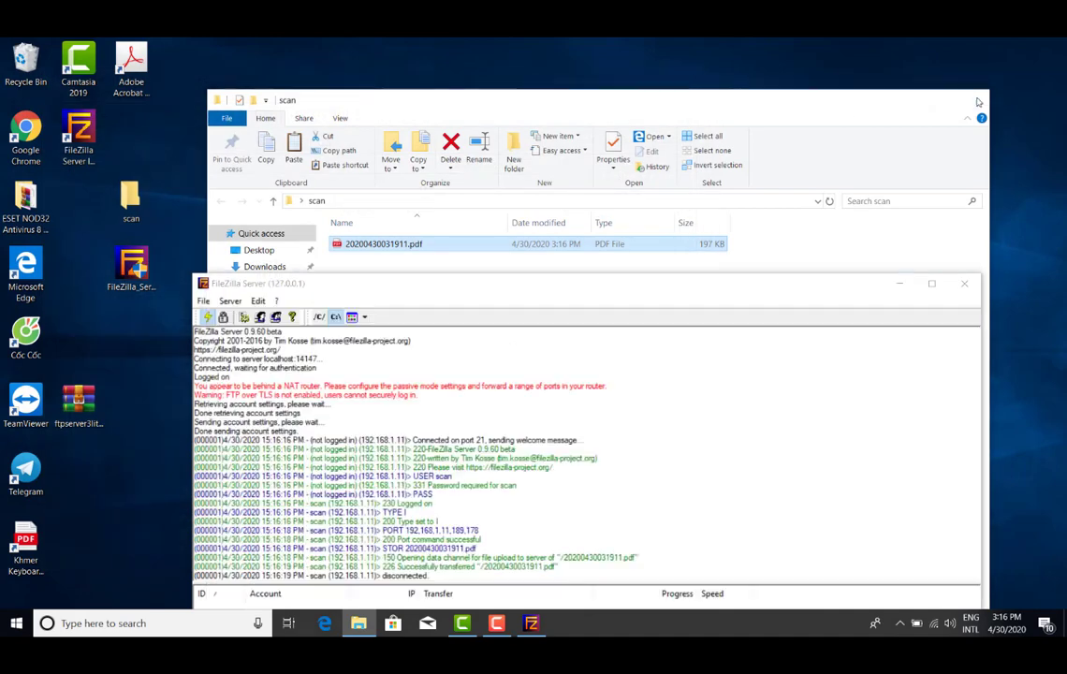
{"action": "left_click", "coordinate": [979, 101]}
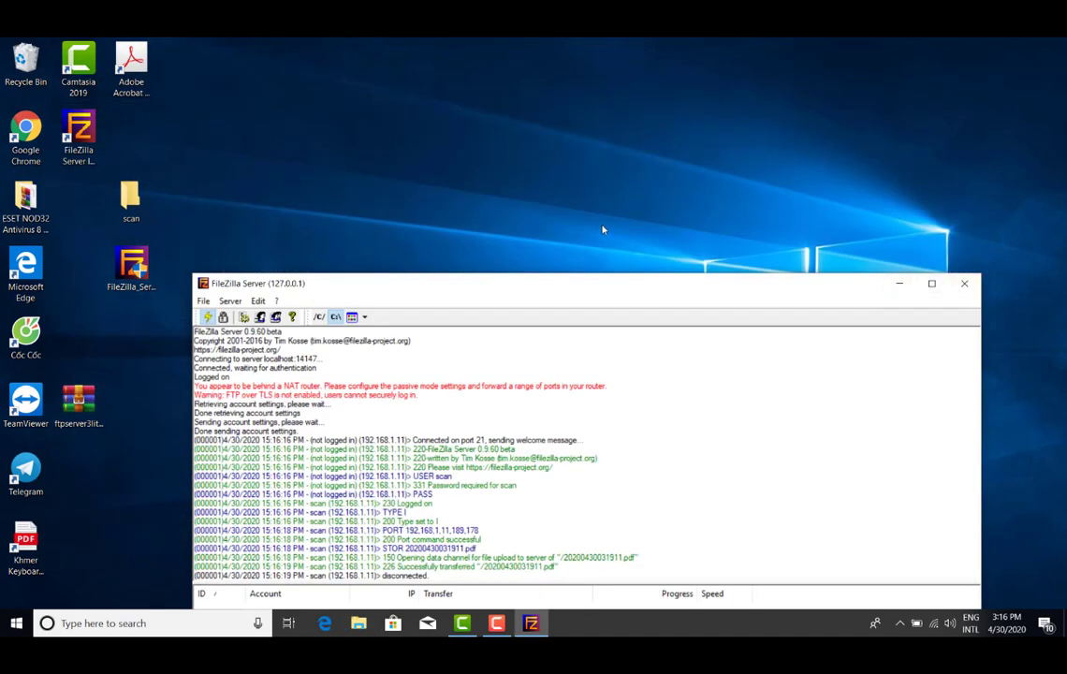
{"action": "left_click_drag", "start_coordinate": [826, 293], "coordinate": [781, 106]}
{"action": "left_click", "coordinate": [923, 93]}
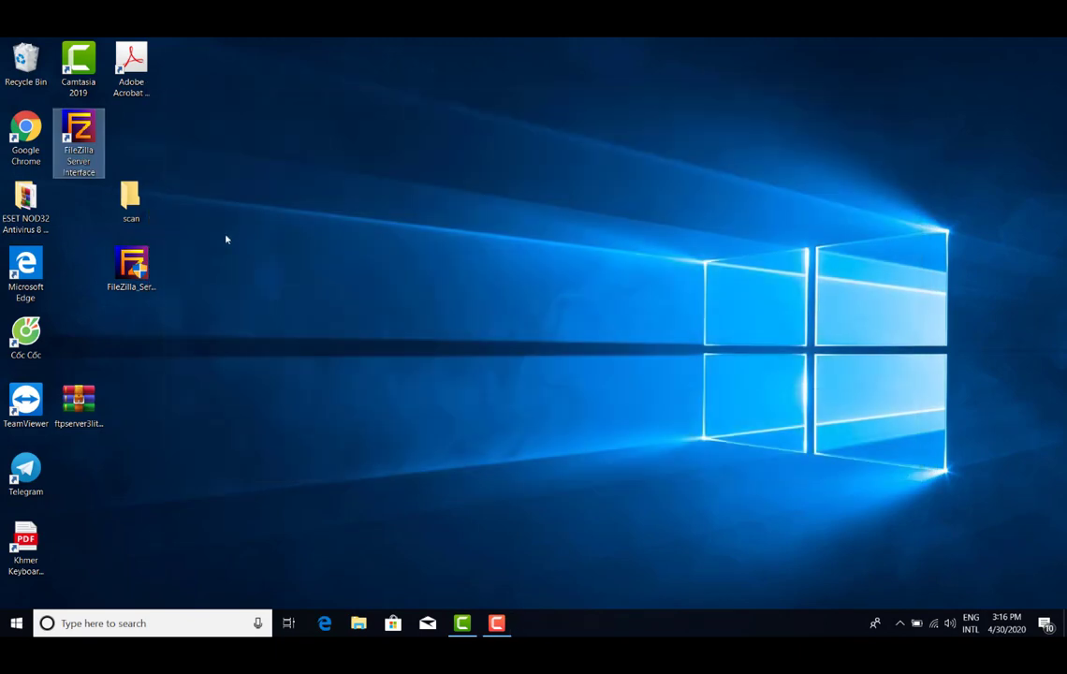